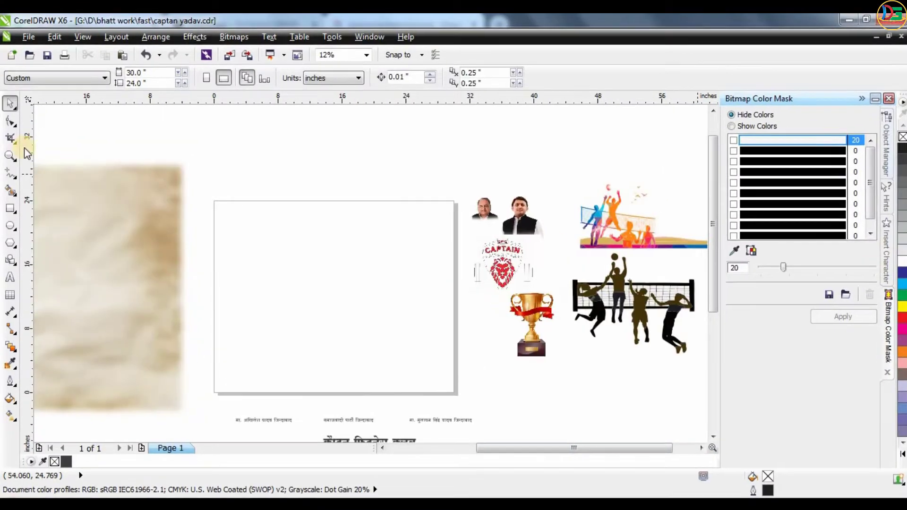
# - Create a page-sized rectangle and PowerClip the old-paper texture inside it
pyautogui.click(11, 207)
pyautogui.doubleClick(11, 235)
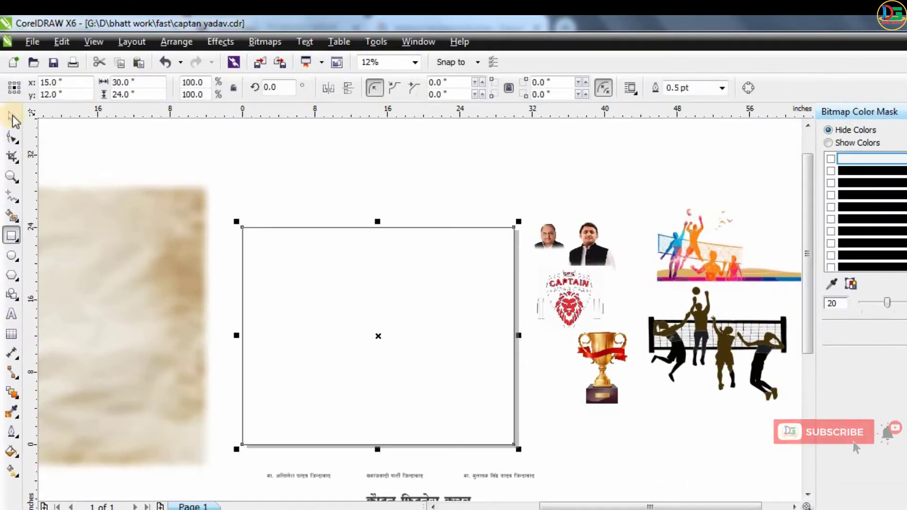
pyautogui.click(12, 117)
pyautogui.click(104, 184)
pyautogui.click(135, 152)
pyautogui.click(146, 217)
pyautogui.rightClick(146, 217)
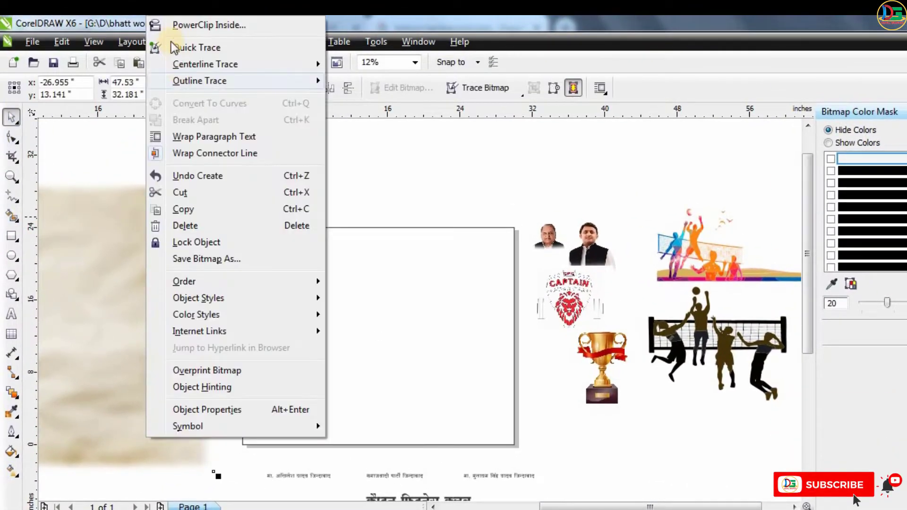
pyautogui.click(189, 24)
pyautogui.click(314, 228)
# - Scale the paper texture inside the PowerClip to about 39 × 26.4 inches, keeping it centered on the page
pyautogui.click(344, 467)
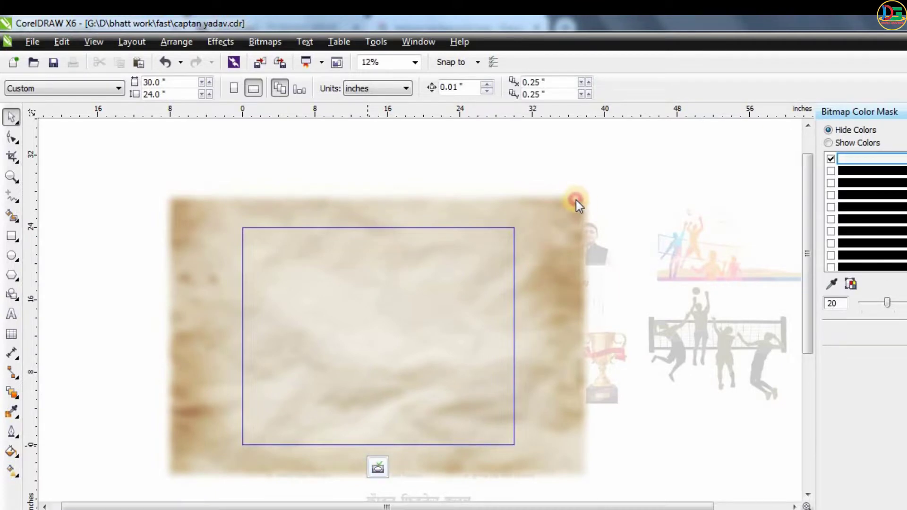
pyautogui.click(380, 470)
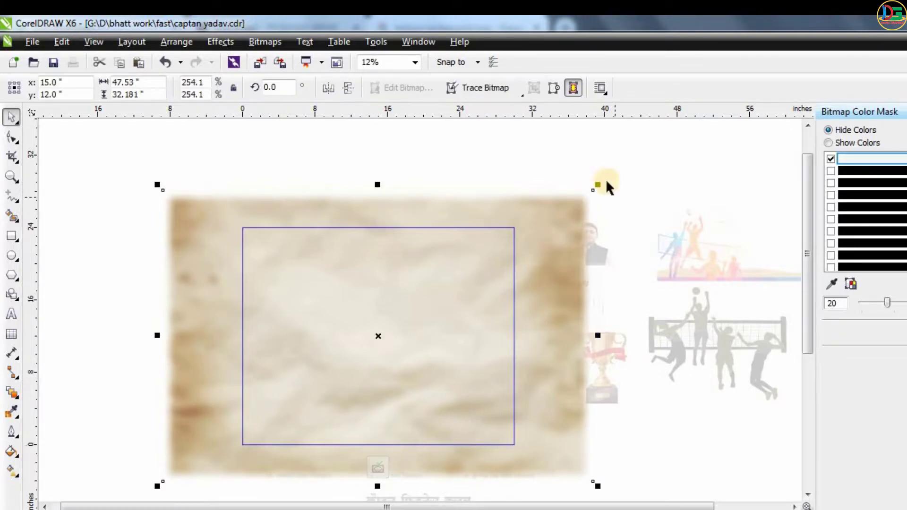
pyautogui.moveTo(594, 189); pyautogui.dragTo(556, 197)
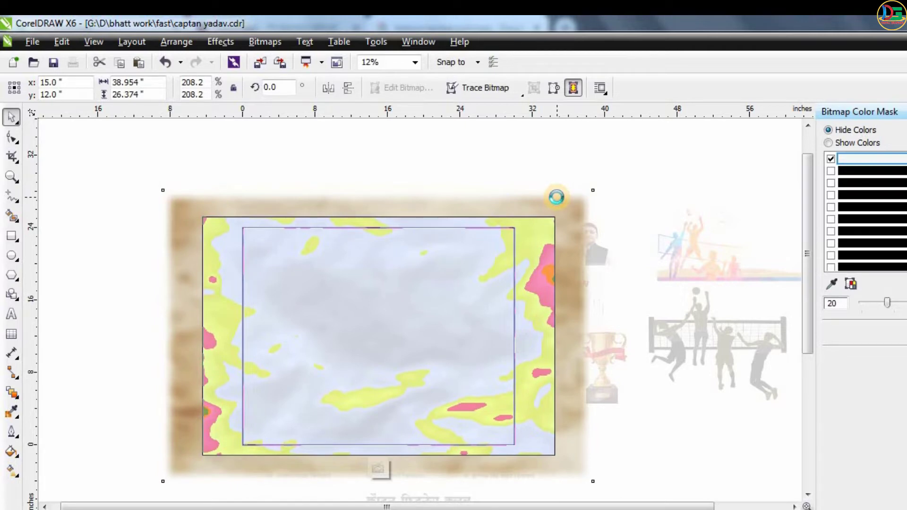
pyautogui.moveTo(557, 197); pyautogui.dragTo(557, 197)
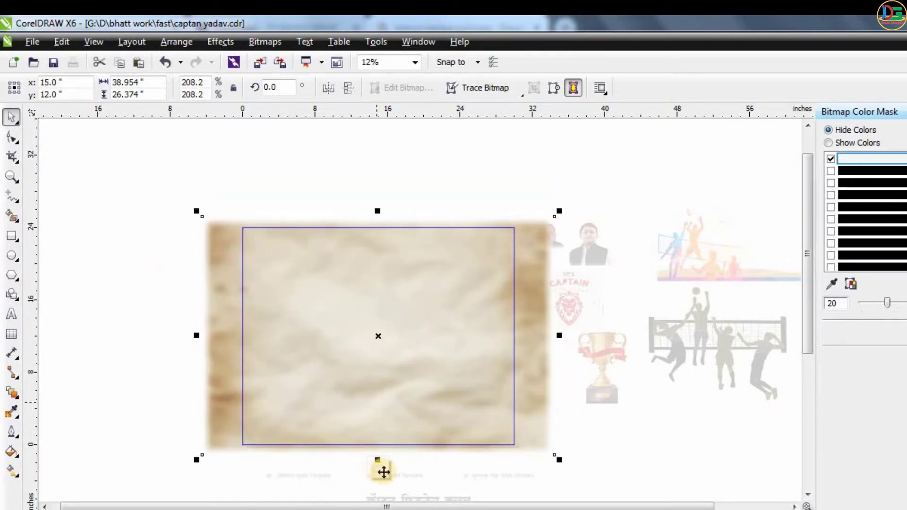
pyautogui.click(383, 472)
# - Set the outline width of the textured background rectangle to None
pyautogui.click(721, 88)
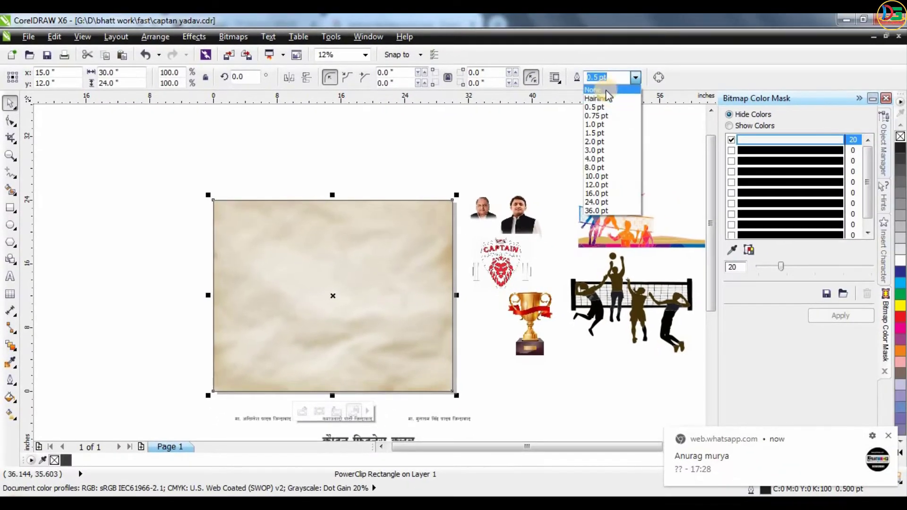
pyautogui.click(594, 89)
pyautogui.click(496, 146)
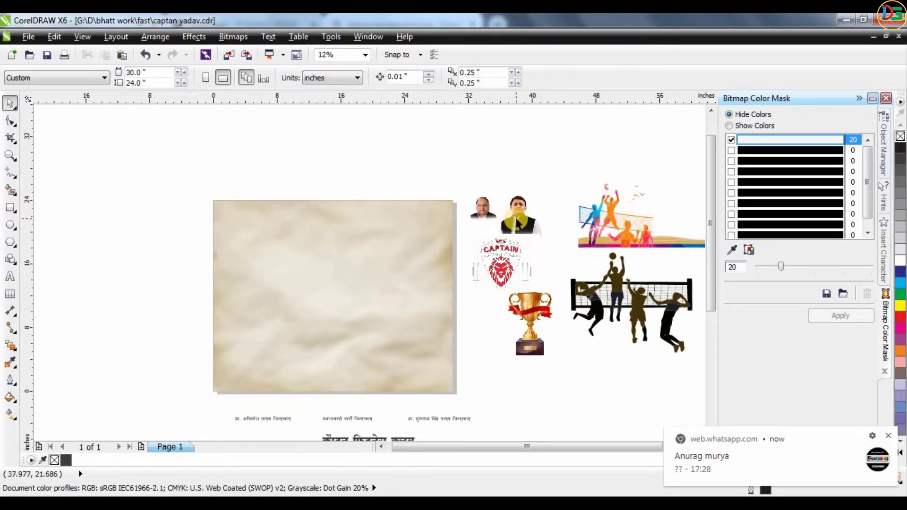
pyautogui.moveTo(517, 224); pyautogui.dragTo(269, 229)
pyautogui.hotkey('ctrl', 'z')
pyautogui.hotkey('ctrl', 'z')
# - Place the photo of the younger man in the black vest in the page's upper-right corner and enlarge it
pyautogui.click(494, 171)
pyautogui.scroll(1, 509, 209)
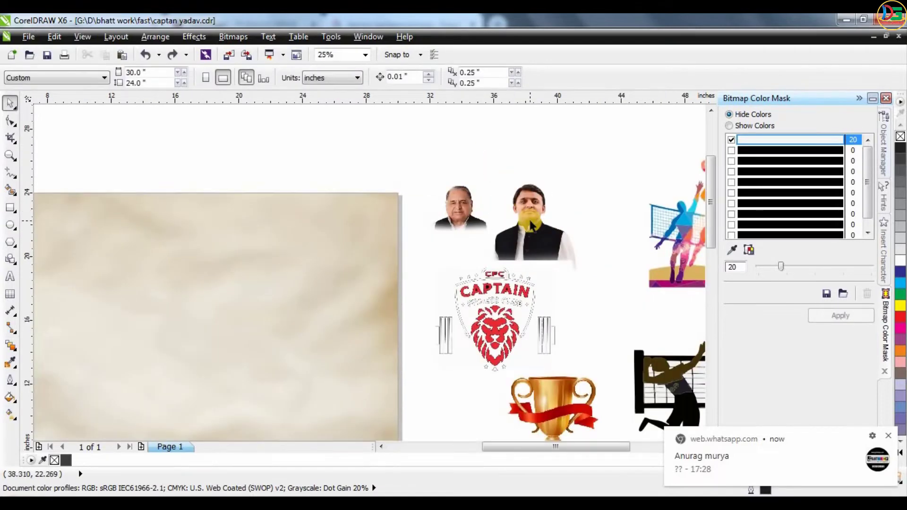
pyautogui.moveTo(530, 226); pyautogui.dragTo(349, 263)
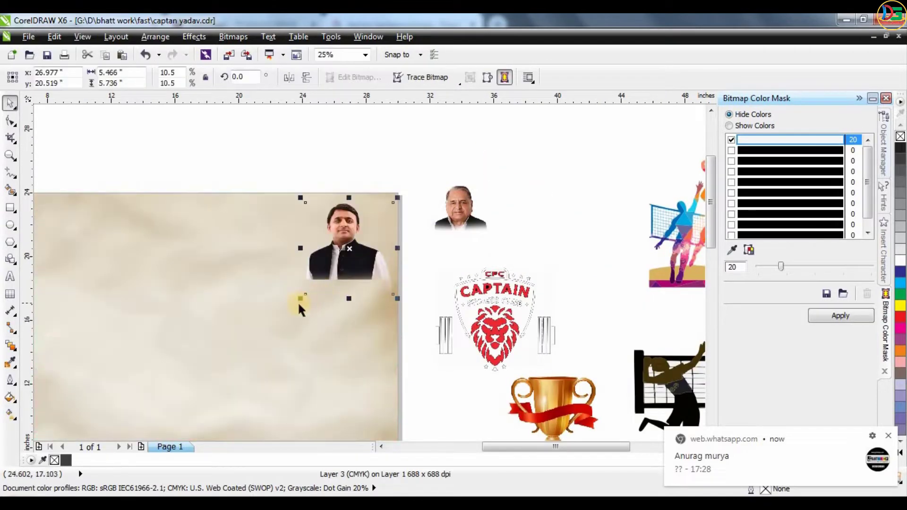
pyautogui.moveTo(299, 300); pyautogui.dragTo(267, 335)
pyautogui.scroll(-1, 373, 232)
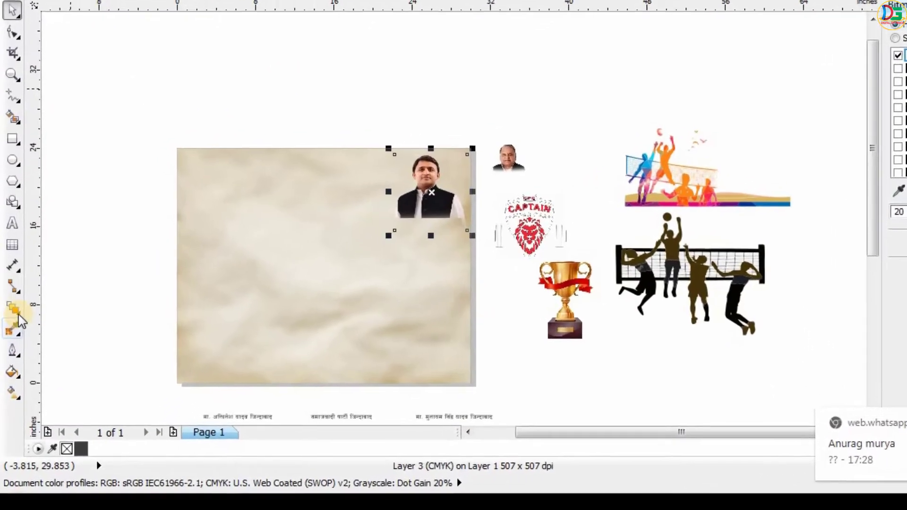
# - Apply a linear transparency to the younger man's photo so its lower edge fades downward into the background
pyautogui.click(10, 345)
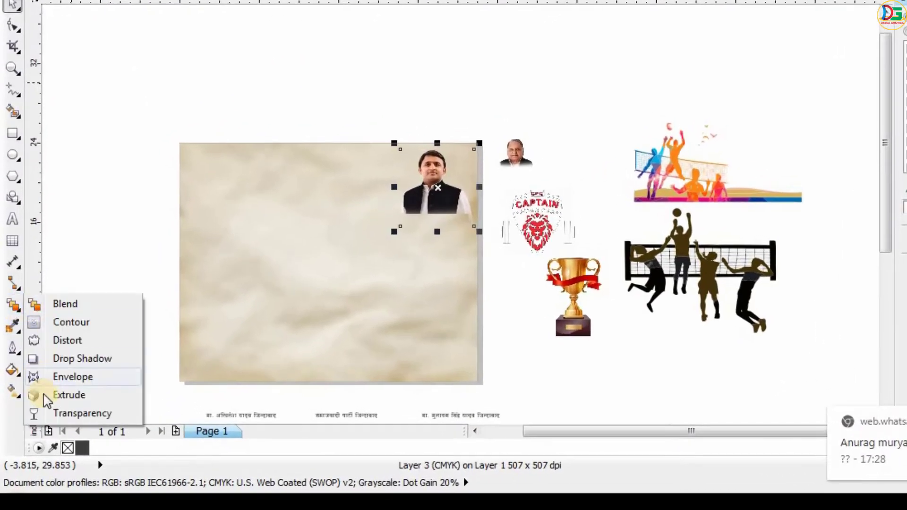
pyautogui.click(47, 413)
pyautogui.moveTo(428, 198); pyautogui.dragTo(428, 263)
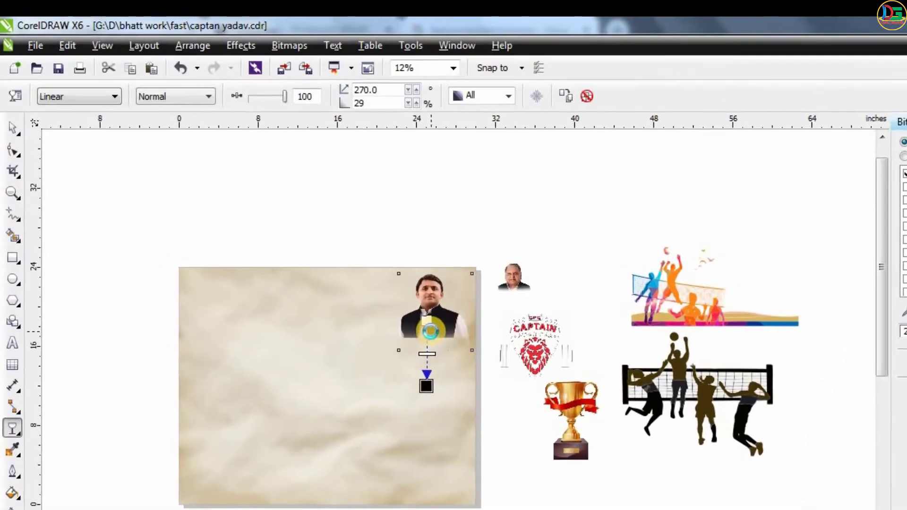
pyautogui.scroll(1, 423, 198)
pyautogui.moveTo(433, 437); pyautogui.dragTo(434, 348)
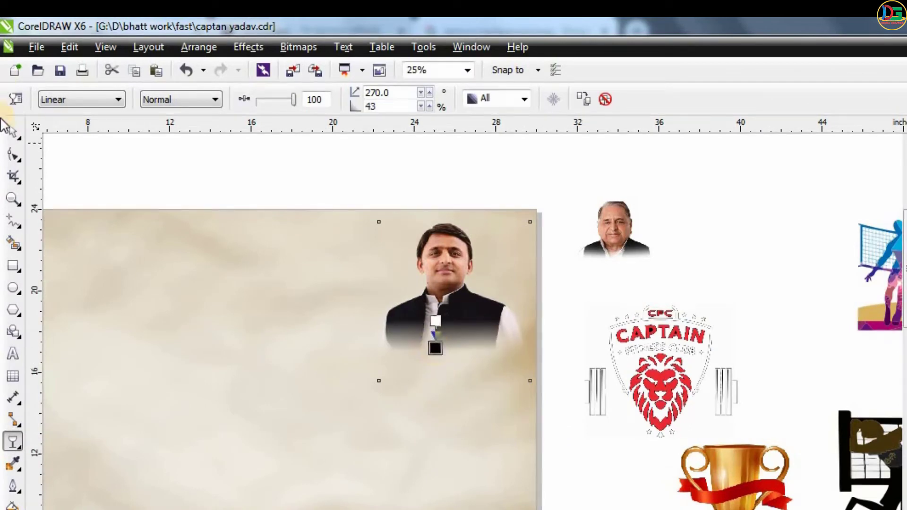
pyautogui.click(13, 134)
pyautogui.click(657, 198)
pyautogui.click(701, 212)
# - Move the older man's portrait into the upper-left corner of the page
pyautogui.scroll(-2, 702, 214)
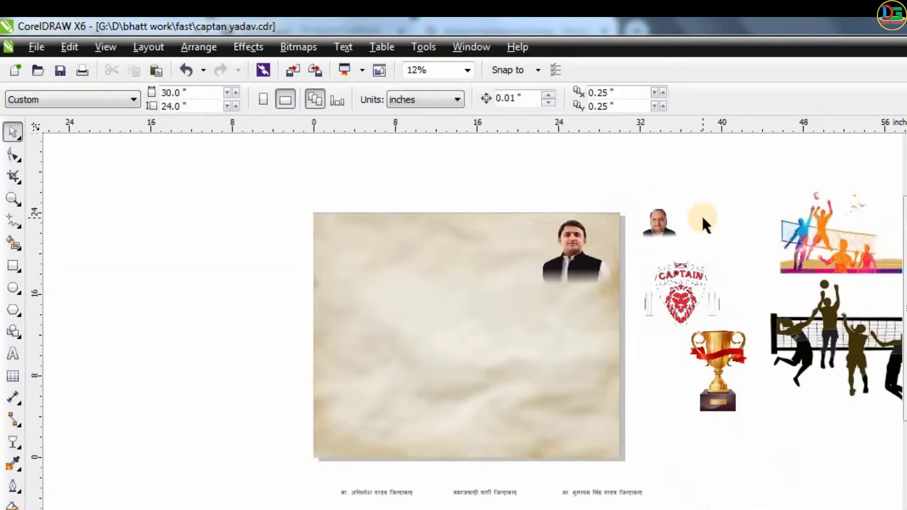
pyautogui.moveTo(660, 231); pyautogui.dragTo(339, 228)
pyautogui.scroll(3, 340, 229)
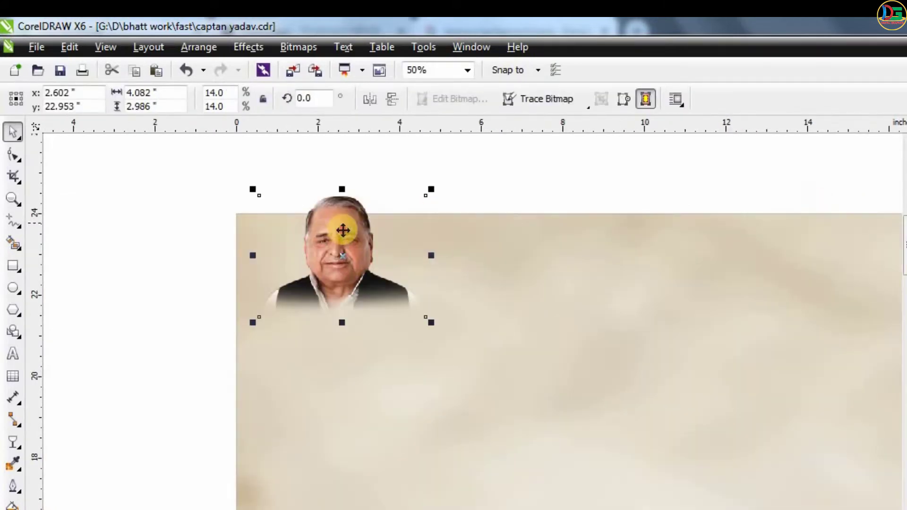
pyautogui.moveTo(350, 260); pyautogui.dragTo(346, 260)
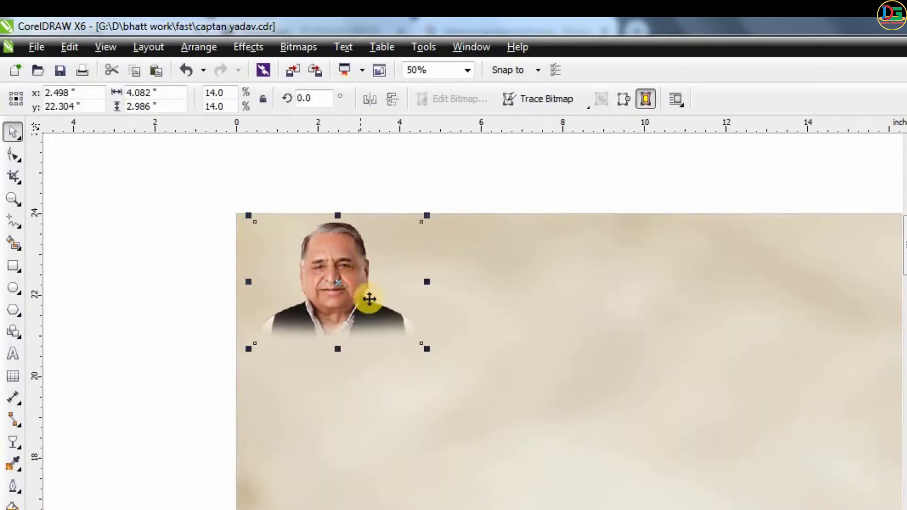
pyautogui.moveTo(350, 293); pyautogui.dragTo(356, 299)
# - Draw a rectangle about 2.65 × 3.35 inches beside the page and round its corners to about 0.48 inch
pyautogui.click(13, 268)
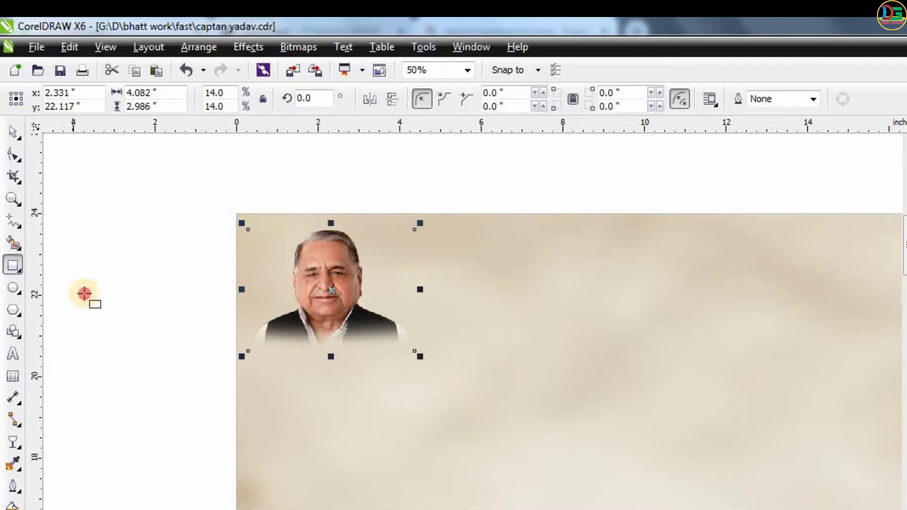
pyautogui.moveTo(74, 239); pyautogui.dragTo(182, 376)
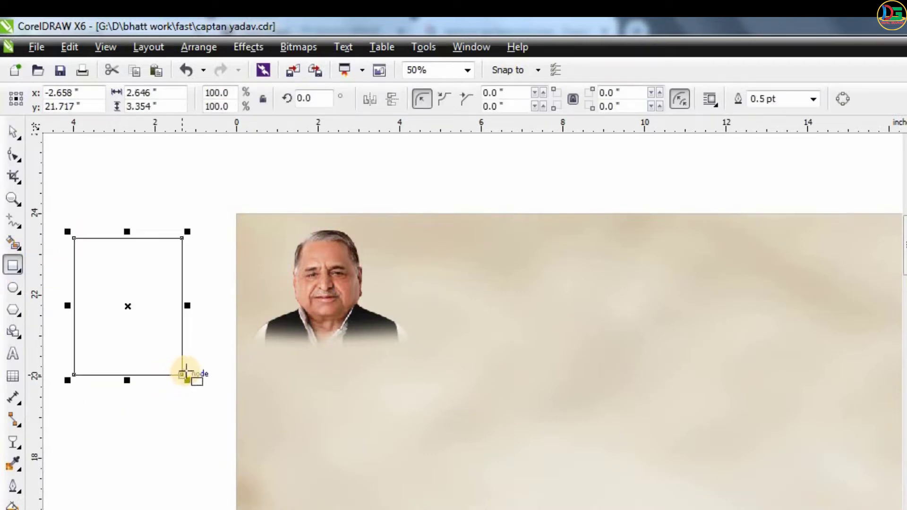
pyautogui.click(11, 154)
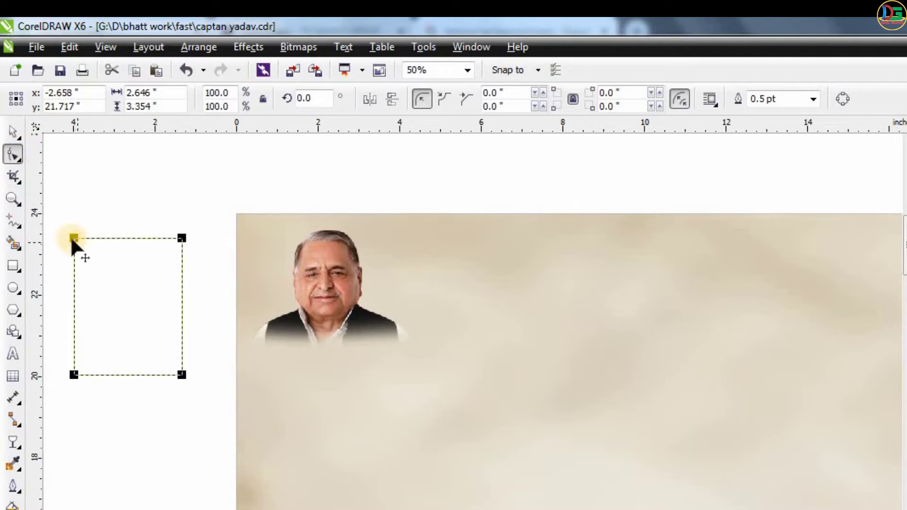
pyautogui.moveTo(73, 239); pyautogui.dragTo(93, 241)
pyautogui.click(13, 132)
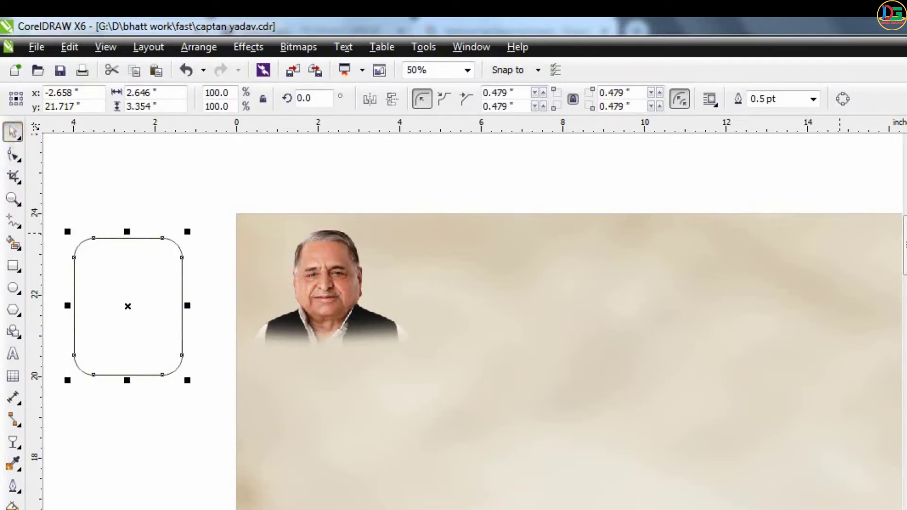
# - Give the rounded rectangle a green 4.0 pt outline and move it beside the older man's portrait
pyautogui.click(813, 99)
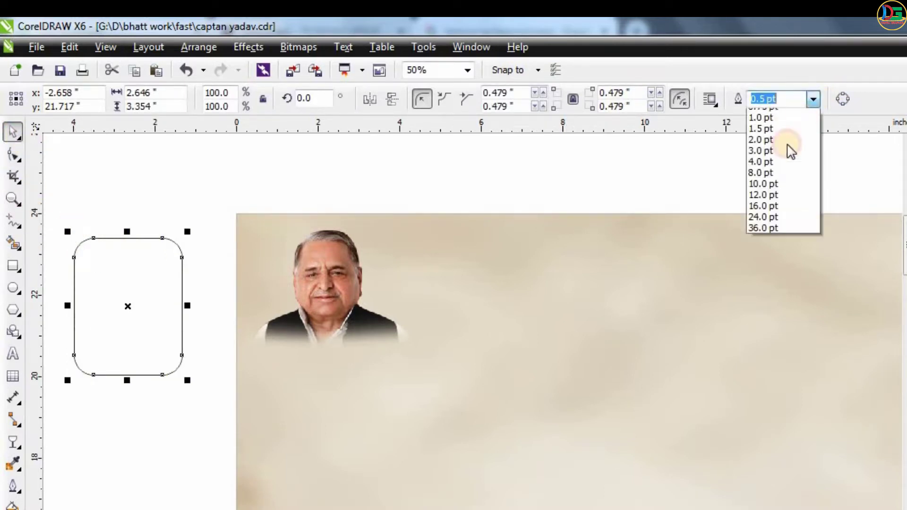
pyautogui.click(769, 204)
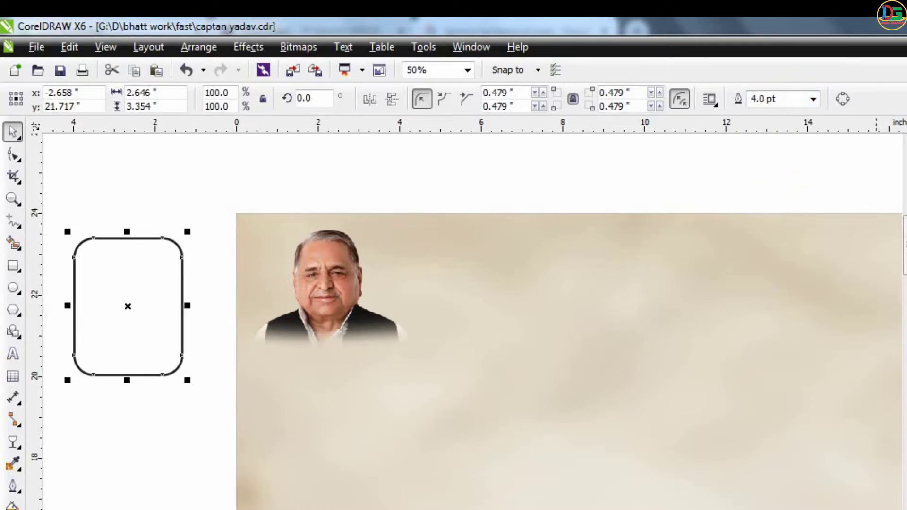
pyautogui.moveTo(156, 320); pyautogui.dragTo(508, 317)
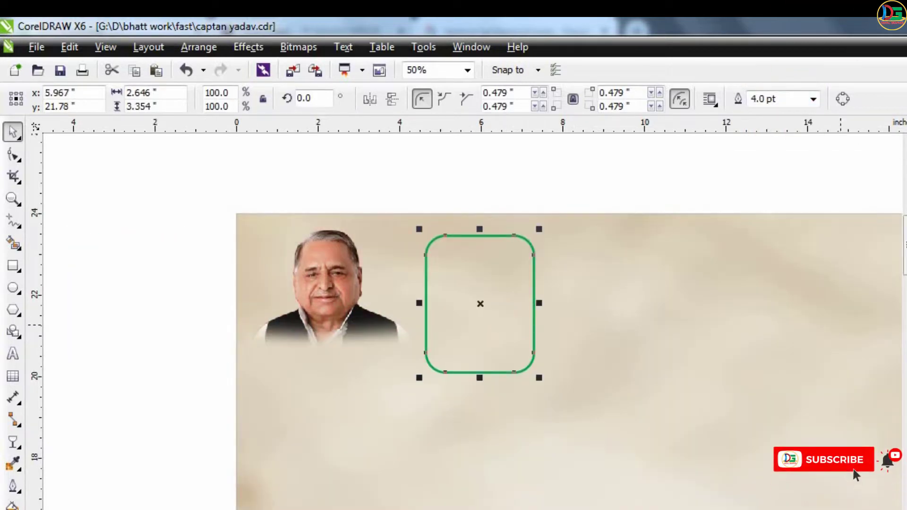
# - Fill the green-outlined rounded frame with white
pyautogui.click(329, 180)
pyautogui.click(423, 291)
pyautogui.click(490, 208)
pyautogui.click(491, 236)
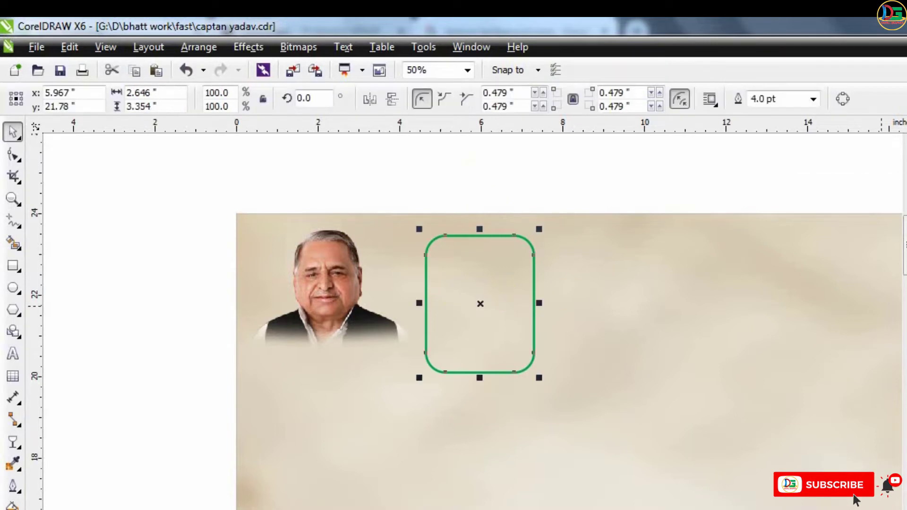
pyautogui.click(506, 182)
# - PowerClip the older man's portrait inside the rounded green frame
pyautogui.click(361, 316)
pyautogui.rightClick(360, 316)
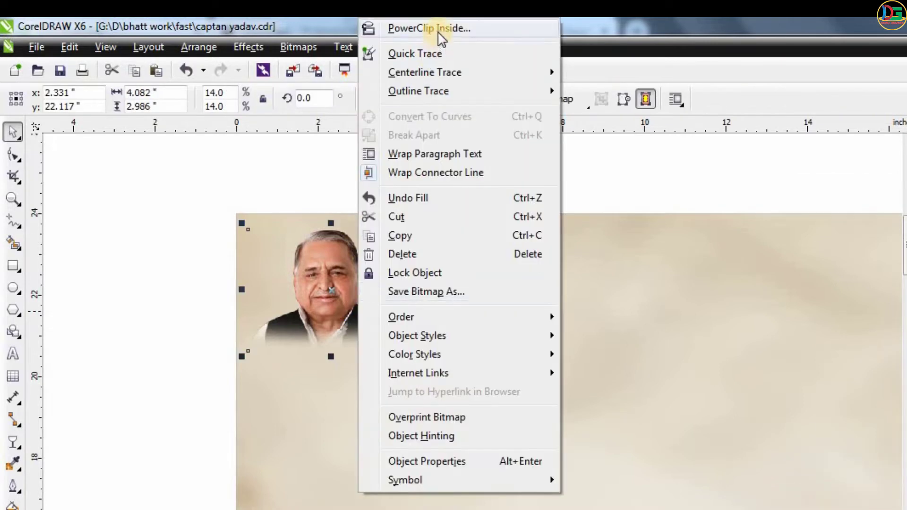
pyautogui.click(406, 29)
pyautogui.click(479, 288)
pyautogui.press('Escape')
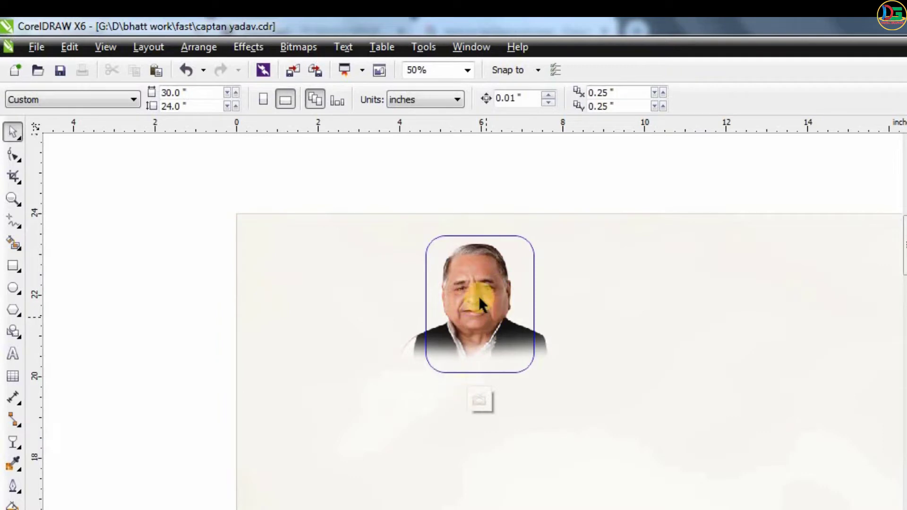
pyautogui.click(480, 399)
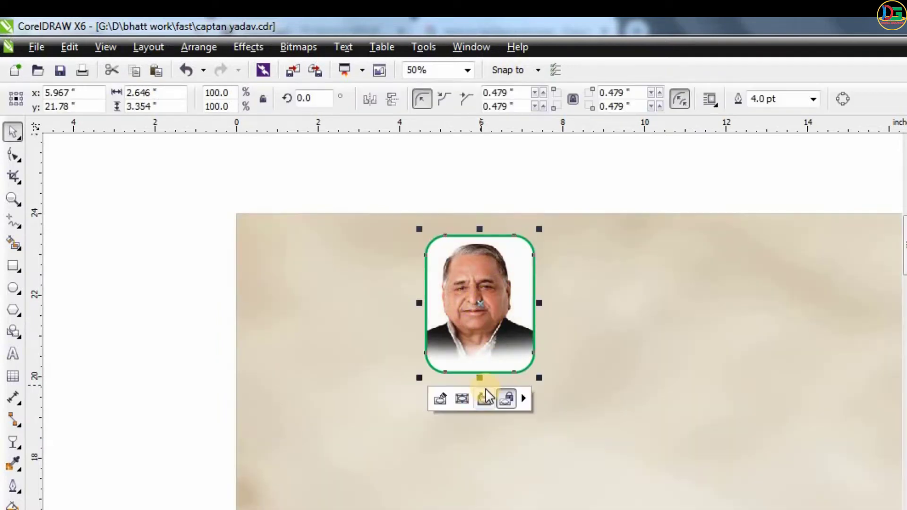
# - Enlarge the older man's portrait inside the PowerClip frame to about 5 × 3.6 inches and reposition it to fill the frame
pyautogui.click(487, 337)
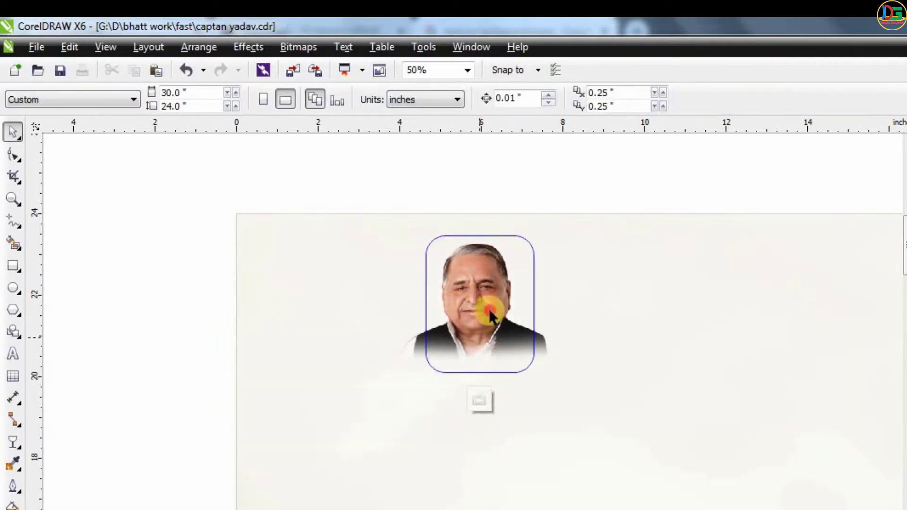
pyautogui.click(489, 271)
pyautogui.click(510, 276)
pyautogui.click(575, 195)
pyautogui.click(502, 261)
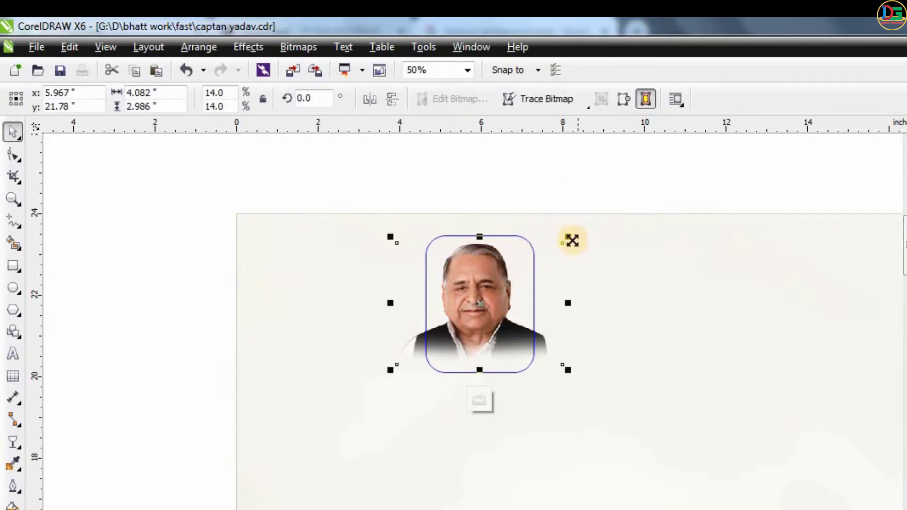
pyautogui.moveTo(571, 240); pyautogui.dragTo(585, 220)
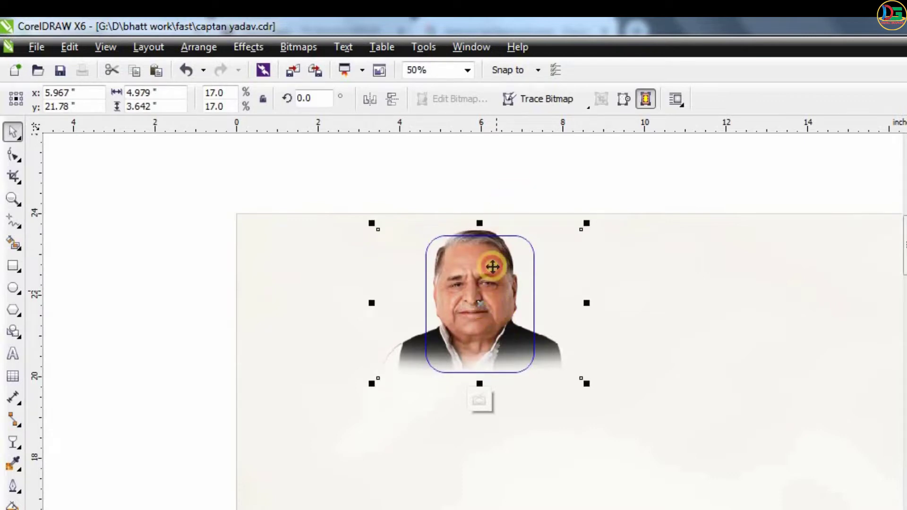
pyautogui.click(536, 172)
pyautogui.moveTo(485, 293); pyautogui.dragTo(482, 289)
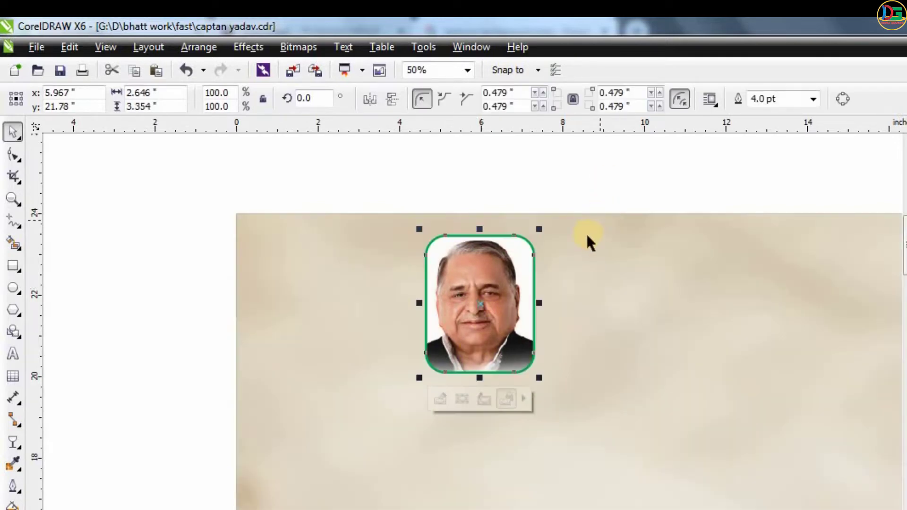
pyautogui.click(586, 232)
pyautogui.click(602, 197)
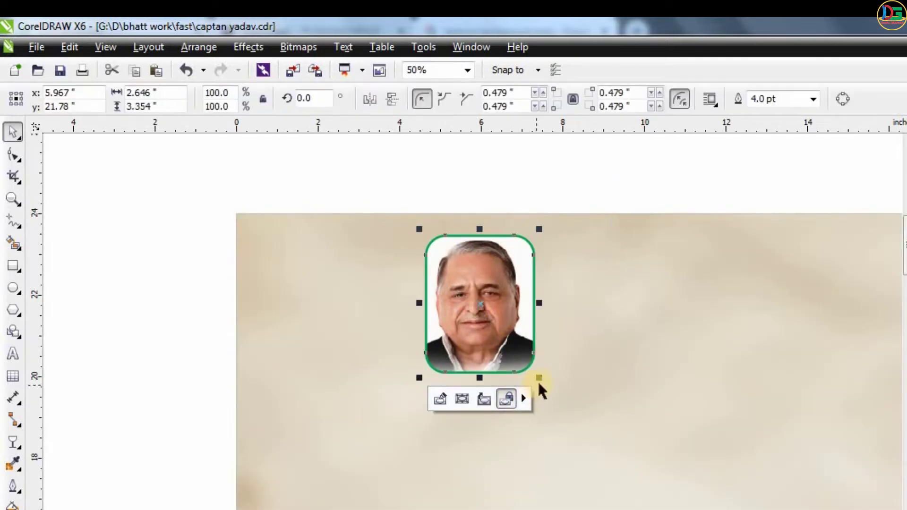
# - Mirror the framed portrait horizontally and place it in the page's upper-left corner at about 2.6 × 3.3 inches
pyautogui.moveTo(539, 378); pyautogui.dragTo(485, 330)
pyautogui.scroll(-1, 470, 298)
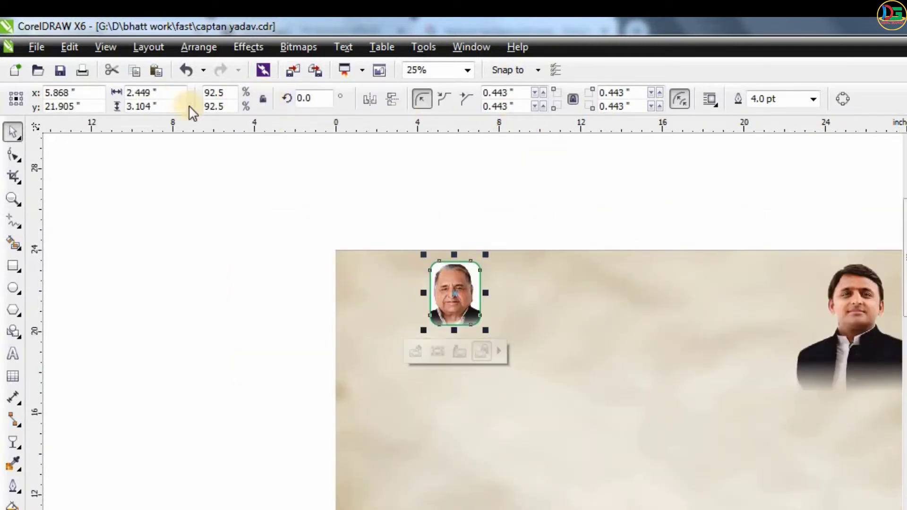
pyautogui.click(369, 100)
pyautogui.click(446, 167)
pyautogui.moveTo(464, 269); pyautogui.dragTo(395, 276)
pyautogui.moveTo(416, 330); pyautogui.dragTo(424, 335)
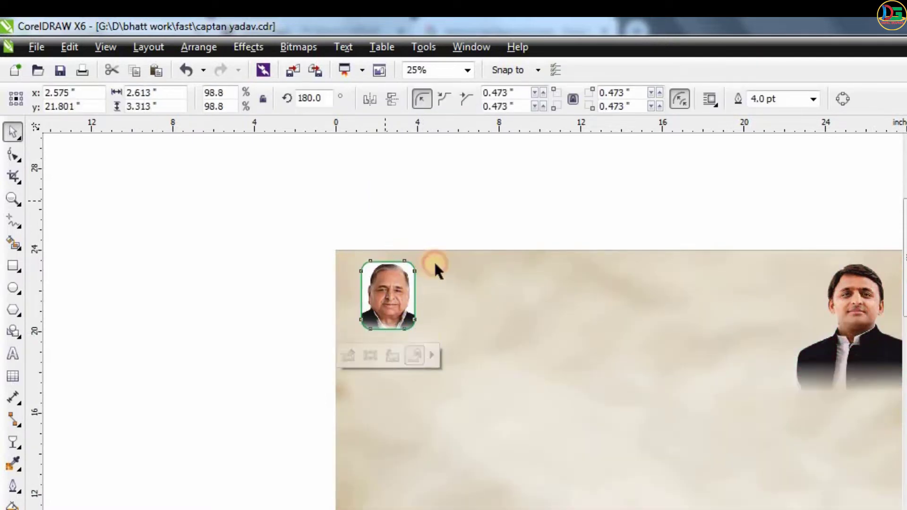
# - Draw a thin horizontal rectangle about 22.3 × 0.33 inches from the page's left edge across to the younger man's portrait
pyautogui.click(435, 264)
pyautogui.scroll(-1, 435, 264)
pyautogui.click(13, 266)
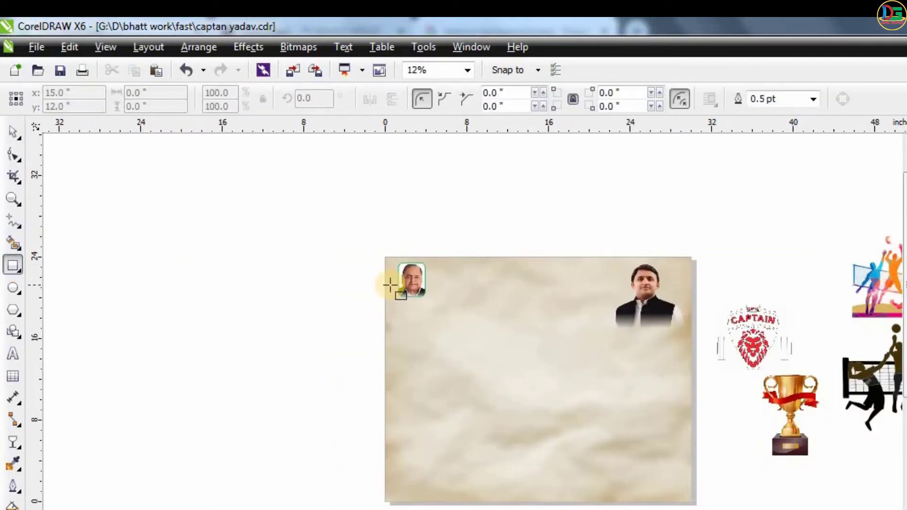
pyautogui.moveTo(383, 280); pyautogui.dragTo(607, 278)
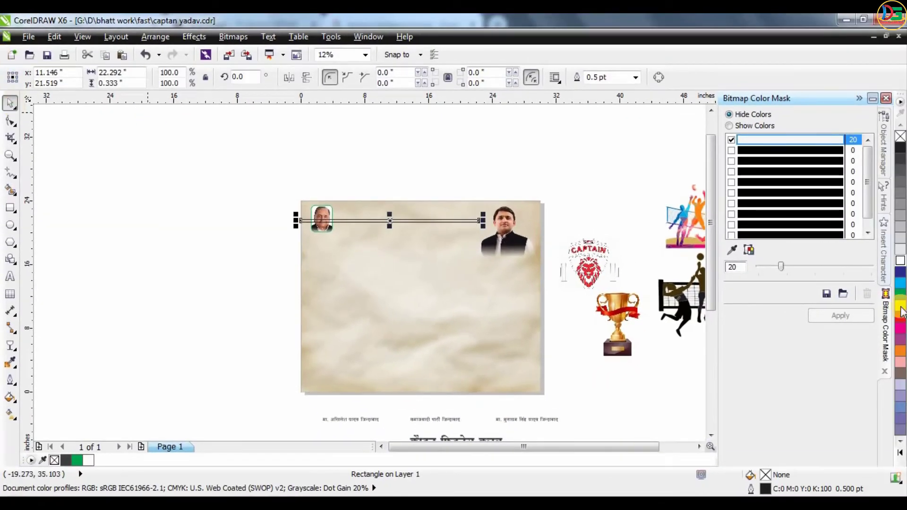
# - Fill the thin rectangle with red and remove its outline
pyautogui.click(901, 317)
pyautogui.rightClick(901, 317)
pyautogui.click(634, 78)
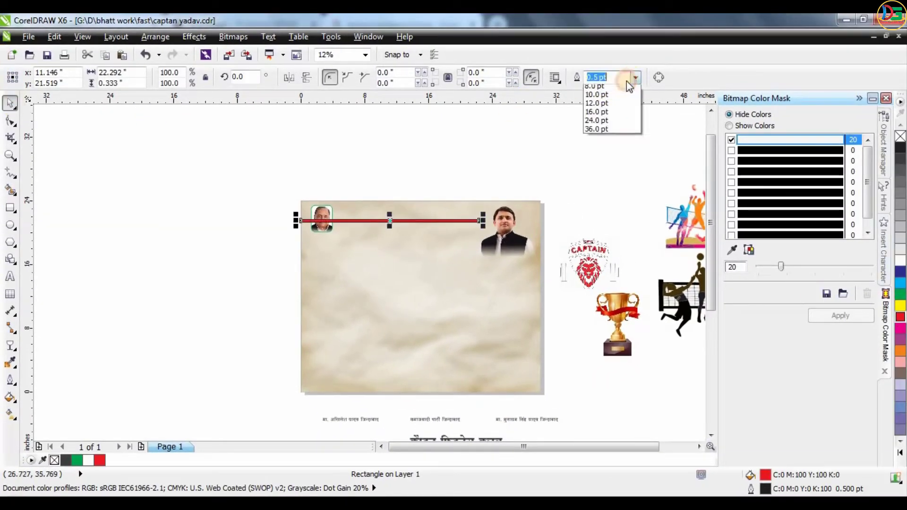
pyautogui.click(610, 88)
# - Duplicate the red strip directly above the original and recolour the lower strip green
pyautogui.scroll(1, 405, 198)
pyautogui.scroll(3, 405, 201)
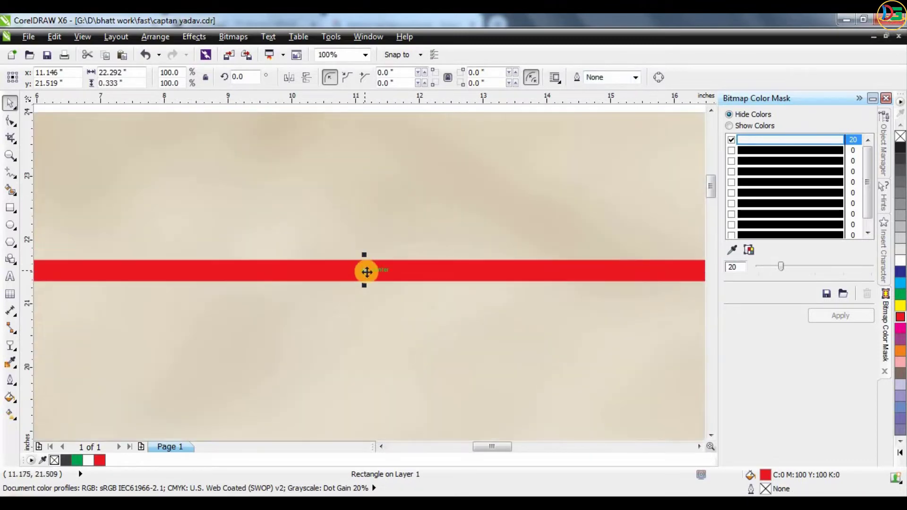
pyautogui.moveTo(367, 271); pyautogui.dragTo(367, 250)
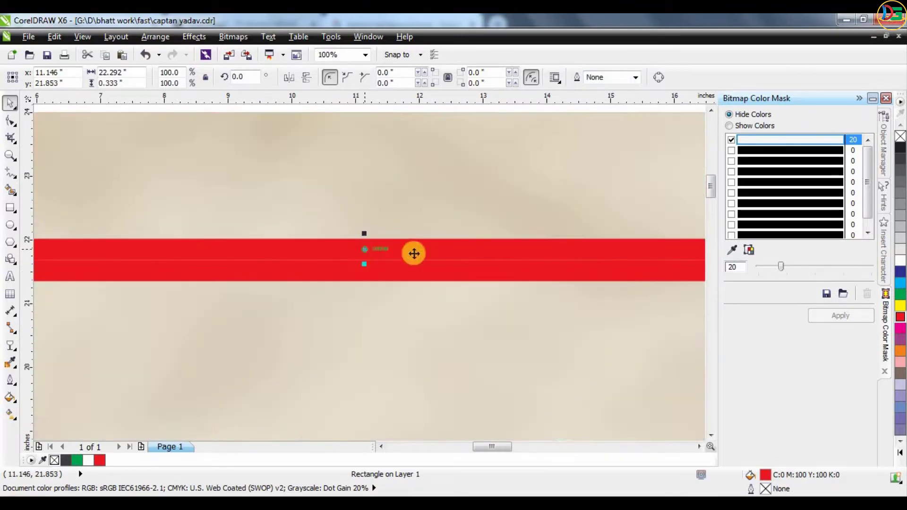
pyautogui.scroll(-2, 530, 148)
pyautogui.click(503, 186)
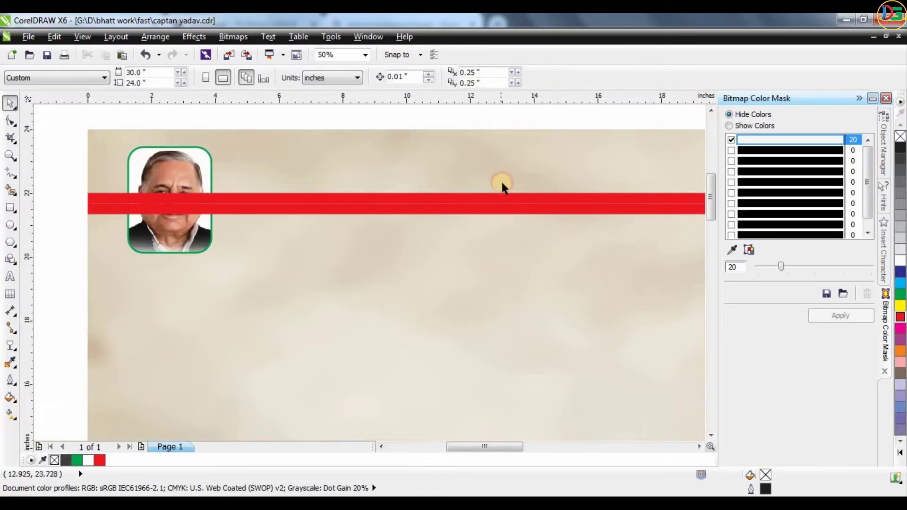
pyautogui.click(513, 211)
pyautogui.click(900, 294)
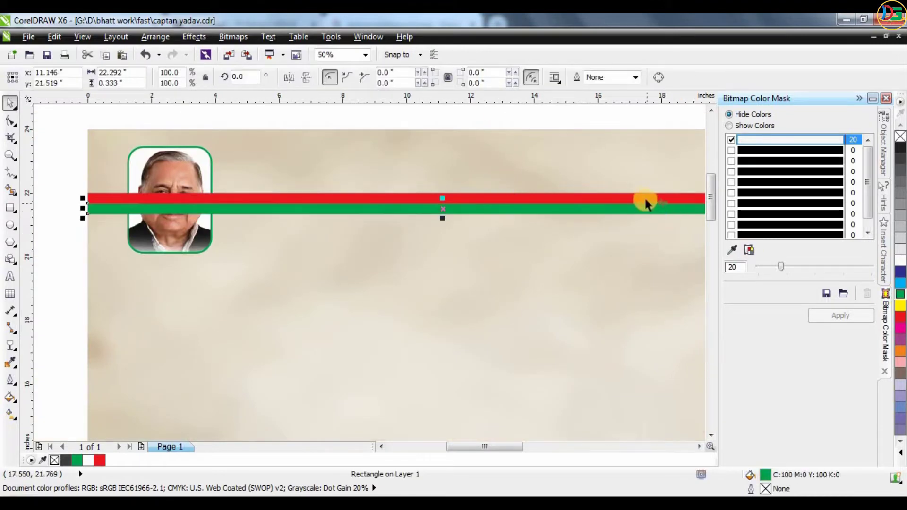
# - Convert the red and green strips together to a 300 dpi CMYK bitmap with a transparent background
pyautogui.keyDown('shift'); pyautogui.click(557, 196); pyautogui.keyUp('shift')
pyautogui.scroll(-2, 557, 196)
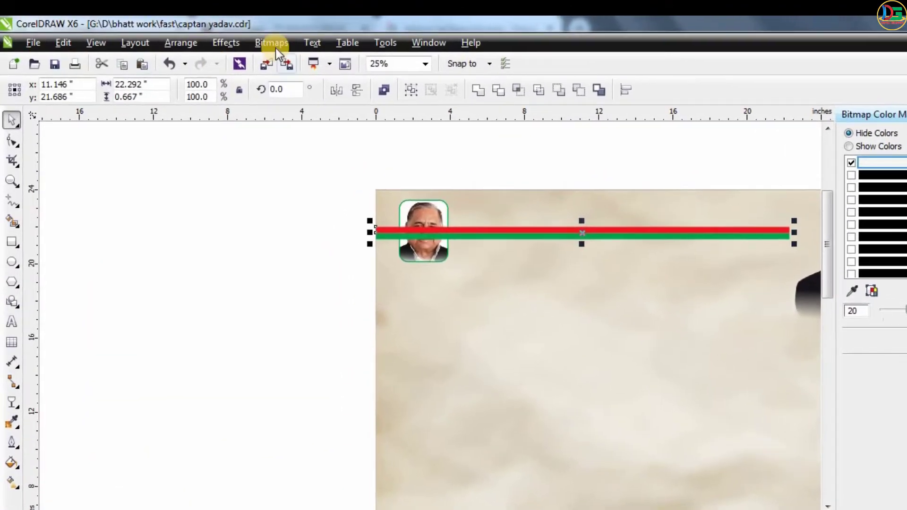
pyautogui.click(272, 43)
pyautogui.click(285, 61)
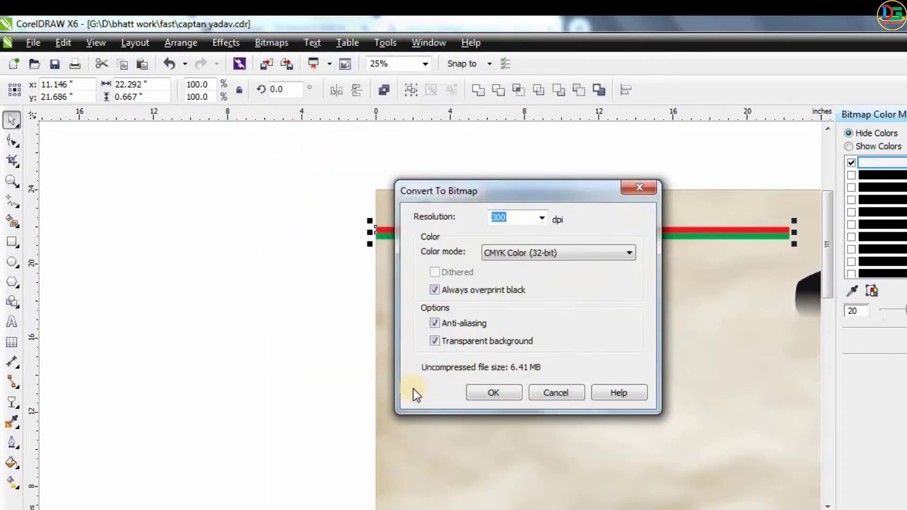
pyautogui.click(500, 393)
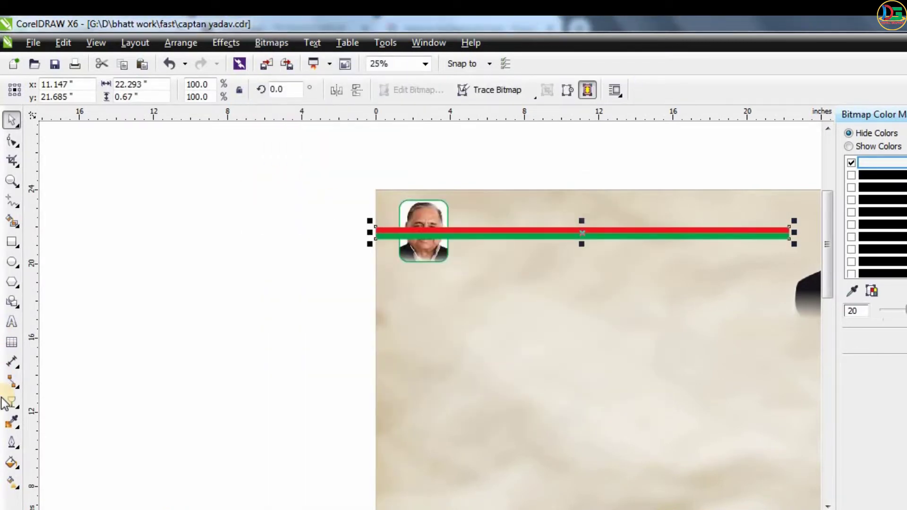
# - Apply a linear transparency fading toward the strip's left end and set its blend mode to Multiply
pyautogui.click(13, 405)
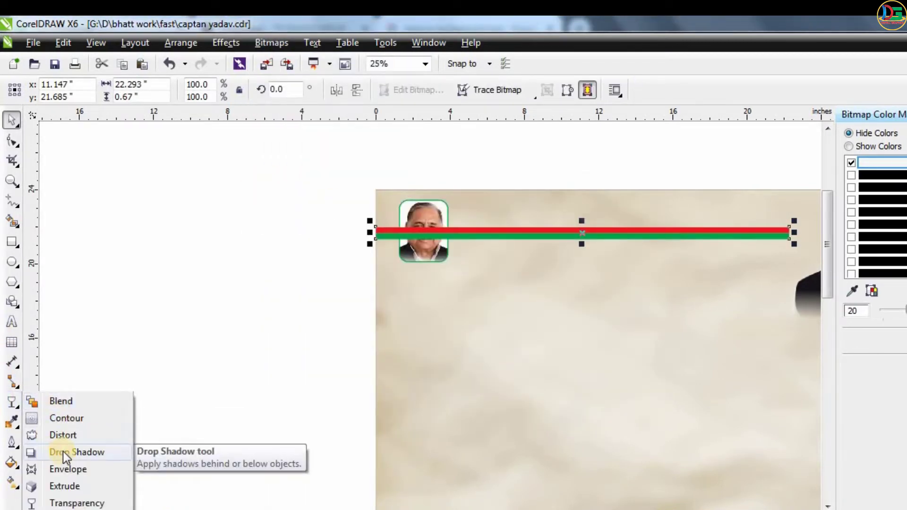
pyautogui.moveTo(486, 260); pyautogui.dragTo(284, 265)
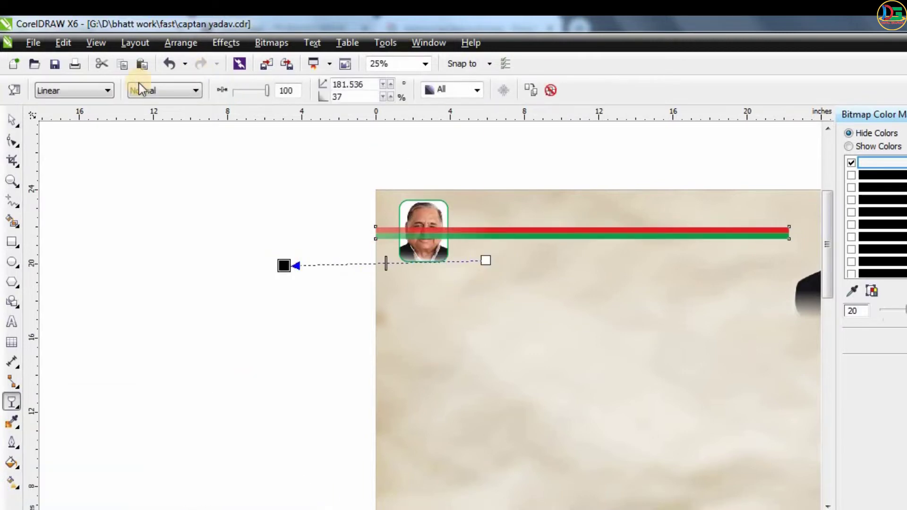
pyautogui.click(140, 88)
pyautogui.click(163, 144)
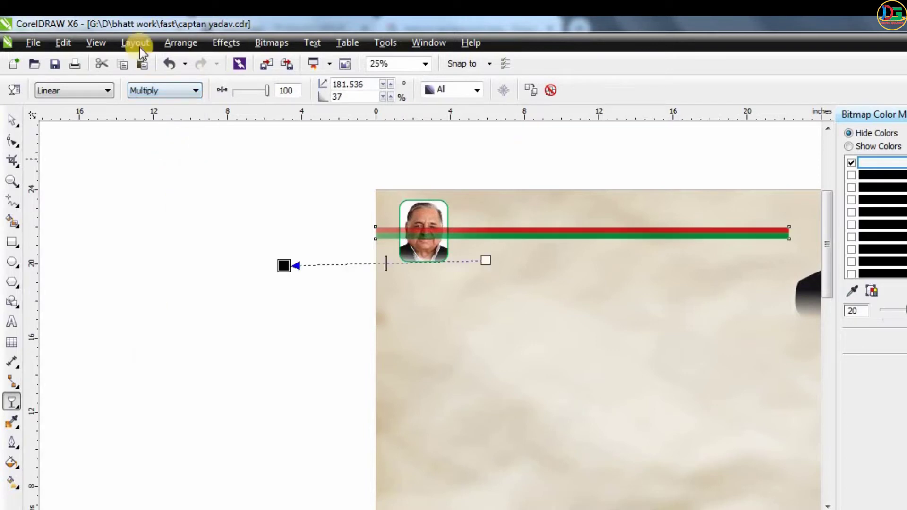
pyautogui.click(12, 119)
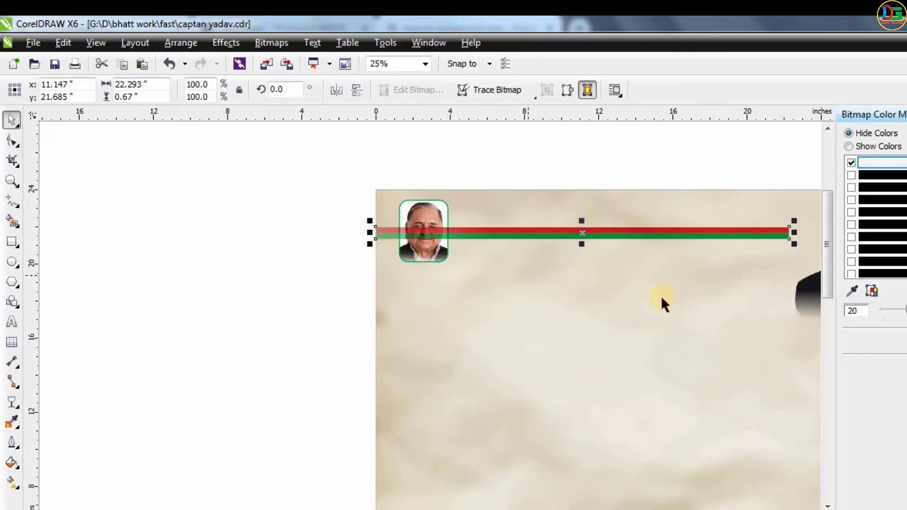
pyautogui.scroll(1, 661, 303)
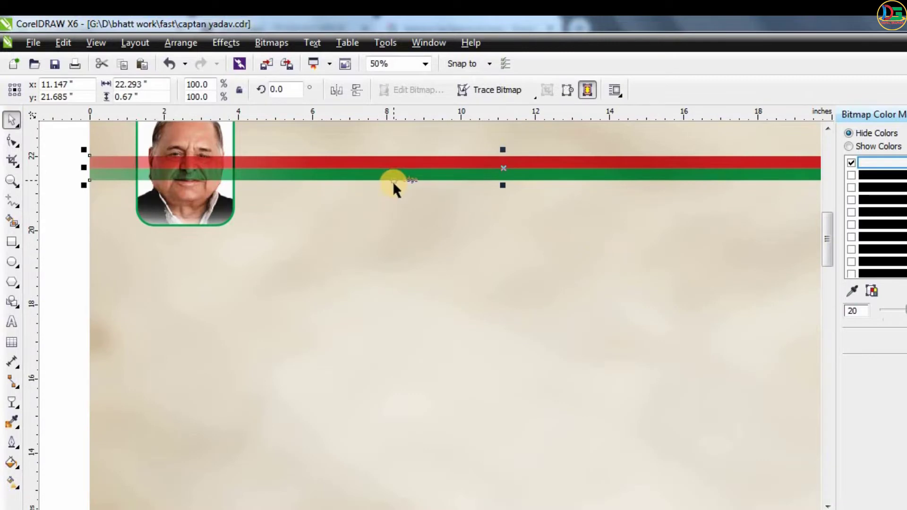
pyautogui.scroll(-1, 435, 176)
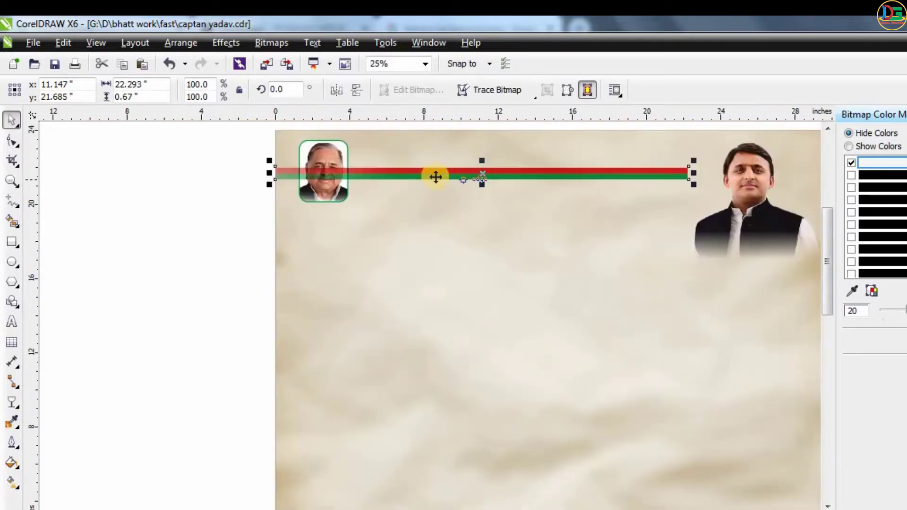
# - Redirect the strip's linear transparency so it is strongest at the page's left edge and fades out toward the younger man's portrait
pyautogui.click(13, 405)
pyautogui.moveTo(392, 202); pyautogui.dragTo(699, 207)
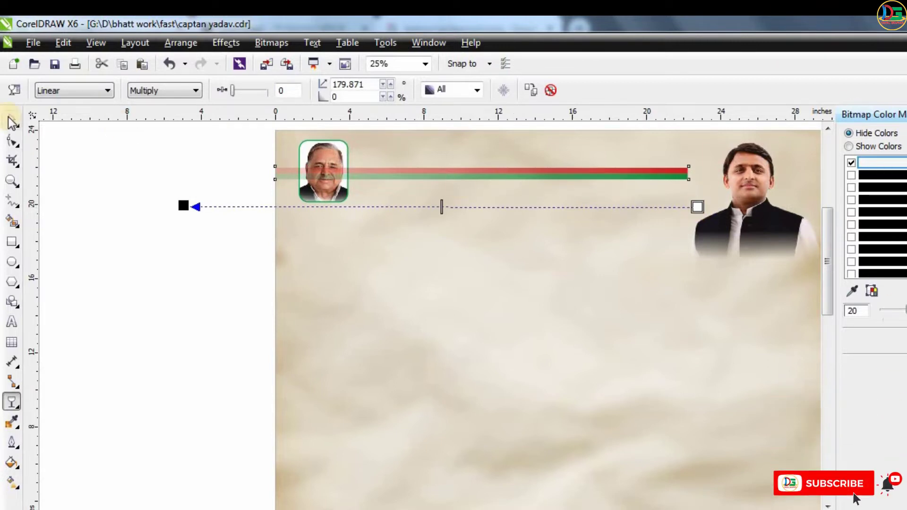
pyautogui.moveTo(174, 209); pyautogui.dragTo(315, 140)
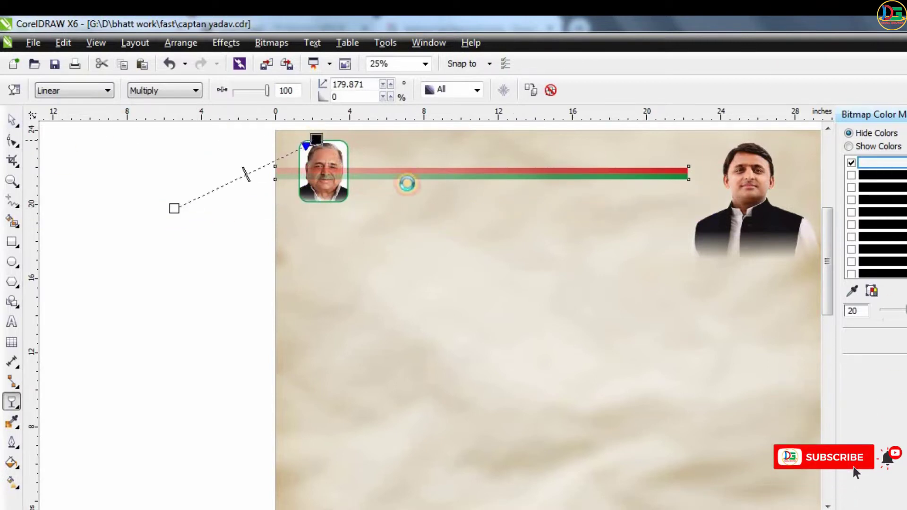
pyautogui.hotkey('ctrl', 'z')
pyautogui.moveTo(709, 184); pyautogui.dragTo(780, 215)
pyautogui.moveTo(696, 204); pyautogui.dragTo(275, 233)
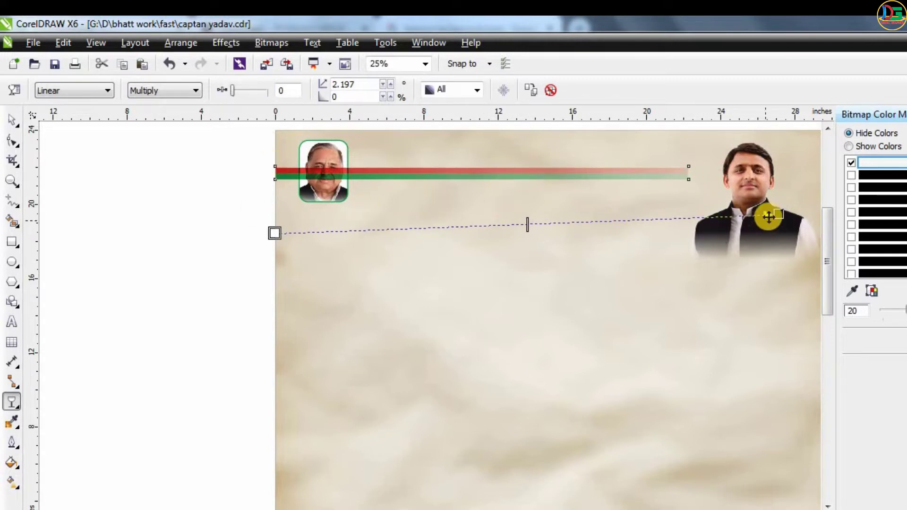
pyautogui.moveTo(768, 216); pyautogui.dragTo(711, 215)
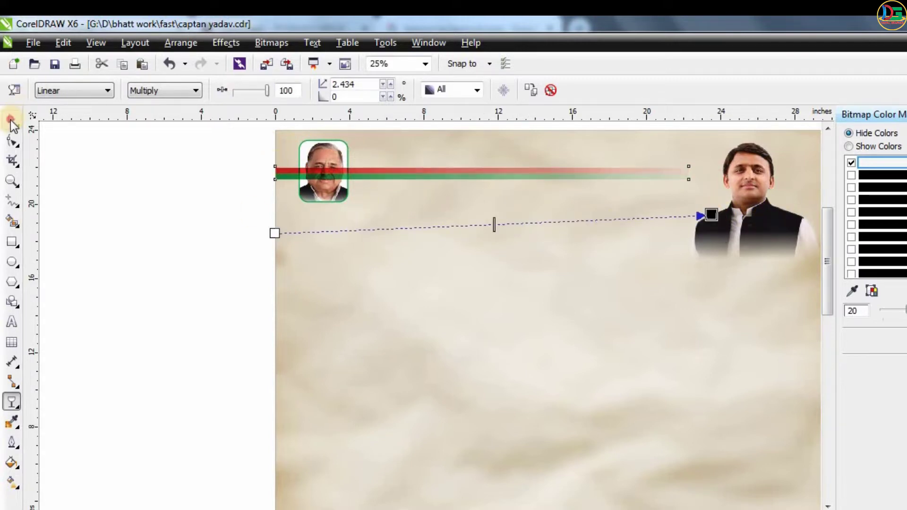
pyautogui.click(11, 120)
# - Reorder the strip to sit directly in front of the paper background, behind the older man's framed portrait
pyautogui.rightClick(416, 170)
pyautogui.click(454, 29)
pyautogui.click(370, 261)
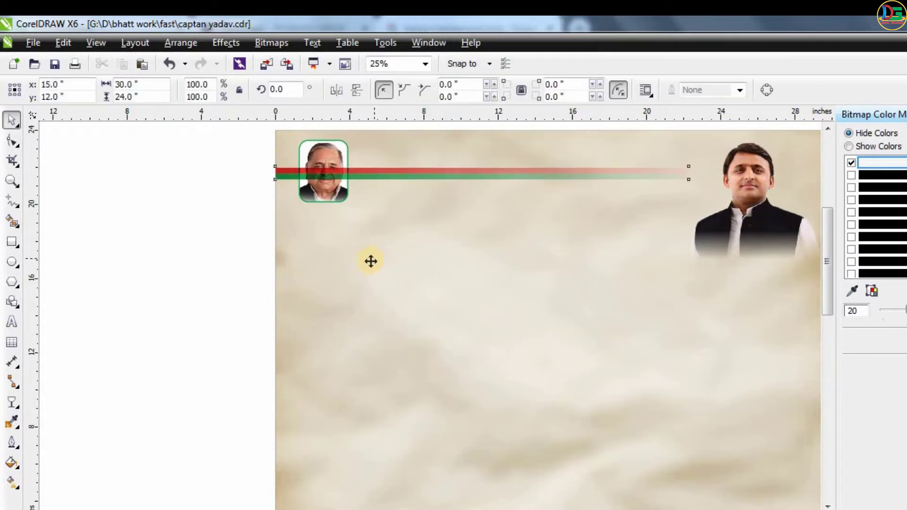
pyautogui.click(206, 246)
pyautogui.scroll(-1, 280, 186)
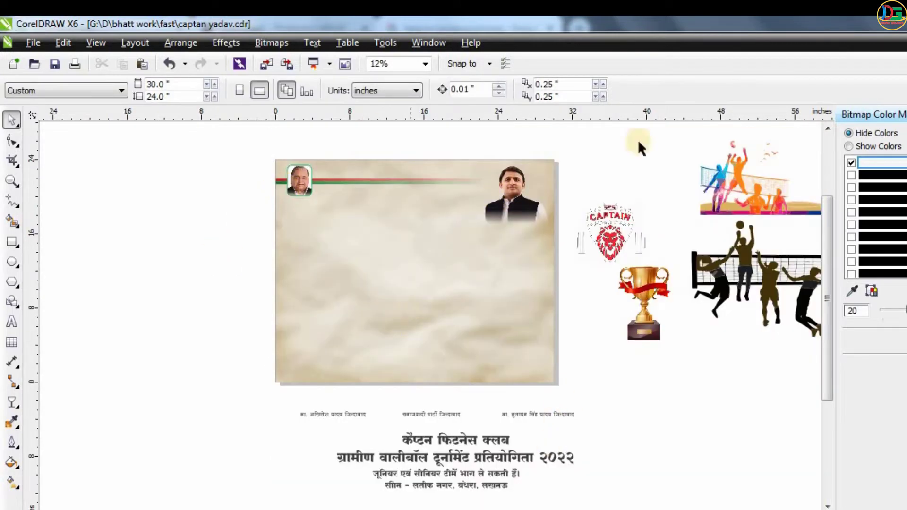
# - Move the three small Hindi slogan lines together from below the page to the banner's top edge
pyautogui.click(343, 414)
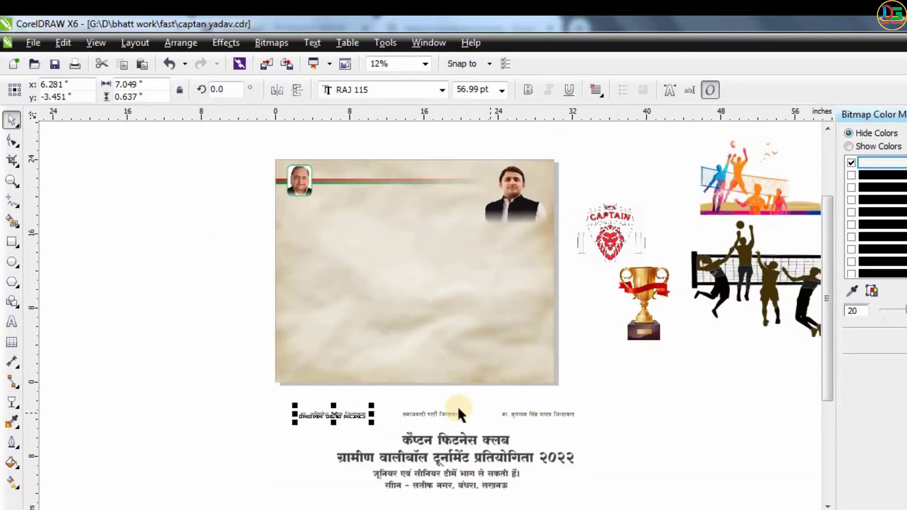
pyautogui.keyDown('shift'); pyautogui.click(449, 414); pyautogui.keyUp('shift')
pyautogui.keyDown('shift'); pyautogui.click(536, 415); pyautogui.keyUp('shift')
pyautogui.moveTo(536, 414); pyautogui.dragTo(496, 156)
# - Try to scale the row of three slogans down to about 18 × 0.45 inches
pyautogui.scroll(1, 496, 156)
pyautogui.moveTo(611, 164); pyautogui.dragTo(518, 166)
pyautogui.scroll(1, 489, 167)
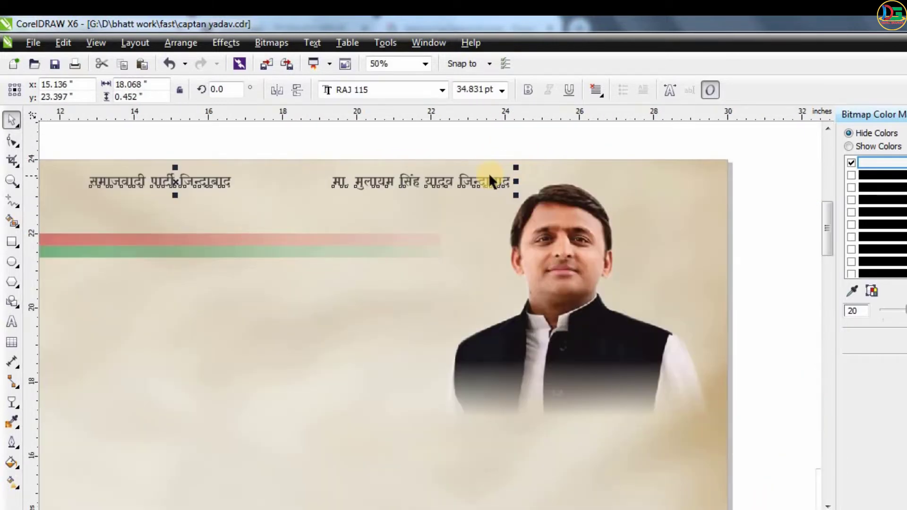
pyautogui.click(591, 137)
pyautogui.click(492, 180)
pyautogui.moveTo(492, 180); pyautogui.dragTo(706, 183)
pyautogui.keyDown('shift'); pyautogui.click(706, 187); pyautogui.keyUp('shift')
pyautogui.hotkey('ctrl', 'z')
pyautogui.click(488, 181)
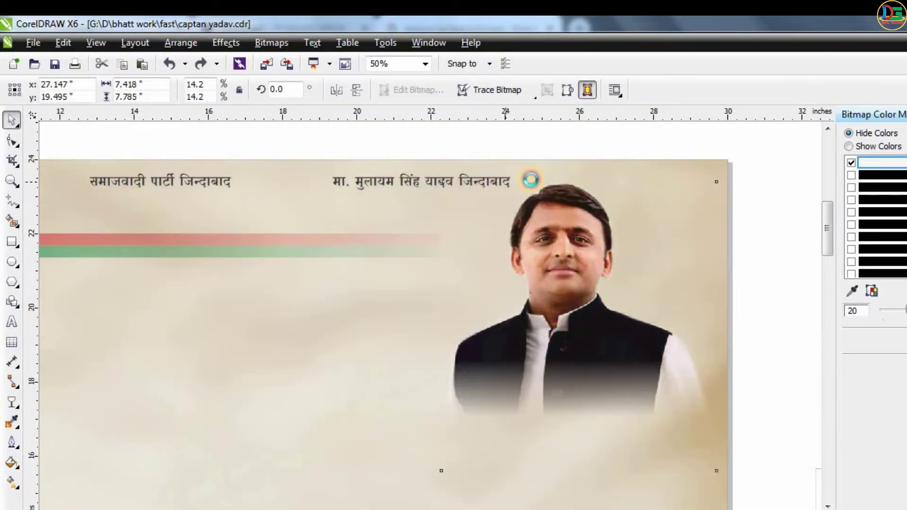
pyautogui.click(765, 188)
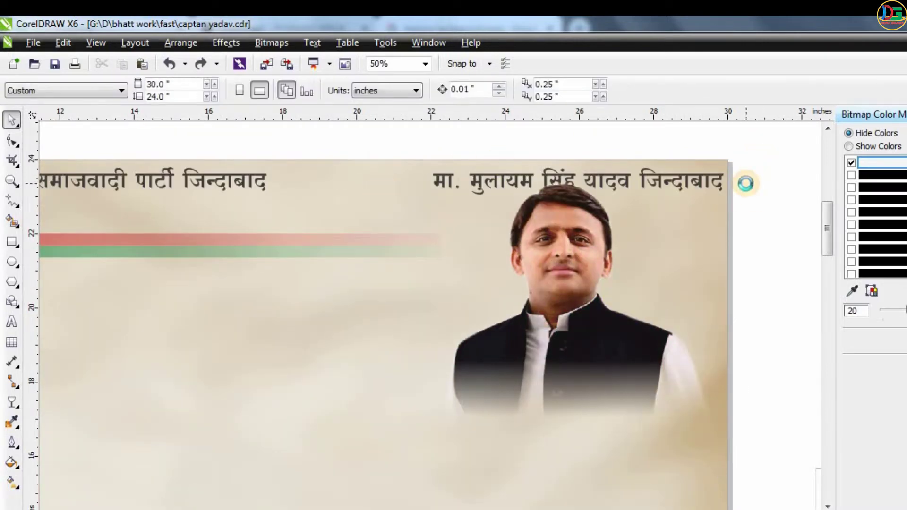
pyautogui.scroll(-2, 746, 184)
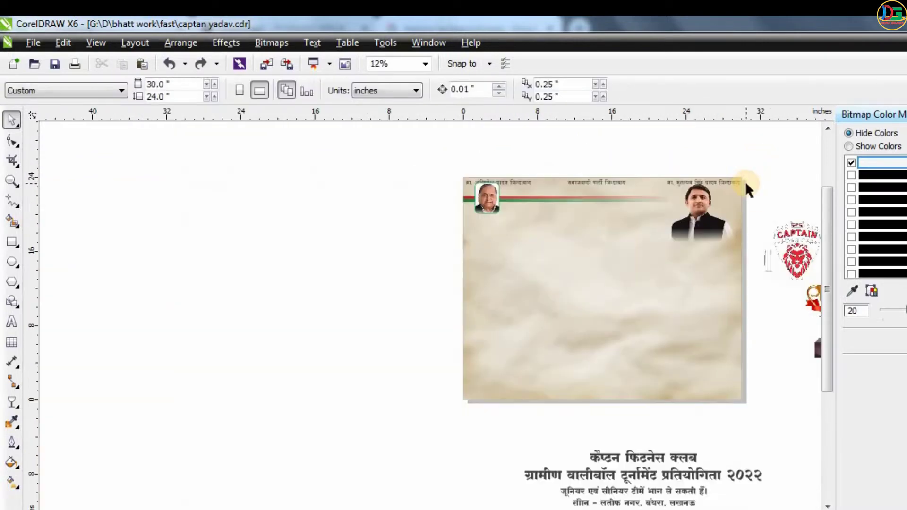
# - Scale the three slogans together to about 23.6 × 0.6 inches and nudge them slightly closer to the page's top edge
pyautogui.scroll(1, 747, 184)
pyautogui.moveTo(770, 163); pyautogui.dragTo(128, 220)
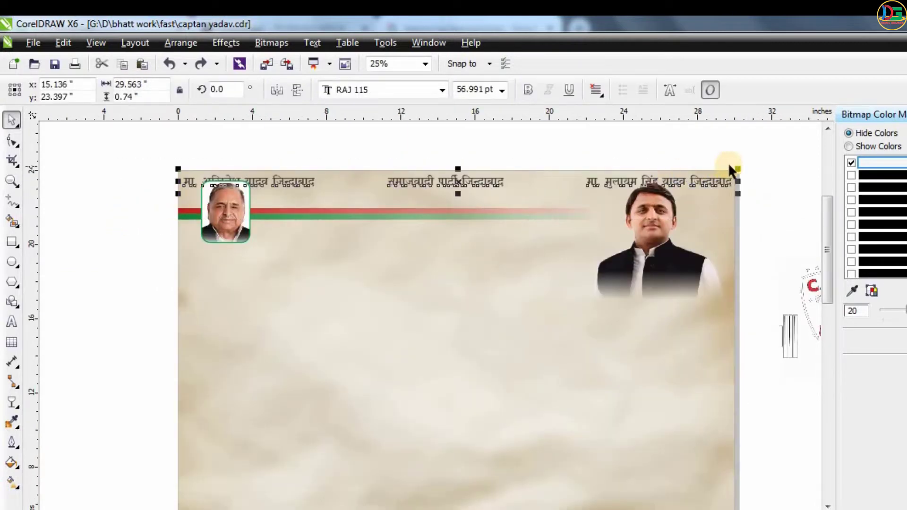
pyautogui.moveTo(730, 169); pyautogui.dragTo(632, 191)
pyautogui.press('Up')
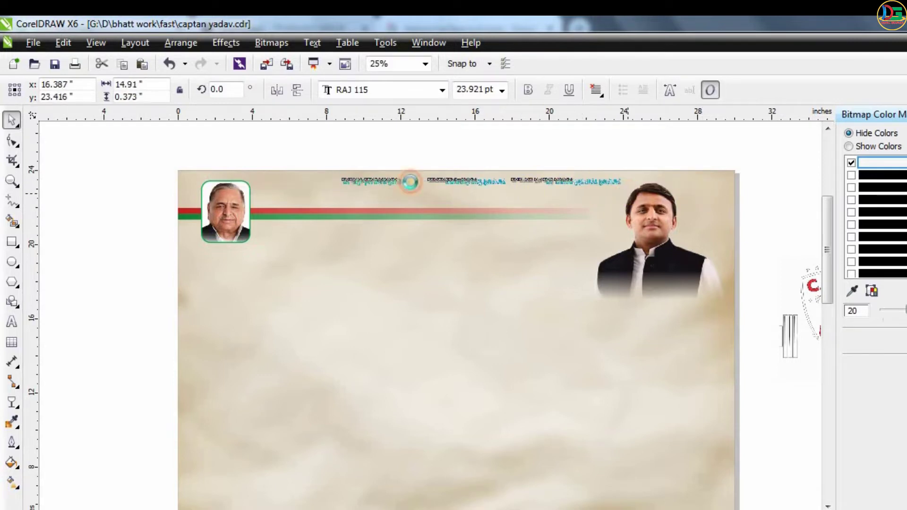
pyautogui.click(396, 146)
pyautogui.click(407, 174)
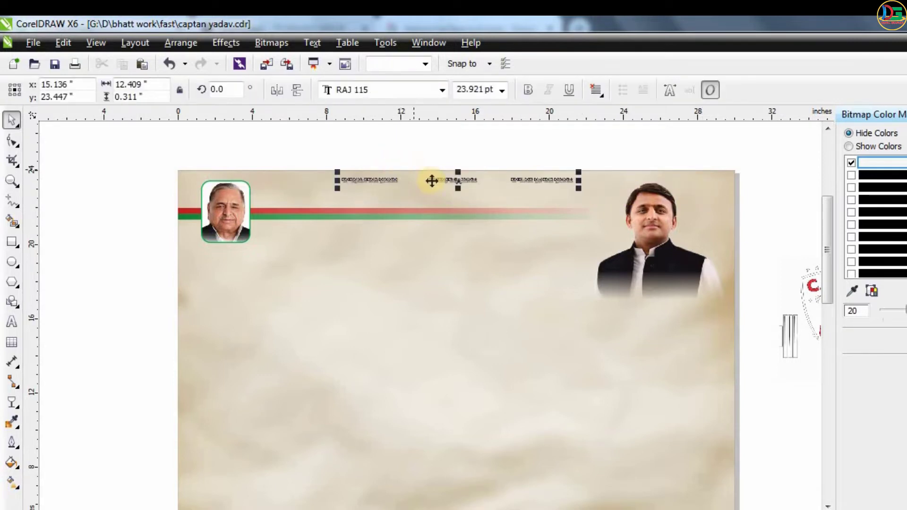
pyautogui.scroll(4, 461, 156)
pyautogui.scroll(-3, 449, 161)
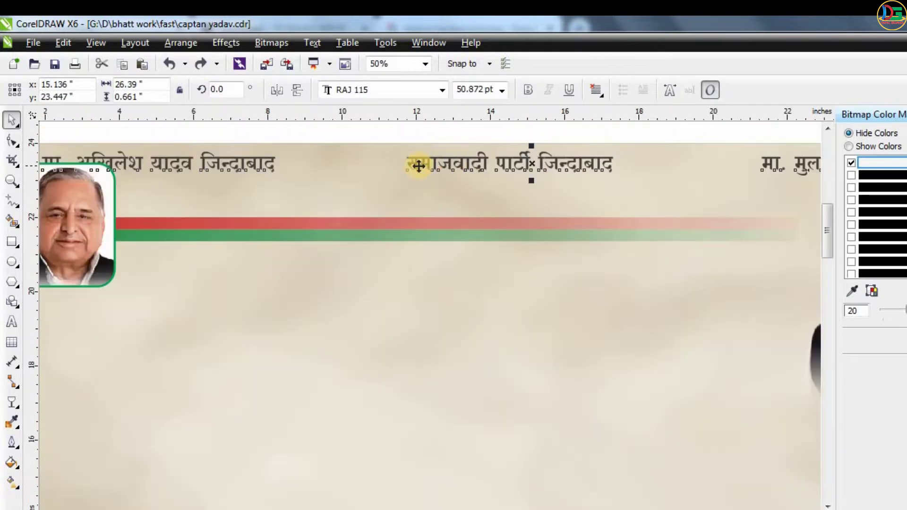
pyautogui.moveTo(725, 156); pyautogui.dragTo(698, 156)
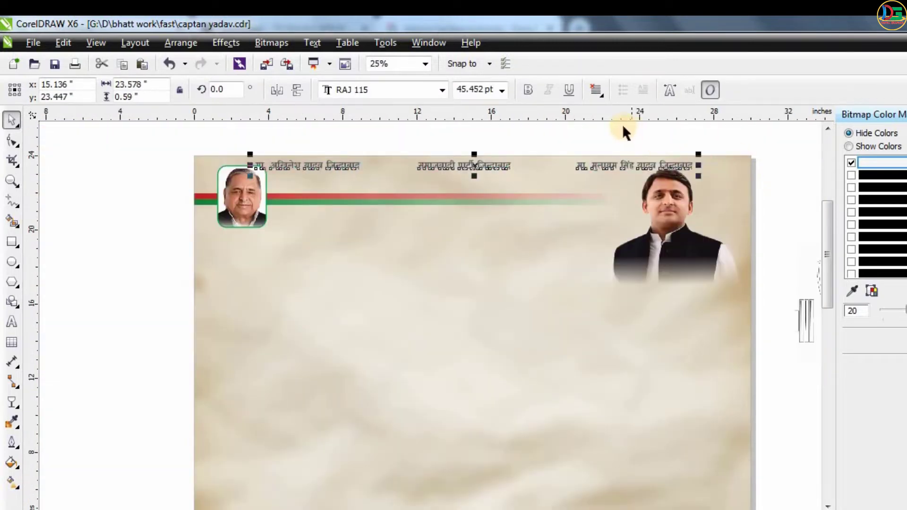
pyautogui.click(623, 127)
# - Spread the slogans along the top edge, with the outer two near the page corners and the middle one between them
pyautogui.moveTo(298, 166); pyautogui.dragTo(246, 164)
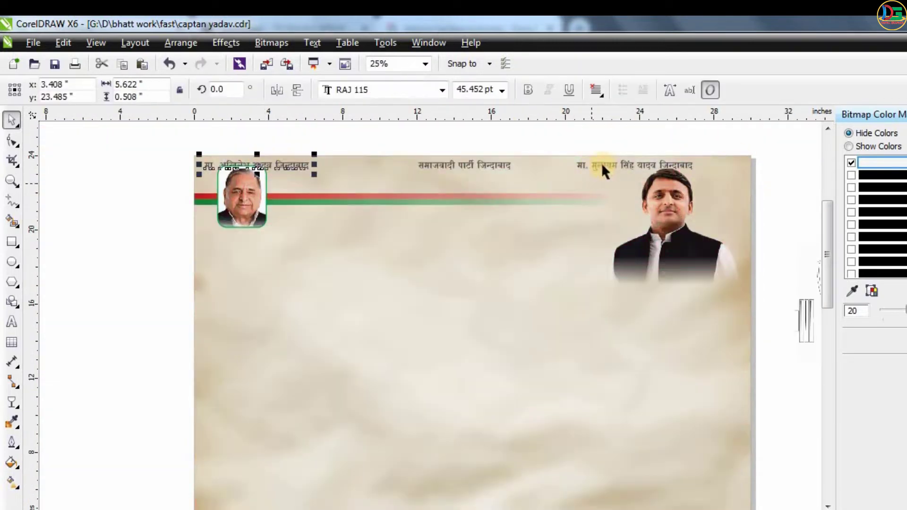
pyautogui.moveTo(601, 168); pyautogui.dragTo(666, 166)
pyautogui.click(468, 189)
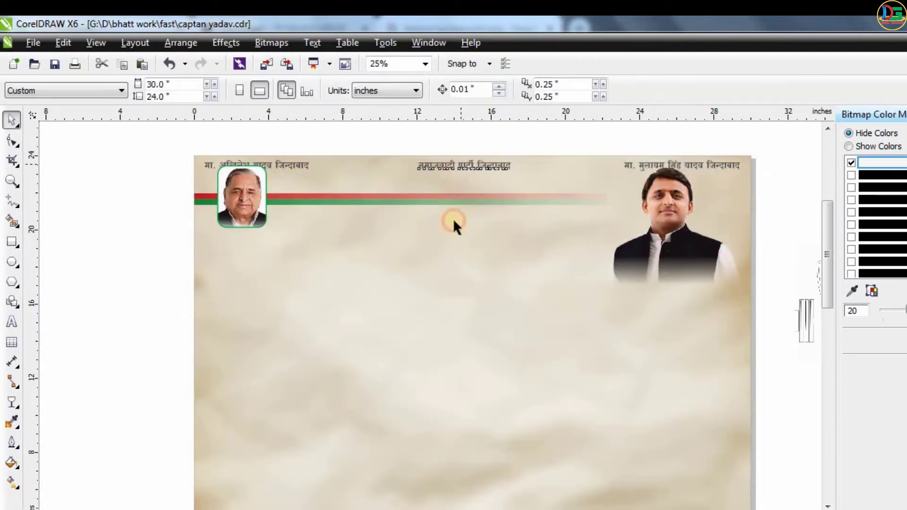
pyautogui.click(394, 402)
pyautogui.click(93, 291)
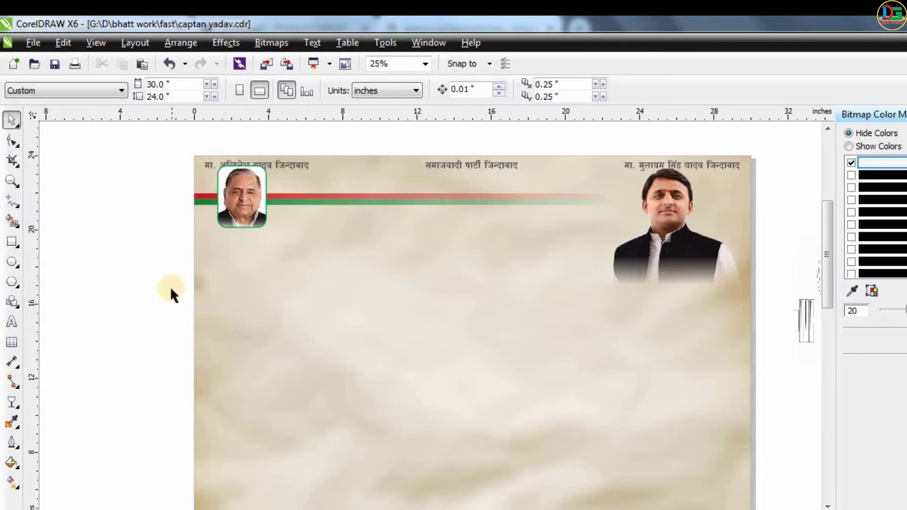
# - Move both leader portraits slightly down so that they clear the slogans along the banner's upper edge
pyautogui.moveTo(306, 157); pyautogui.dragTo(287, 149)
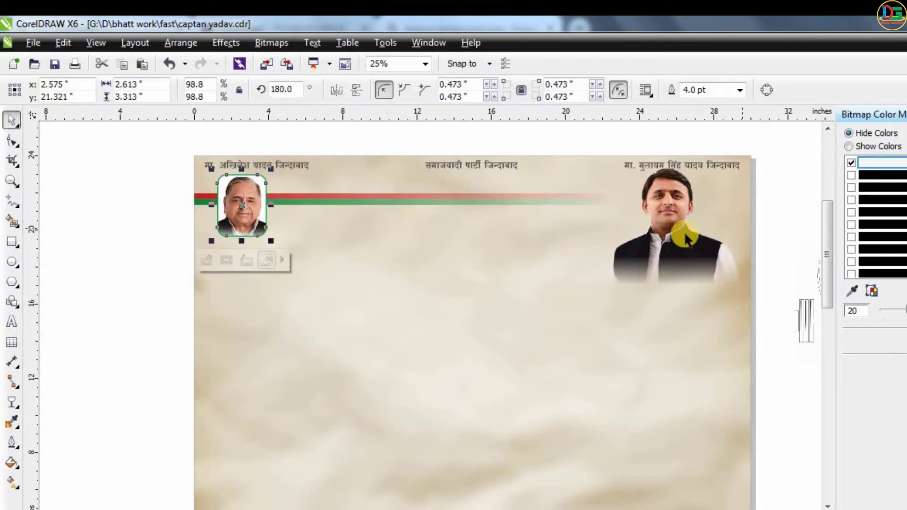
pyautogui.click(679, 250)
pyautogui.moveTo(678, 250); pyautogui.dragTo(680, 258)
# - Recolour all three slogans along the banner's upper edge red
pyautogui.click(736, 169)
pyautogui.click(734, 166)
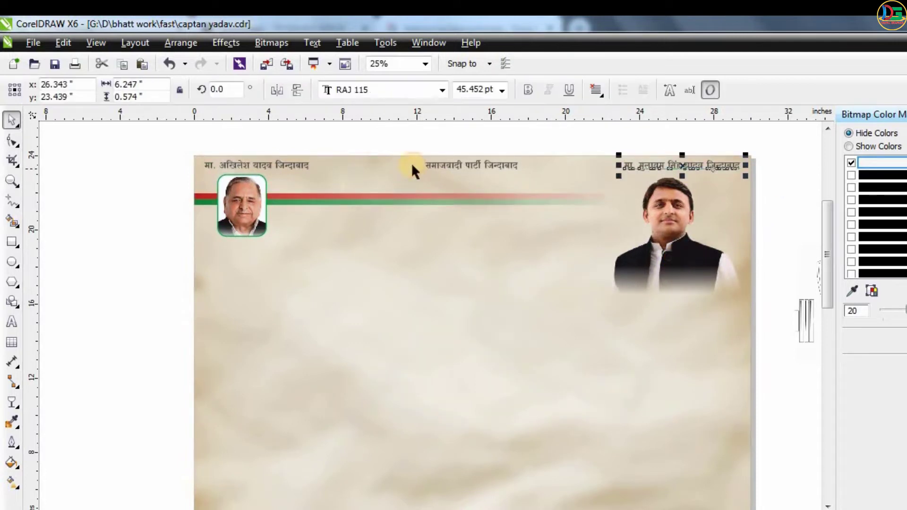
pyautogui.keyDown('shift'); pyautogui.click(429, 165); pyautogui.keyUp('shift')
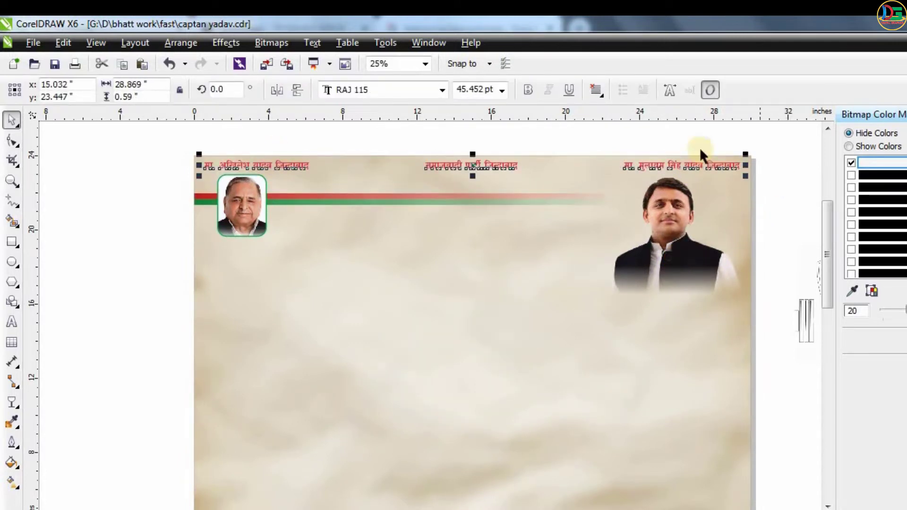
pyautogui.click(512, 131)
# - Move the two-line heading to the left below the page and reduce it to "ग्रामीण वालीबॉल टूर्नामेंट प्रतियोगिता २०२२"
pyautogui.scroll(-1, 512, 132)
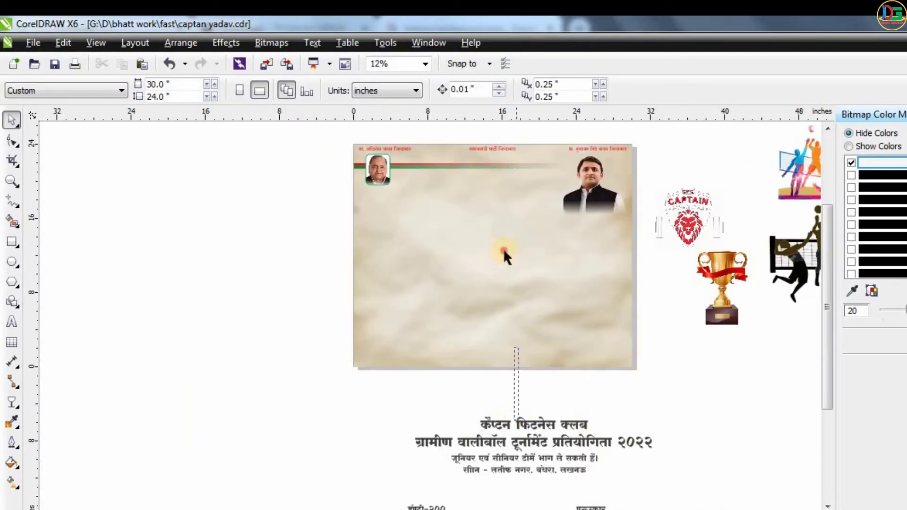
pyautogui.click(523, 424)
pyautogui.moveTo(547, 424); pyautogui.dragTo(343, 395)
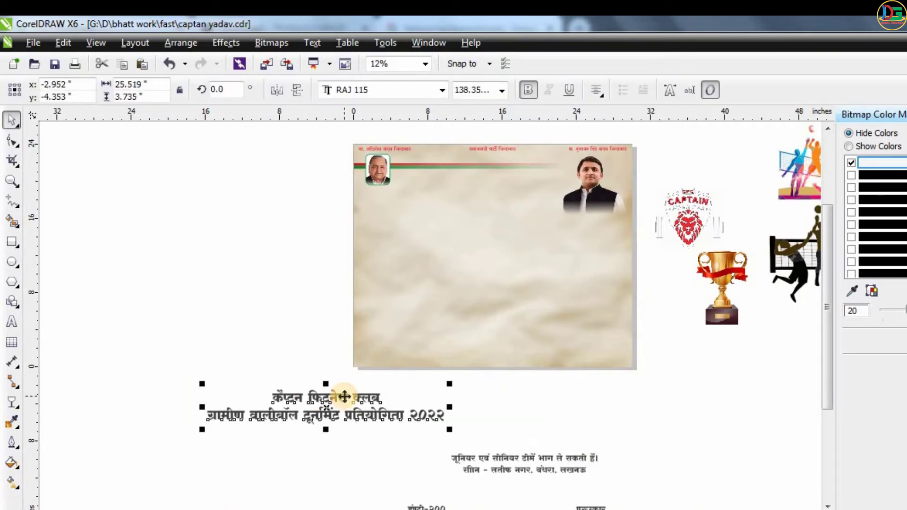
pyautogui.press('F8')
pyautogui.moveTo(273, 397); pyautogui.dragTo(380, 397)
pyautogui.write('ग्रामीण वालीबॉल टूर्नामेंट प्रतियोगिता २०२२')
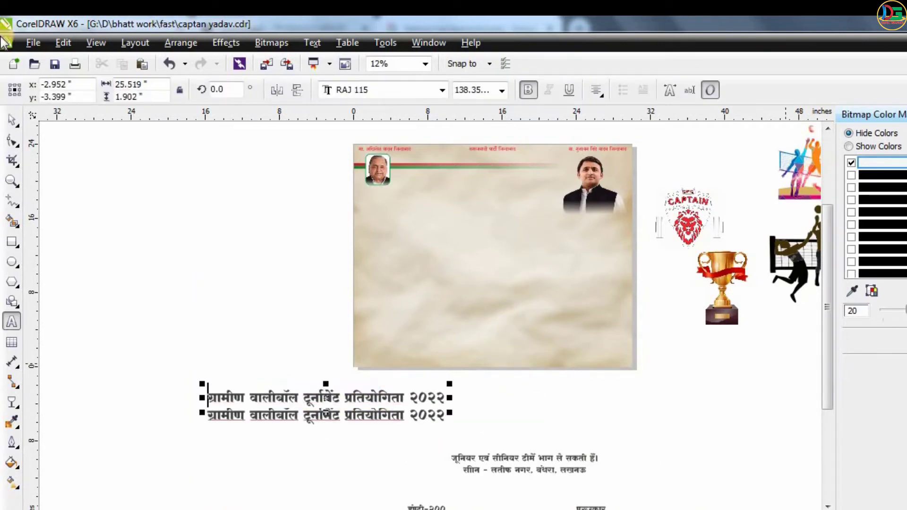
pyautogui.click(13, 123)
pyautogui.click(186, 346)
# - Duplicate the tournament line beside the banner and replace the copy's text with "कैप्टन फिटनेस क्लब"
pyautogui.moveTo(258, 397); pyautogui.dragTo(223, 248)
pyautogui.rightClick(223, 248)
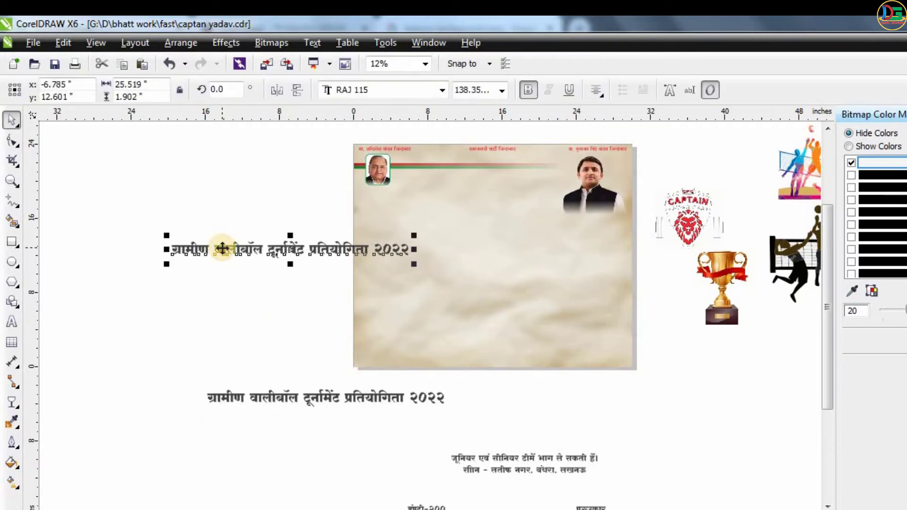
pyautogui.press('F8')
pyautogui.hotkey('ctrl', 'a')
pyautogui.write('कैप्टन फिटनेस क्लब')
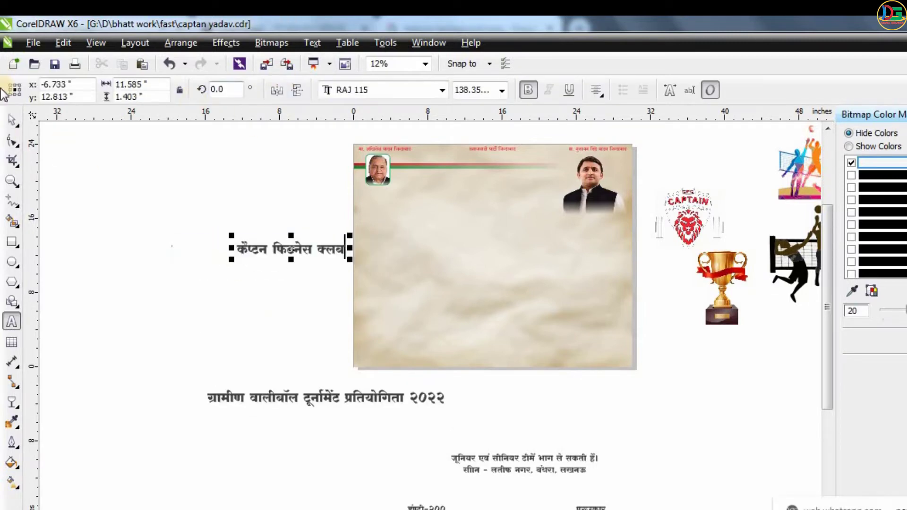
pyautogui.click(15, 121)
# - Set the club name in the RAJ 01 font and place it on the banner, enlarged to about 24.9 × 2.7 inches
pyautogui.click(384, 96)
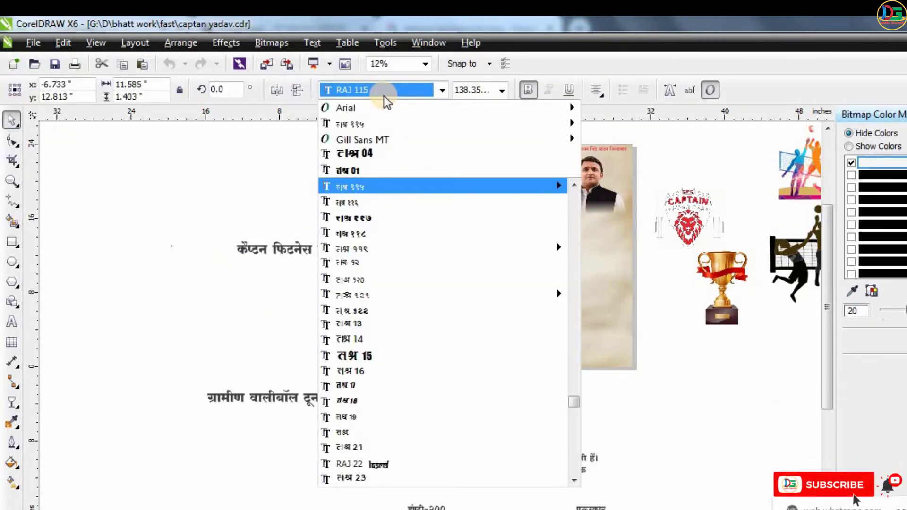
pyautogui.write('RAJ')
pyautogui.press('Return')
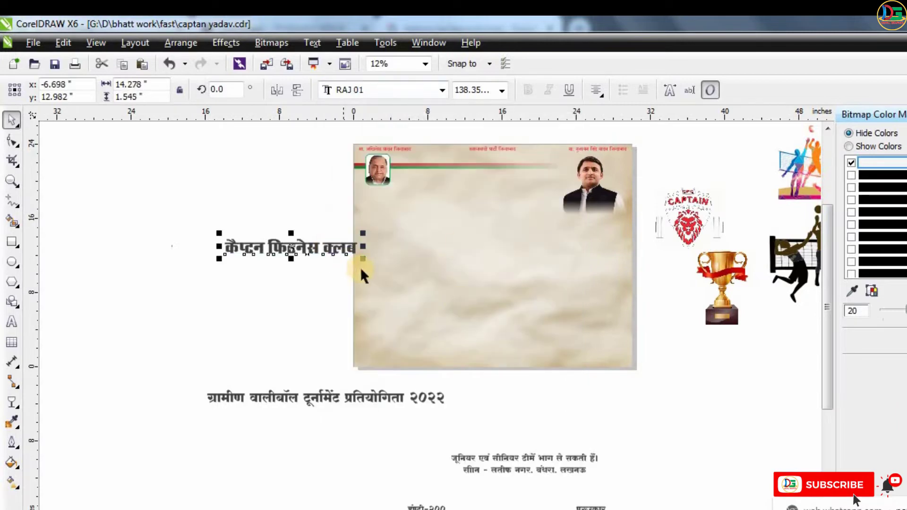
pyautogui.moveTo(364, 259); pyautogui.dragTo(543, 191)
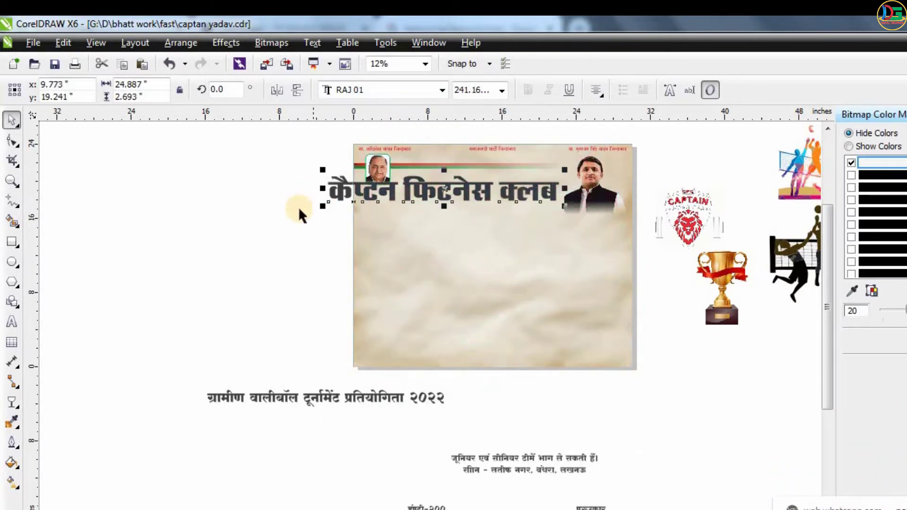
# - Scale the club name to about 21.1 × 2.3 inches, fitting it between the page's left edge and the larger portrait
pyautogui.click(328, 206)
pyautogui.click(355, 187)
pyautogui.moveTo(323, 207); pyautogui.dragTo(392, 205)
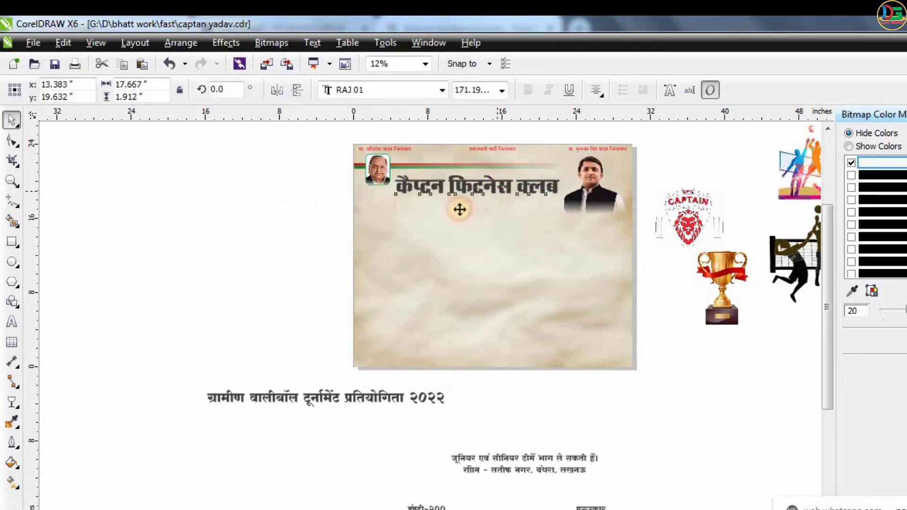
pyautogui.moveTo(460, 209); pyautogui.dragTo(457, 209)
pyautogui.click(331, 203)
pyautogui.click(466, 199)
pyautogui.moveTo(525, 193); pyautogui.dragTo(563, 185)
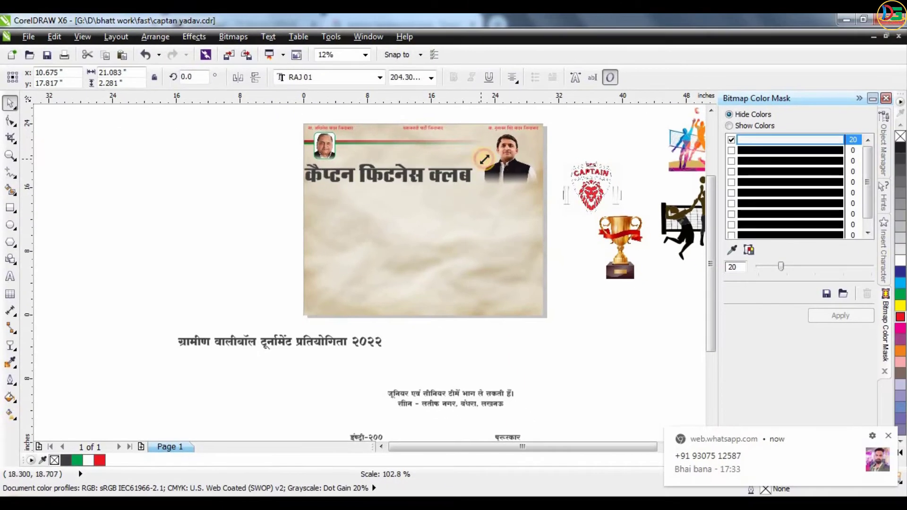
pyautogui.moveTo(500, 161); pyautogui.dragTo(497, 164)
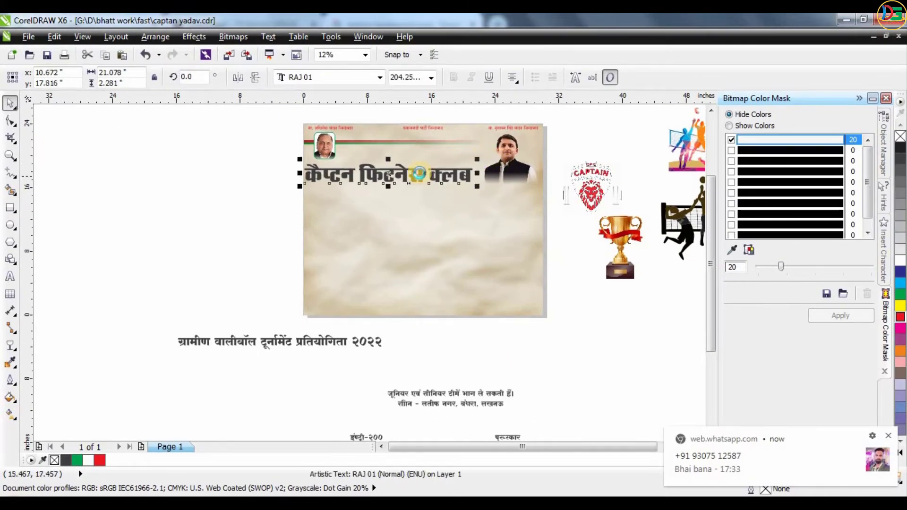
# - Narrow the club name to about 20.4 inches and fill it dark red (C20 M100 Y100 K19)
pyautogui.scroll(1, 420, 172)
pyautogui.moveTo(187, 173); pyautogui.dragTo(206, 173)
pyautogui.moveTo(536, 172); pyautogui.dragTo(547, 173)
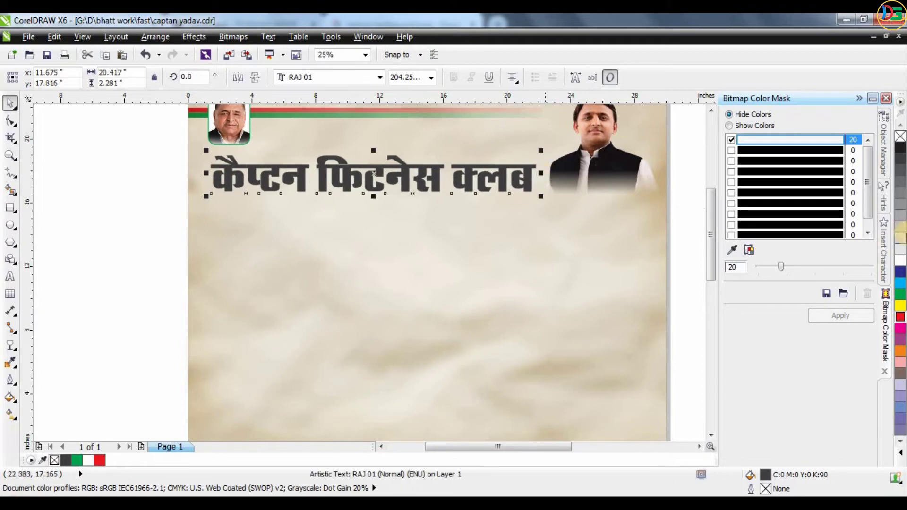
pyautogui.moveTo(902, 319); pyautogui.dragTo(888, 360)
pyautogui.click(66, 333)
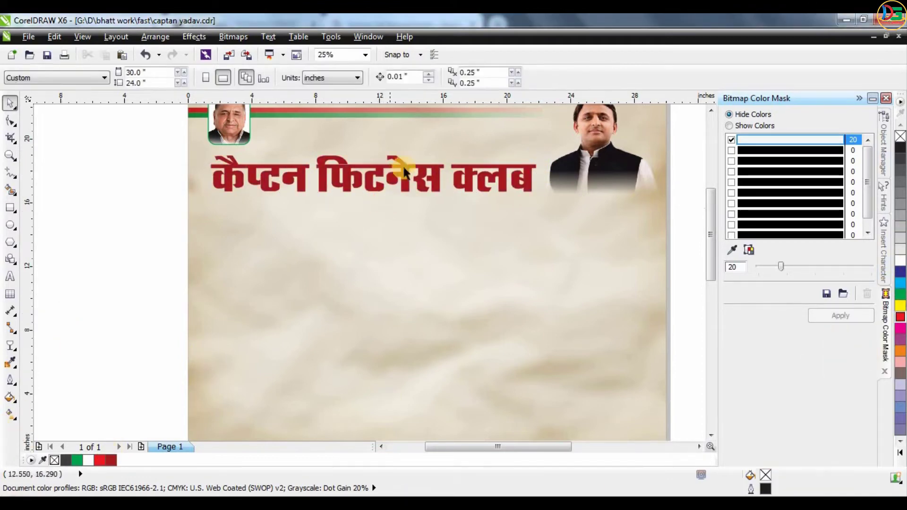
pyautogui.click(406, 168)
pyautogui.press('F12')
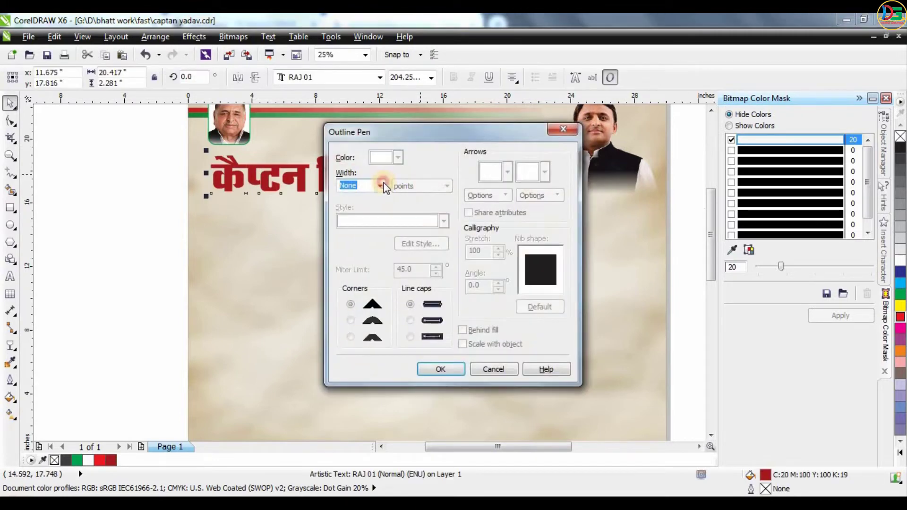
pyautogui.click(380, 186)
pyautogui.click(180, 186)
pyautogui.click(563, 132)
pyautogui.click(101, 178)
# - Move the club name about 1.1 inches down and 0.5 inch to the right
pyautogui.click(494, 180)
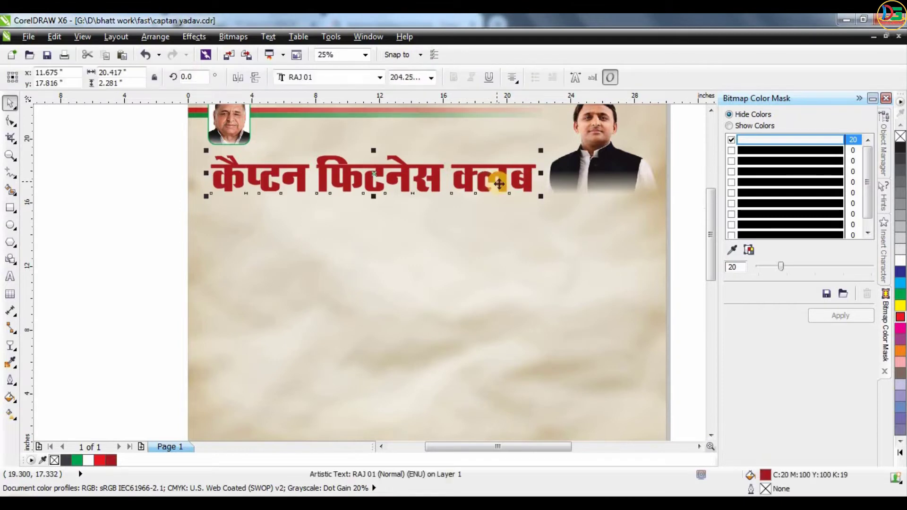
pyautogui.moveTo(497, 180)
pyautogui.mouseDown()
pyautogui.moveTo(497, 197)
pyautogui.moveTo(506, 196)
pyautogui.mouseUp()
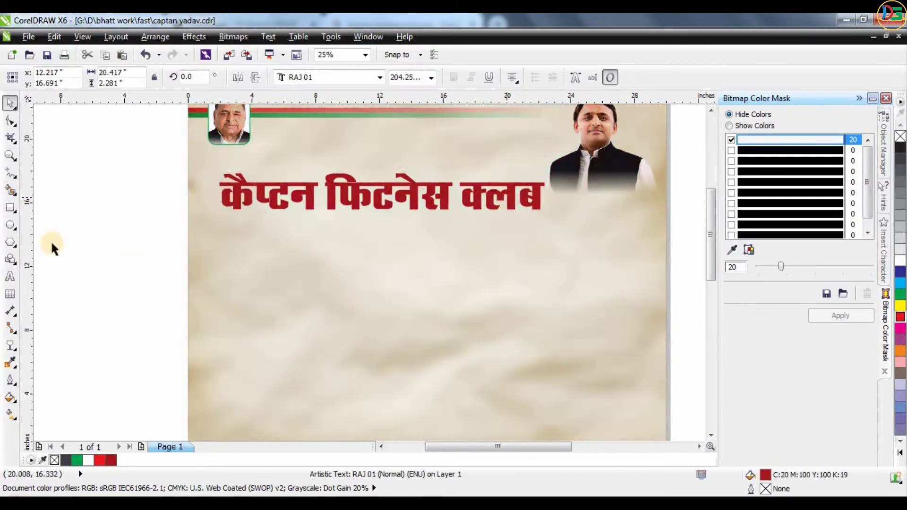
pyautogui.click(50, 245)
# - Draw a circle about 3.4 inches across just above the club name and fill it black
pyautogui.click(10, 227)
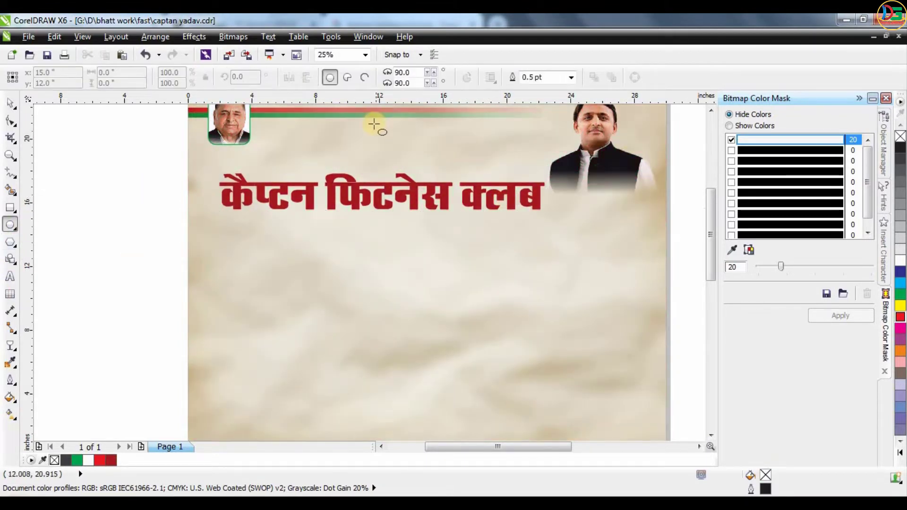
pyautogui.moveTo(369, 118); pyautogui.dragTo(431, 181)
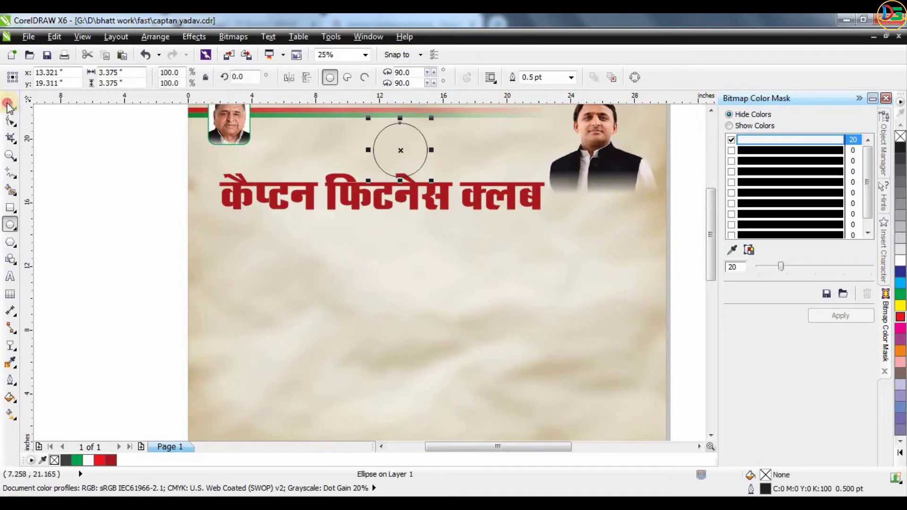
pyautogui.click(900, 260)
pyautogui.click(900, 148)
# - Move the Captain Fitness Club logo onto the black circle and bring it to the front
pyautogui.scroll(-1, 263, 196)
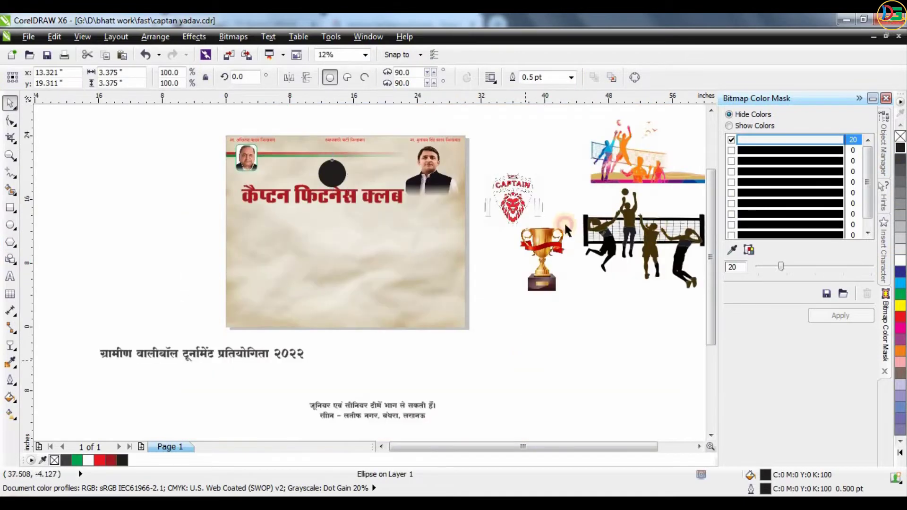
pyautogui.click(514, 185)
pyautogui.moveTo(514, 185); pyautogui.dragTo(336, 171)
pyautogui.scroll(1, 337, 170)
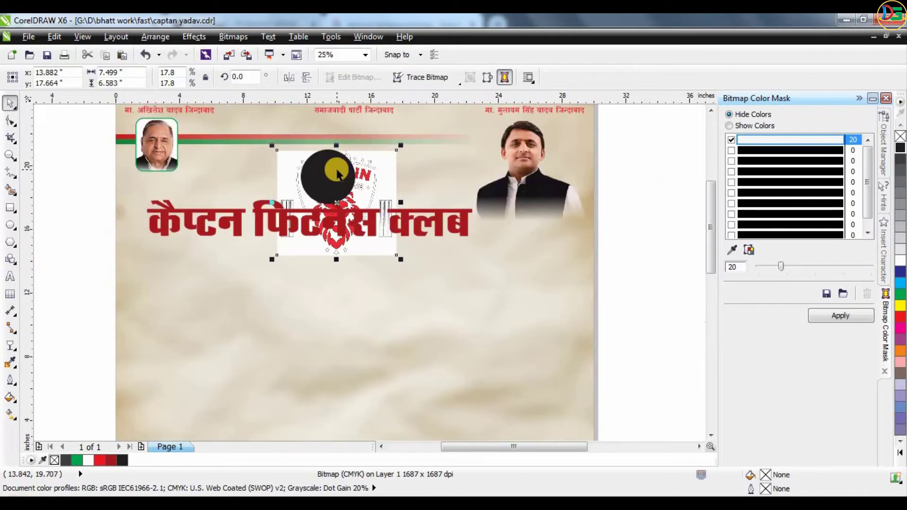
pyautogui.hotkey('shift', 'pageup')
pyautogui.scroll(1, 336, 167)
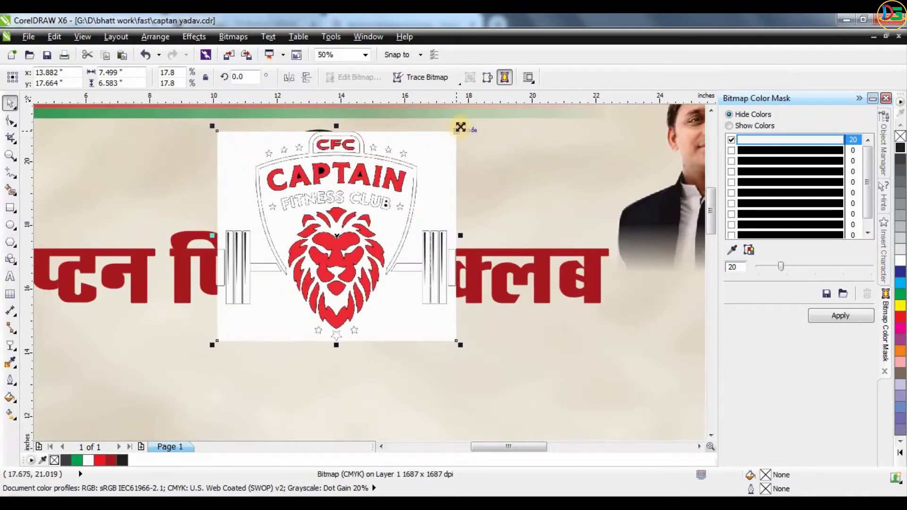
# - Scale the club logo down to about 2.7 × 2.3 inches and position it over the black circle
pyautogui.moveTo(460, 127); pyautogui.dragTo(382, 139)
pyautogui.moveTo(336, 229); pyautogui.dragTo(340, 198)
pyautogui.scroll(2, 331, 208)
pyautogui.scroll(-1, 342, 208)
pyautogui.scroll(-1, 343, 202)
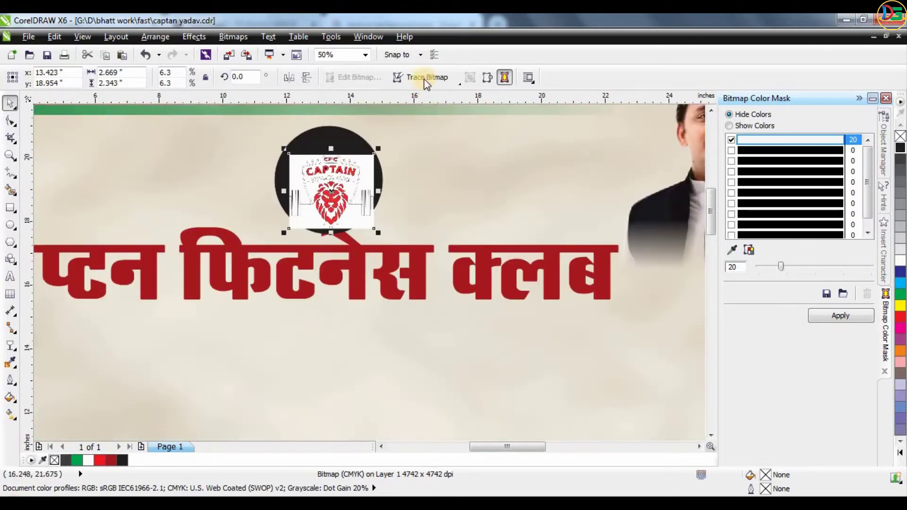
pyautogui.scroll(1, 329, 150)
pyautogui.scroll(1, 331, 152)
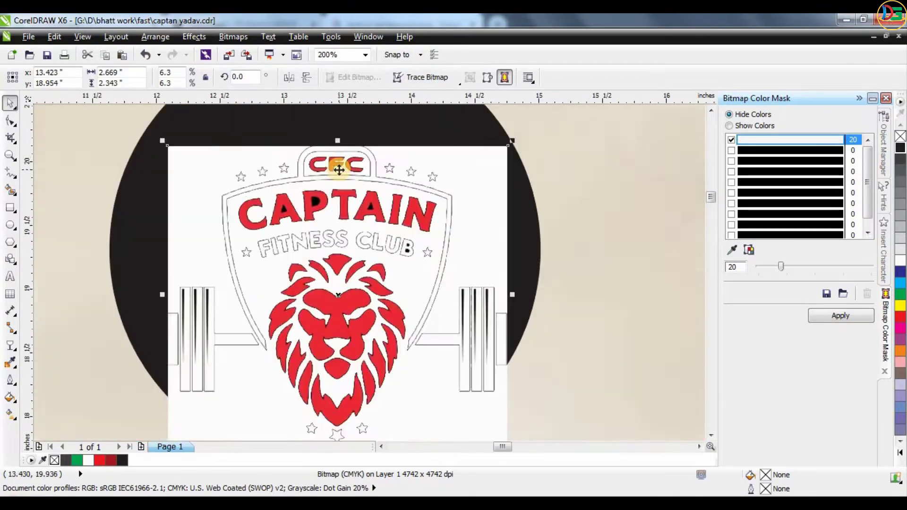
pyautogui.scroll(-1, 358, 199)
pyautogui.click(411, 79)
pyautogui.moveTo(449, 125)
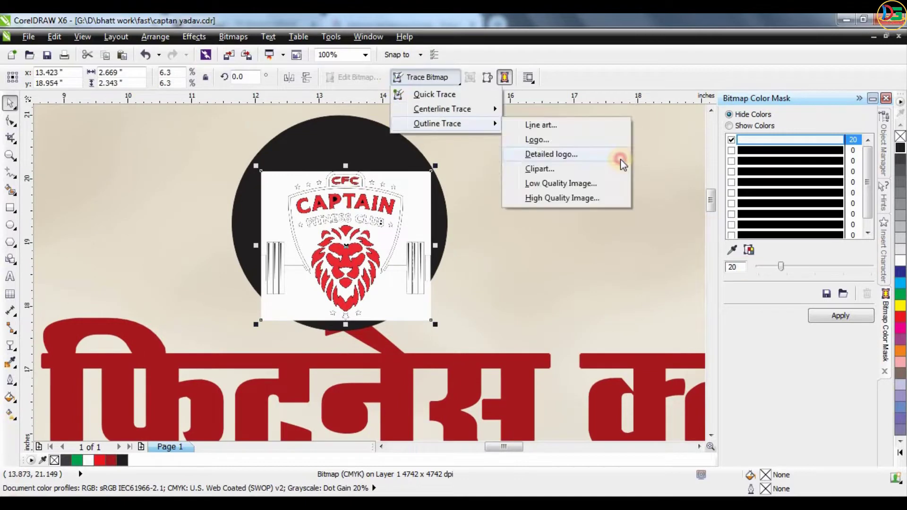
pyautogui.click(620, 156)
pyautogui.click(490, 289)
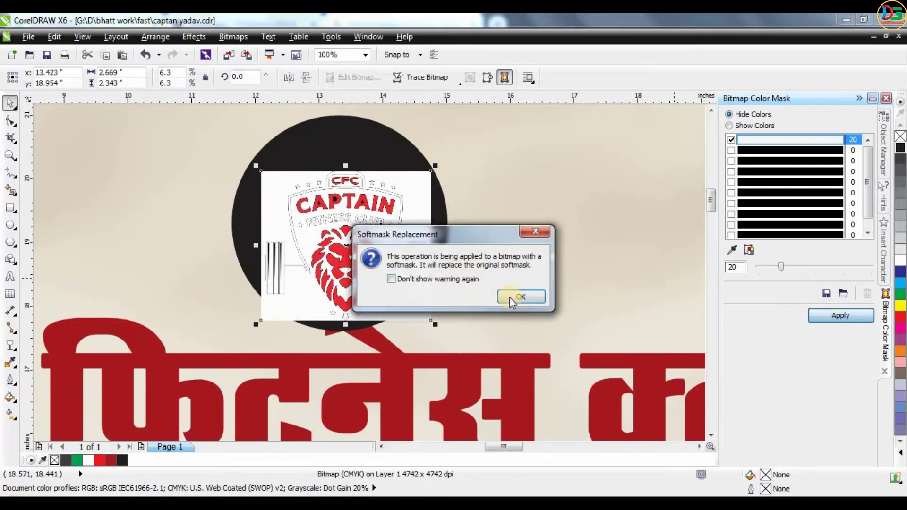
# - Apply the bitmap colour mask with tolerance 20 to hide the club logo's white background
pyautogui.click(519, 296)
pyautogui.scroll(1, 357, 208)
pyautogui.scroll(-1, 360, 208)
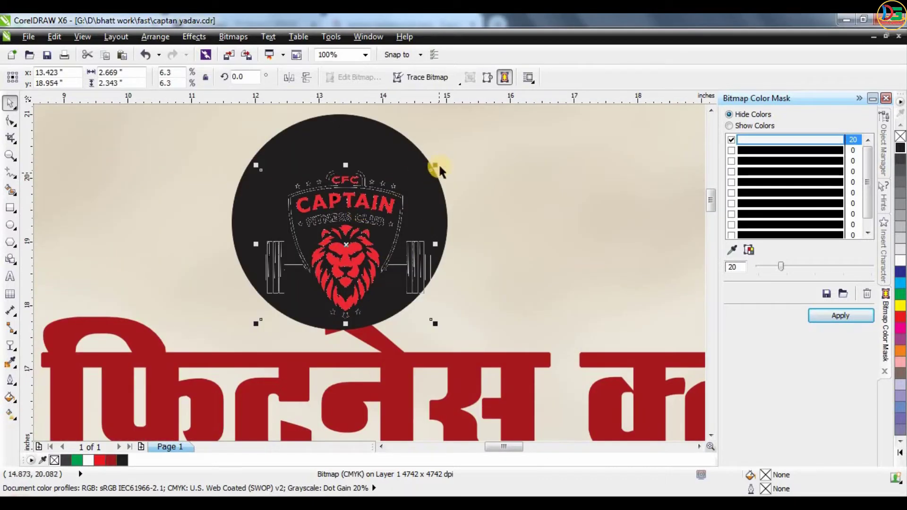
# - Enlarge the club logo to about 3.3 × 2.9 inches and centre it on the black circle
pyautogui.moveTo(435, 166); pyautogui.dragTo(454, 148)
pyautogui.moveTo(395, 193); pyautogui.dragTo(388, 173)
pyautogui.scroll(-2, 378, 151)
pyautogui.click(382, 126)
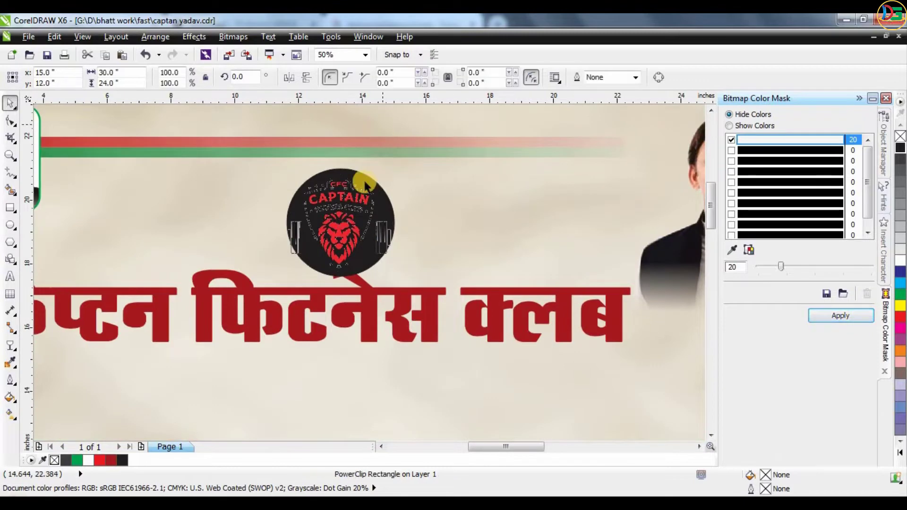
# - Shrink the club logo to about 2.96 × 2.62 inches so that it fits within the black circle
pyautogui.scroll(3, 351, 209)
pyautogui.scroll(-2, 351, 209)
pyautogui.click(409, 261)
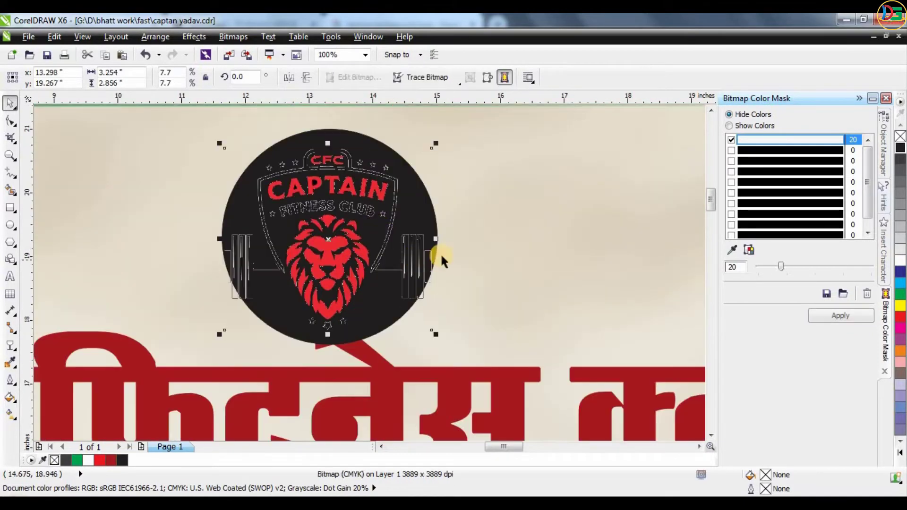
pyautogui.moveTo(438, 239); pyautogui.dragTo(427, 239)
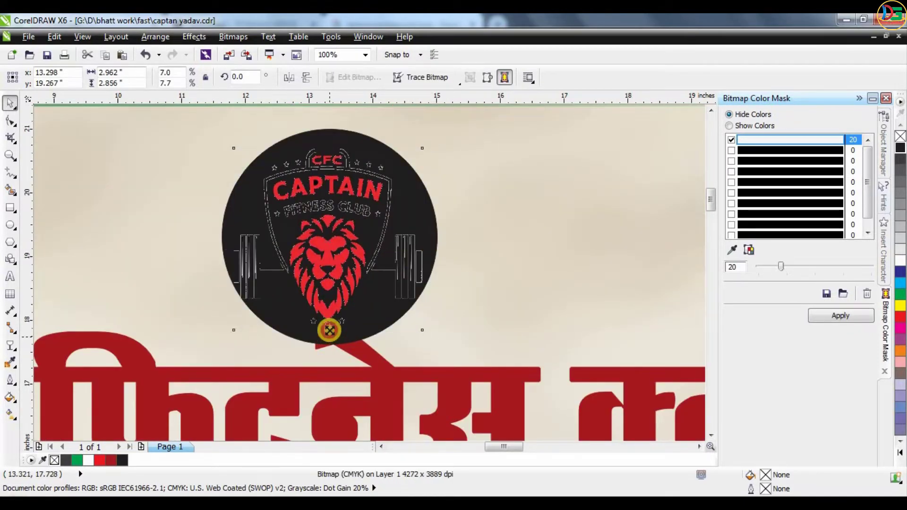
pyautogui.moveTo(329, 331); pyautogui.dragTo(339, 314)
# - PowerClip the club logo inside the black circle and raise the circle by 0.25 inch
pyautogui.rightClick(380, 212)
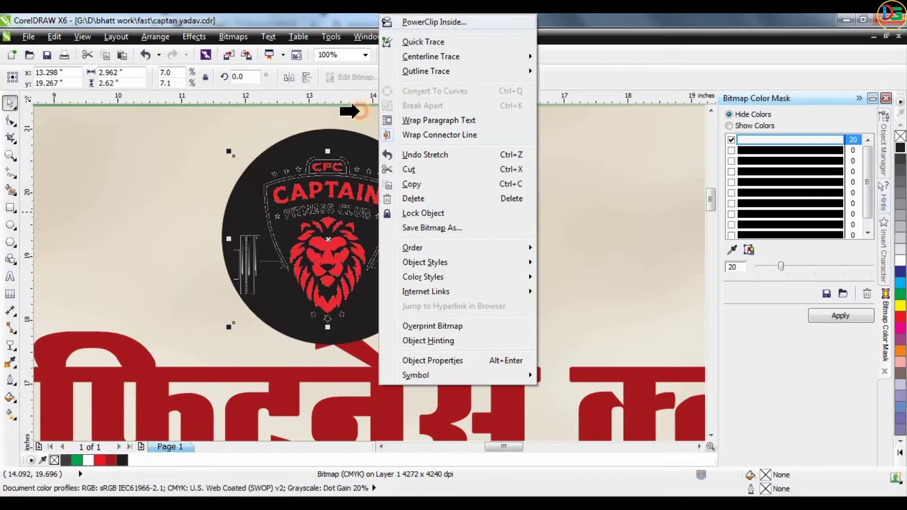
pyautogui.click(330, 135)
pyautogui.scroll(-2, 446, 219)
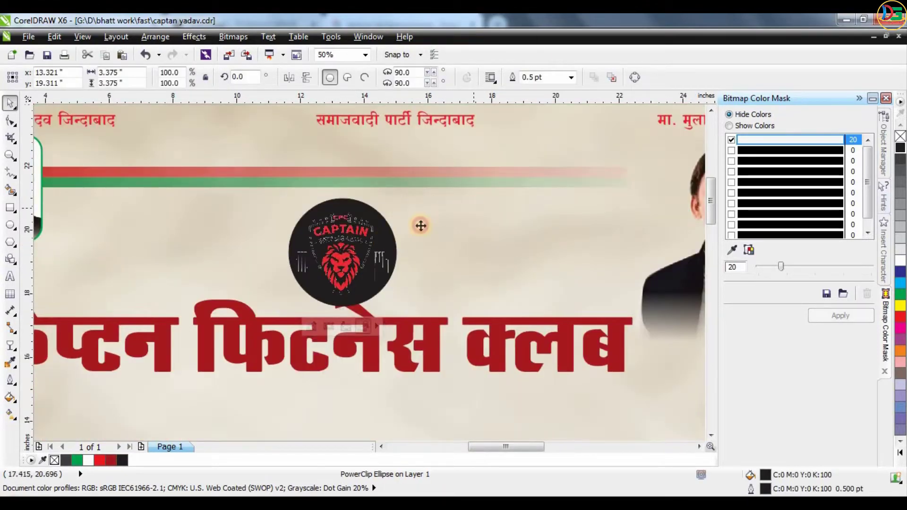
pyautogui.press('Up')
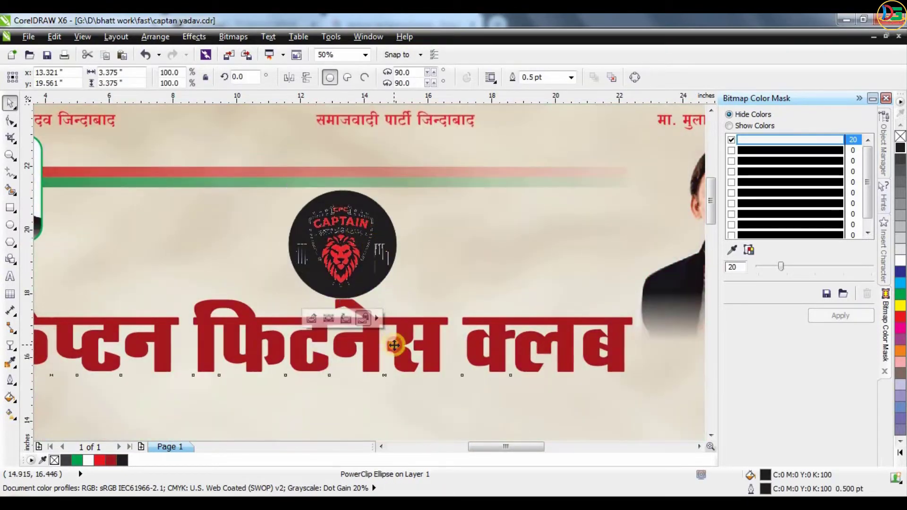
# - Duplicate the black badge circle about 0.23 inch to the right, fill the copy green and remove its outline
pyautogui.click(396, 341)
pyautogui.click(352, 252)
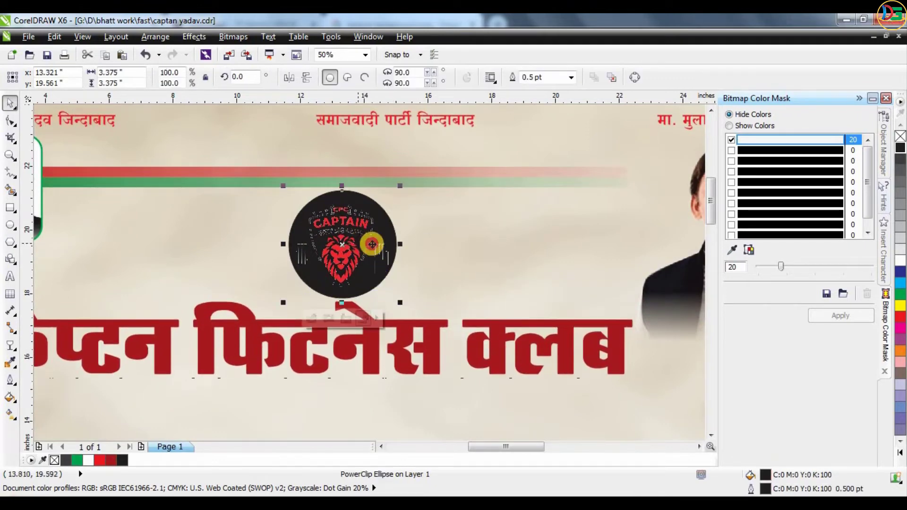
pyautogui.moveTo(360, 246); pyautogui.dragTo(367, 246)
pyautogui.click(901, 295)
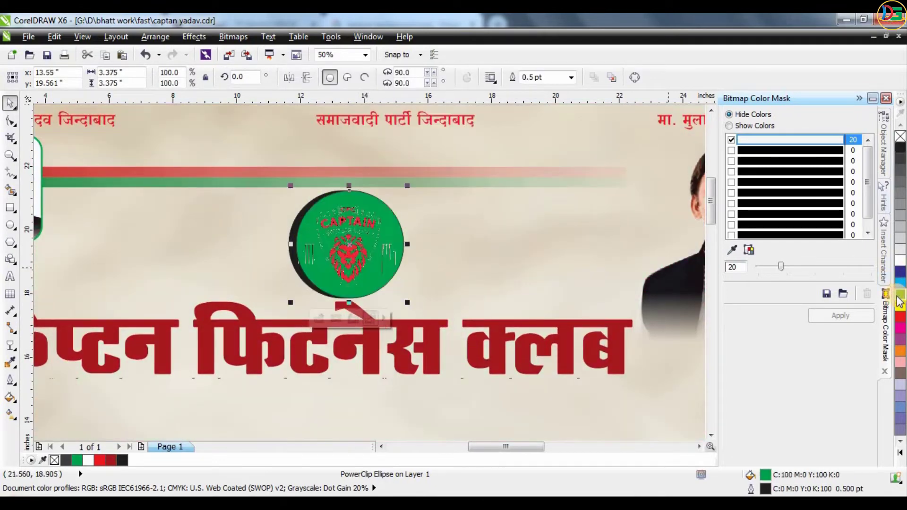
pyautogui.click(571, 77)
pyautogui.click(544, 94)
# - Extract and delete the logo inside the green circle, and remove its PowerClip frame so that it is a plain ellipse
pyautogui.scroll(2, 408, 249)
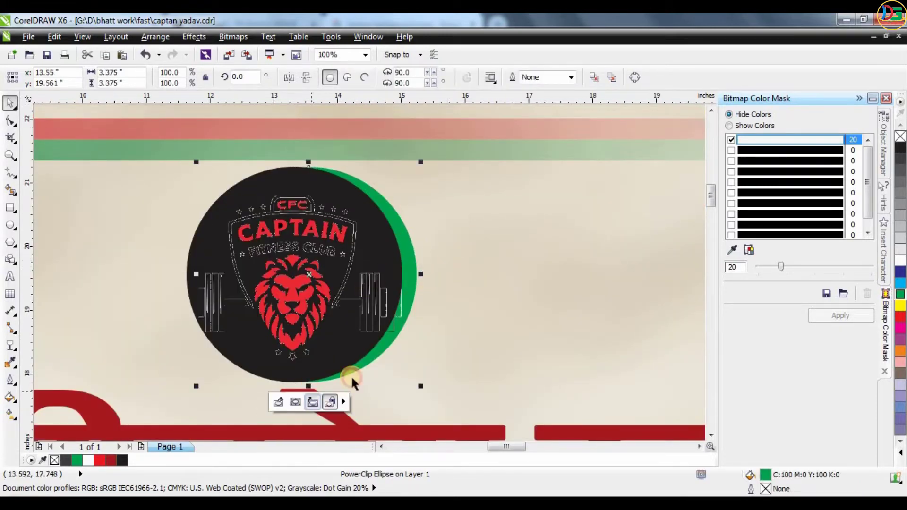
pyautogui.click(312, 402)
pyautogui.click(490, 298)
pyautogui.moveTo(402, 318); pyautogui.dragTo(628, 314)
pyautogui.press('Delete')
pyautogui.click(401, 298)
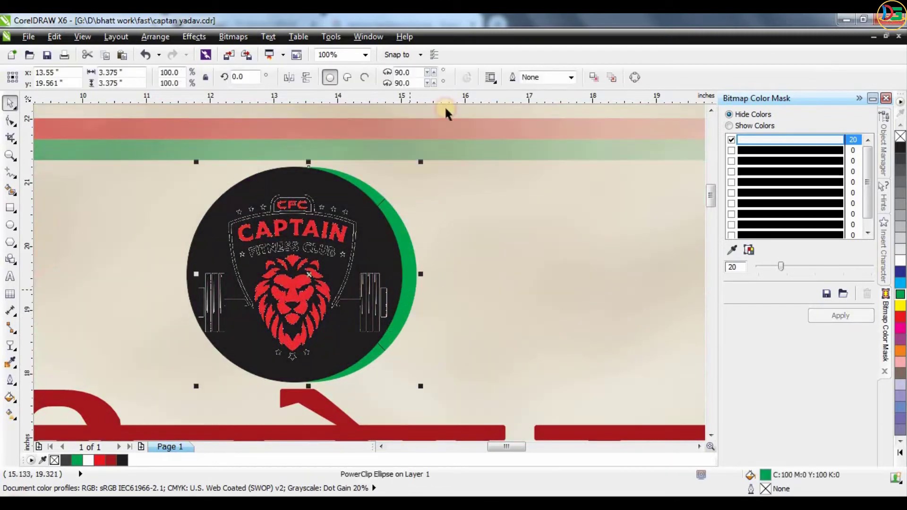
pyautogui.rightClick(409, 260)
pyautogui.moveTo(472, 35)
pyautogui.click(588, 72)
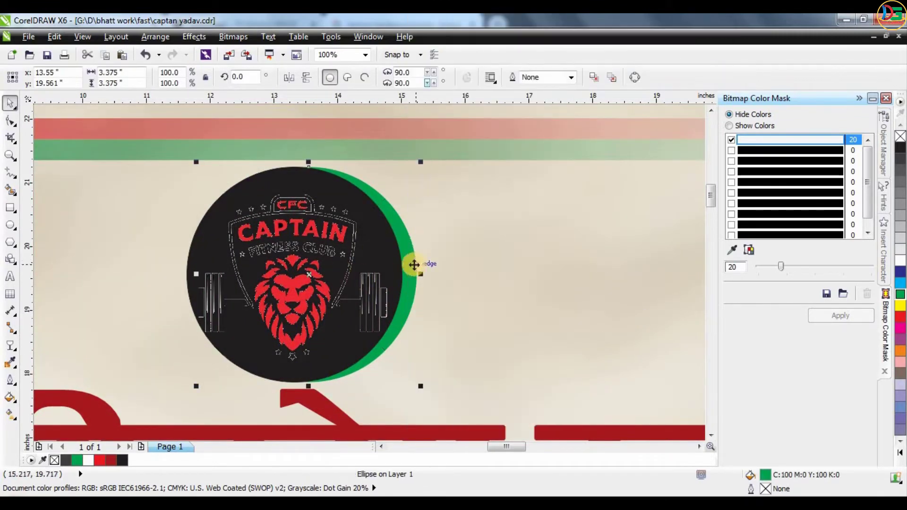
# - Duplicate the green circle towards the lower left, place the copy behind the black circle and fill it red
pyautogui.moveTo(414, 265); pyautogui.dragTo(378, 261)
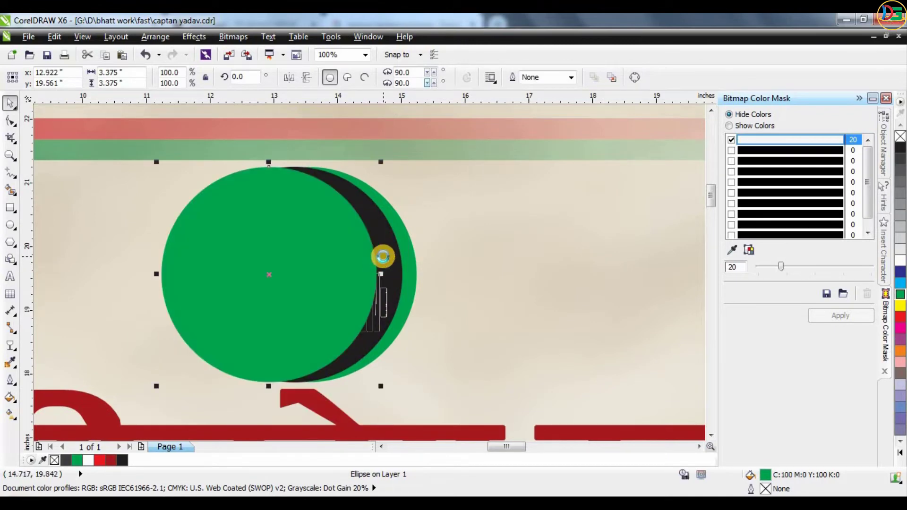
pyautogui.hotkey('shift', 'pagedown')
pyautogui.moveTo(187, 222); pyautogui.dragTo(206, 220)
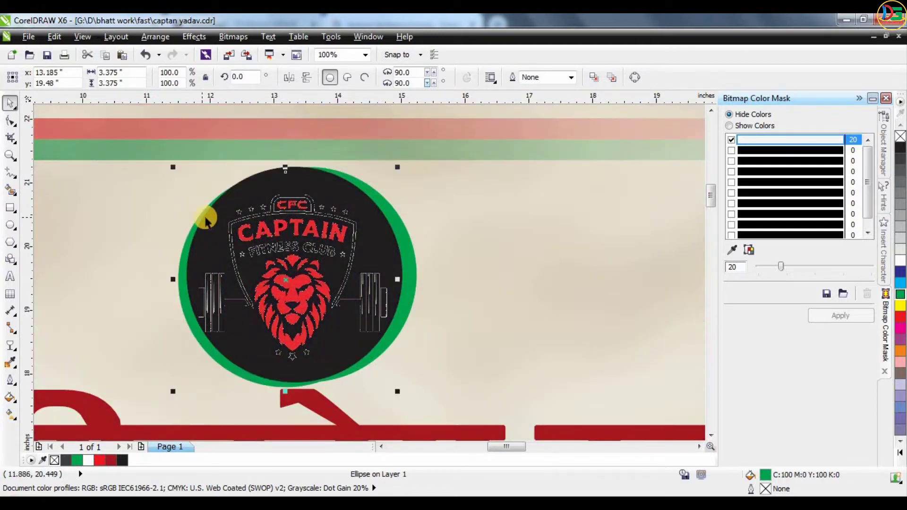
pyautogui.click(900, 316)
pyautogui.scroll(-2, 507, 252)
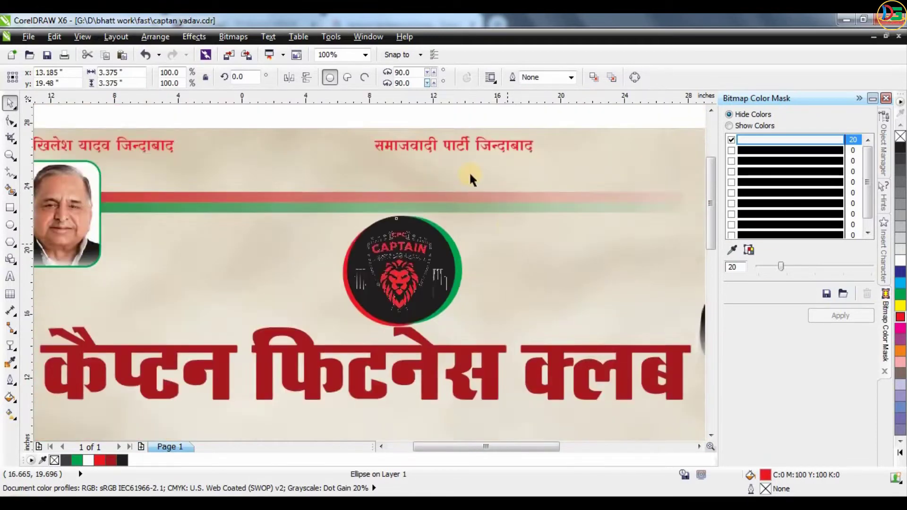
# - Move the red club name slightly lower to separate it from the logo badge
pyautogui.click(142, 318)
pyautogui.moveTo(413, 316); pyautogui.dragTo(414, 324)
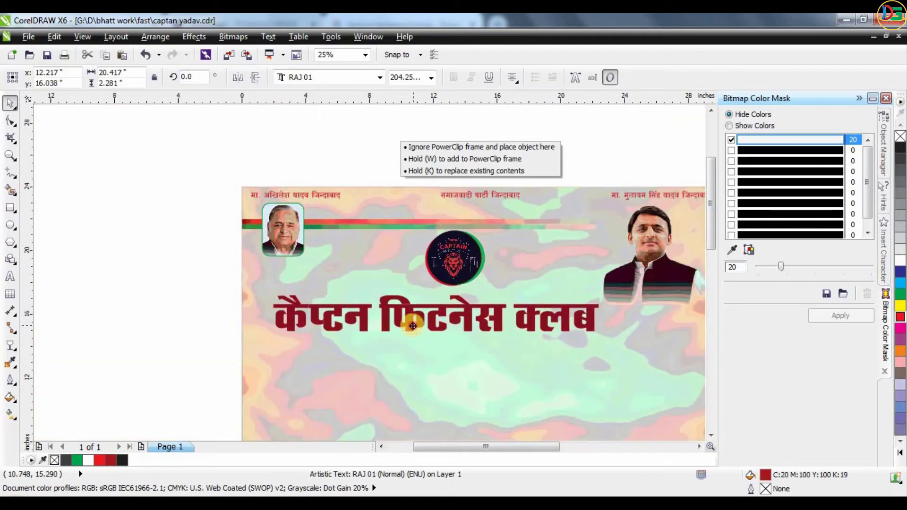
pyautogui.click(188, 229)
# - Move the volleyball tournament title onto the banner below the club name and set its font to RAJ 01
pyautogui.scroll(-4, 373, 229)
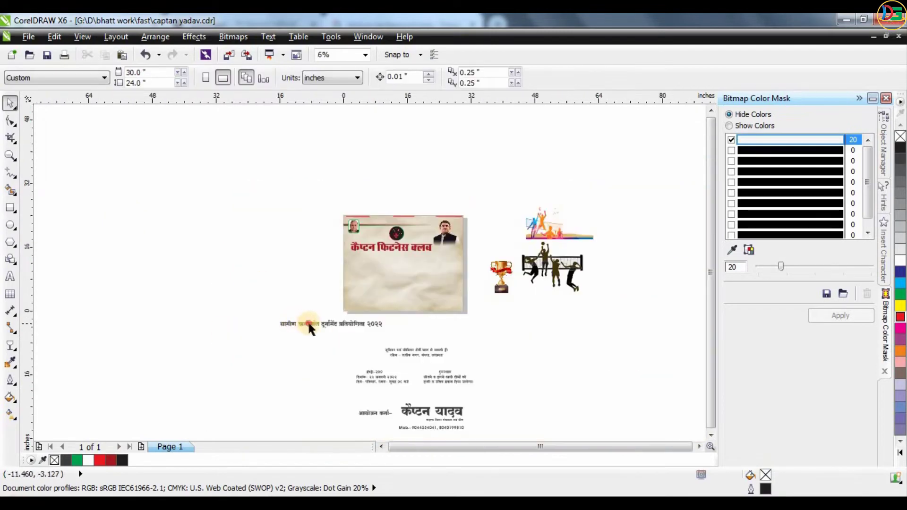
pyautogui.moveTo(307, 322); pyautogui.dragTo(372, 261)
pyautogui.scroll(2, 427, 282)
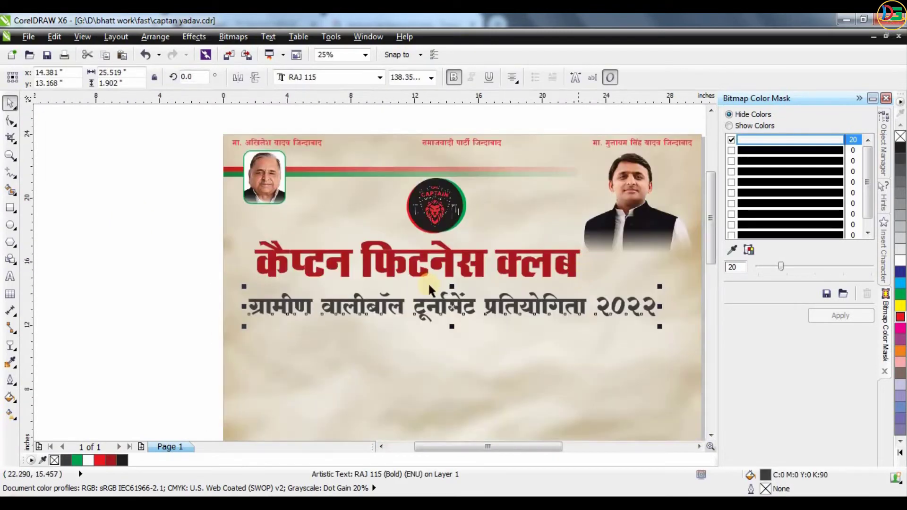
pyautogui.scroll(-1, 408, 265)
pyautogui.click(339, 81)
pyautogui.click(314, 106)
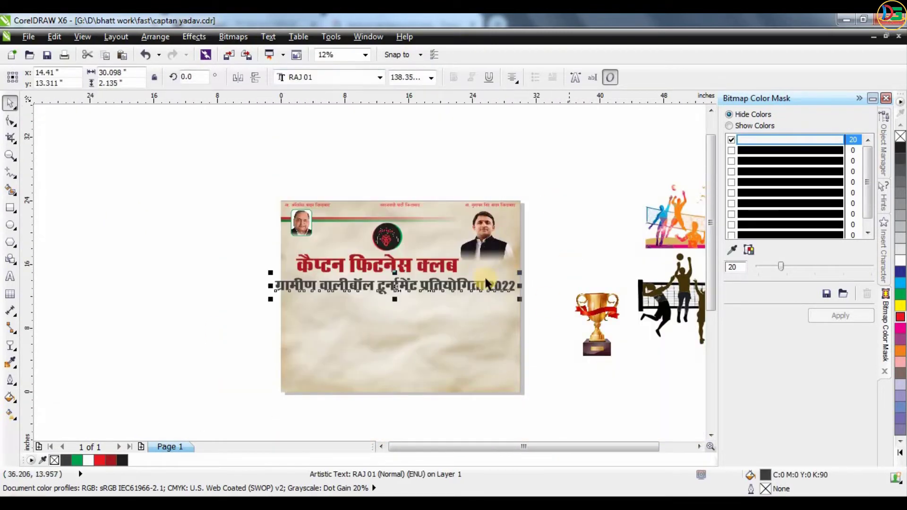
# - Resize the tournament title to about 27.8 × 1.97 inches and position it across the banner below the club name
pyautogui.scroll(1, 487, 283)
pyautogui.moveTo(502, 259); pyautogui.dragTo(509, 257)
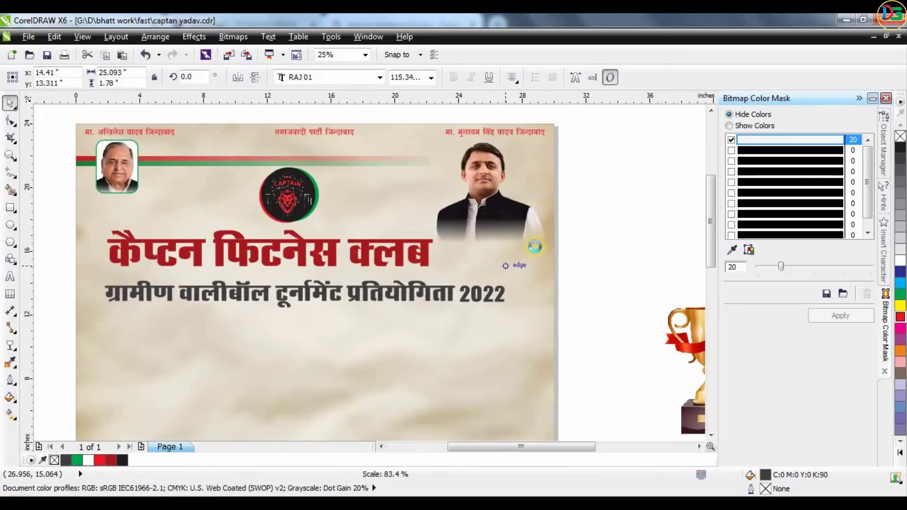
pyautogui.keyDown('shift'); pyautogui.click(542, 168); pyautogui.keyUp('shift')
pyautogui.press('c')
pyautogui.click(575, 251)
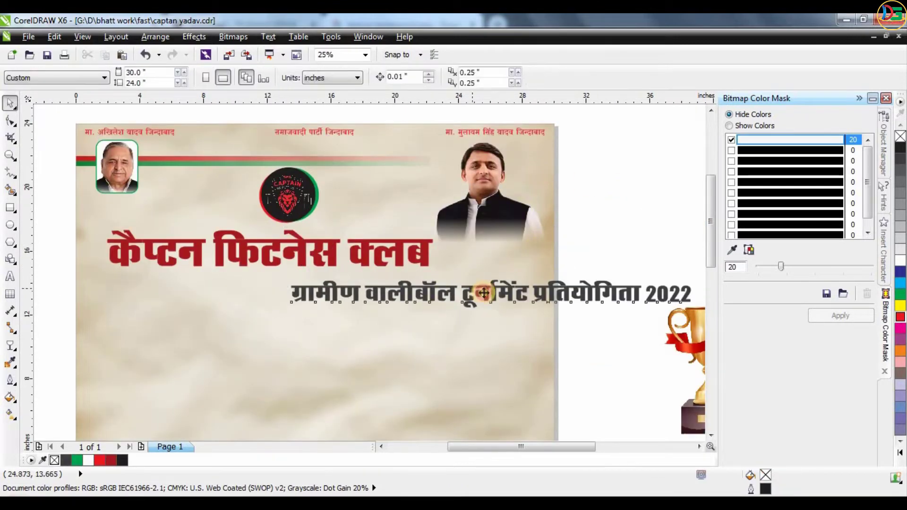
pyautogui.moveTo(484, 294); pyautogui.dragTo(288, 294)
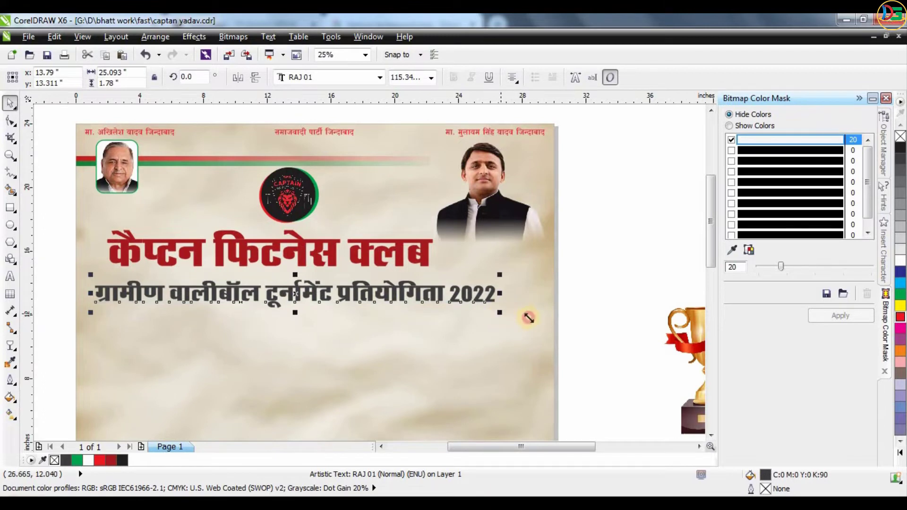
pyautogui.moveTo(529, 318); pyautogui.dragTo(543, 322)
pyautogui.click(624, 232)
# - Centre the club name horizontally on the banner's paper background
pyautogui.click(446, 166)
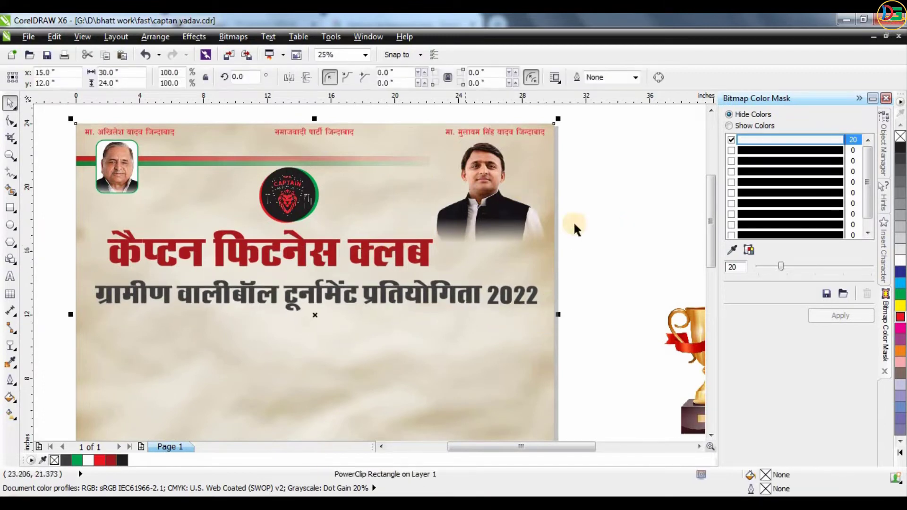
pyautogui.click(574, 228)
pyautogui.click(416, 246)
pyautogui.keyDown('shift'); pyautogui.click(457, 350); pyautogui.keyUp('shift')
pyautogui.press('c')
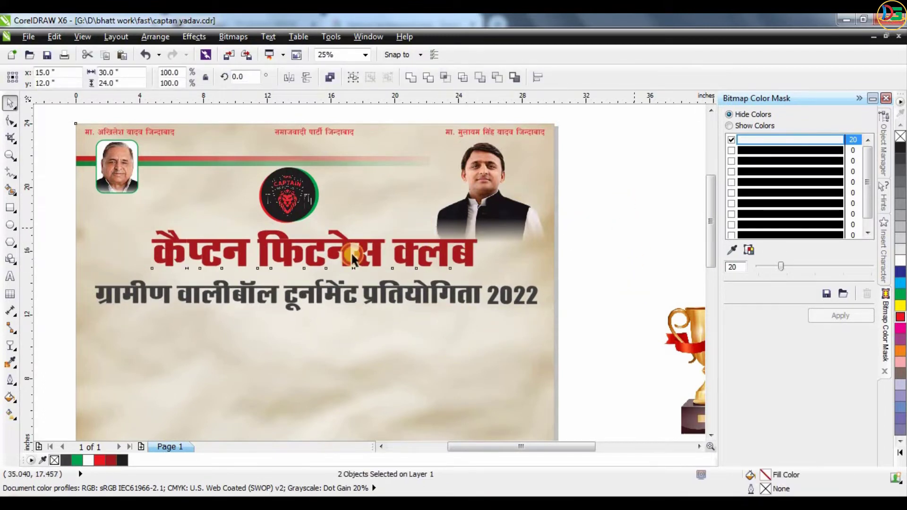
pyautogui.press('Escape')
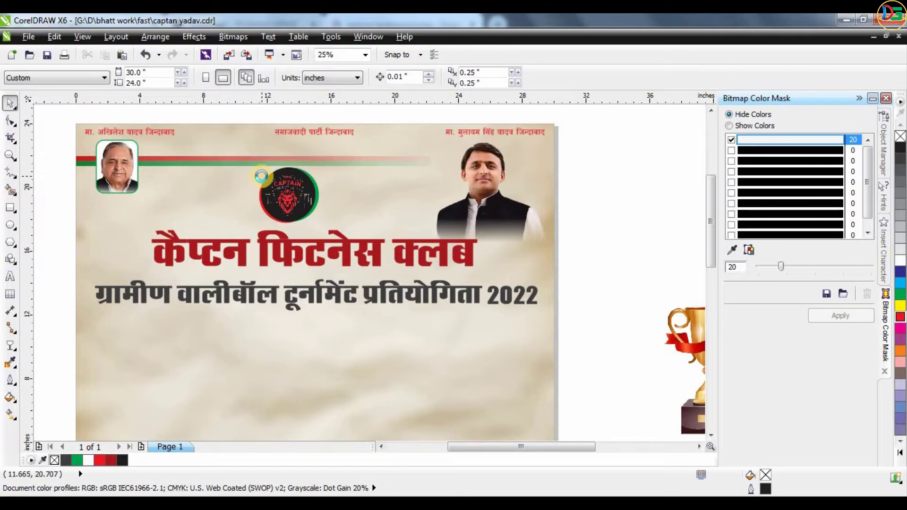
# - Group the black, green and red circles of the logo badge and centre the group horizontally on the background
pyautogui.scroll(1, 262, 176)
pyautogui.click(275, 222)
pyautogui.scroll(-1, 330, 176)
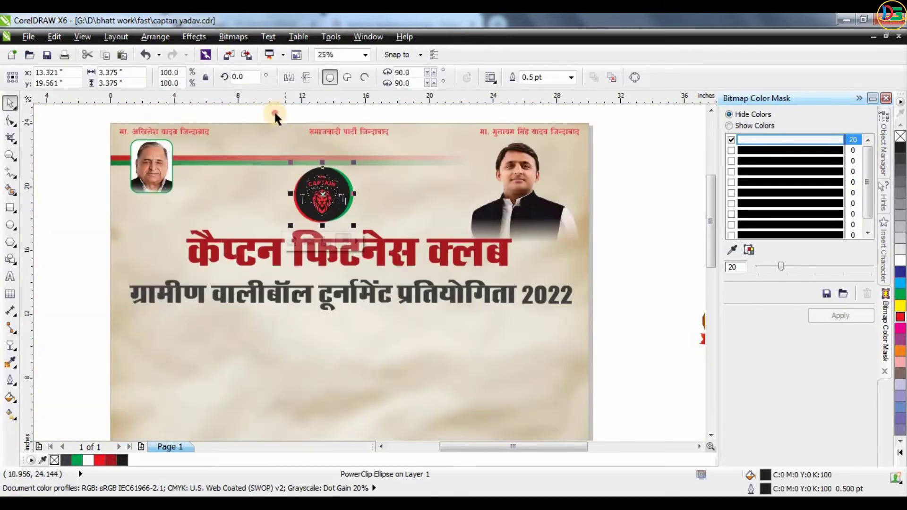
pyautogui.moveTo(265, 110); pyautogui.dragTo(368, 232)
pyautogui.keyDown('shift'); pyautogui.click(382, 132); pyautogui.keyUp('shift')
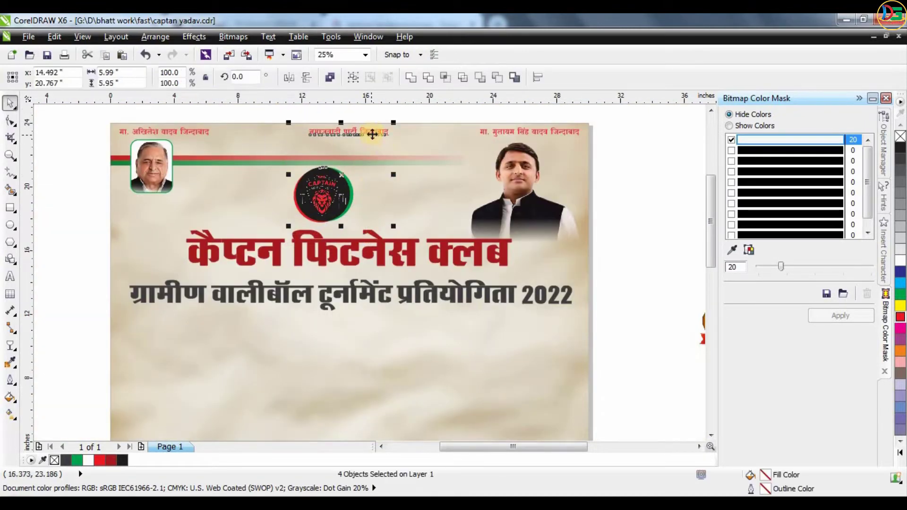
pyautogui.keyDown('shift'); pyautogui.click(373, 135); pyautogui.keyUp('shift')
pyautogui.hotkey('ctrl', 'g')
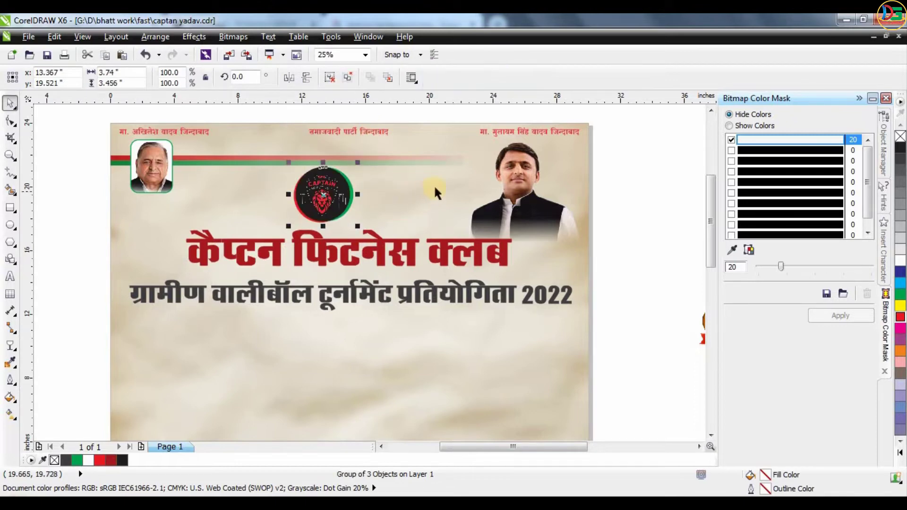
pyautogui.keyDown('shift'); pyautogui.click(436, 189); pyautogui.keyUp('shift')
pyautogui.press('c')
pyautogui.click(624, 196)
pyautogui.click(408, 307)
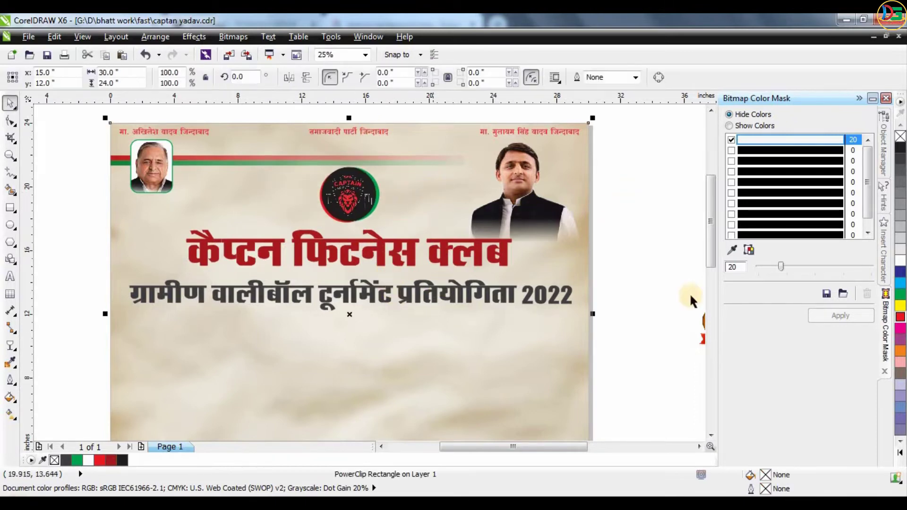
pyautogui.click(681, 260)
pyautogui.click(509, 300)
pyautogui.click(616, 254)
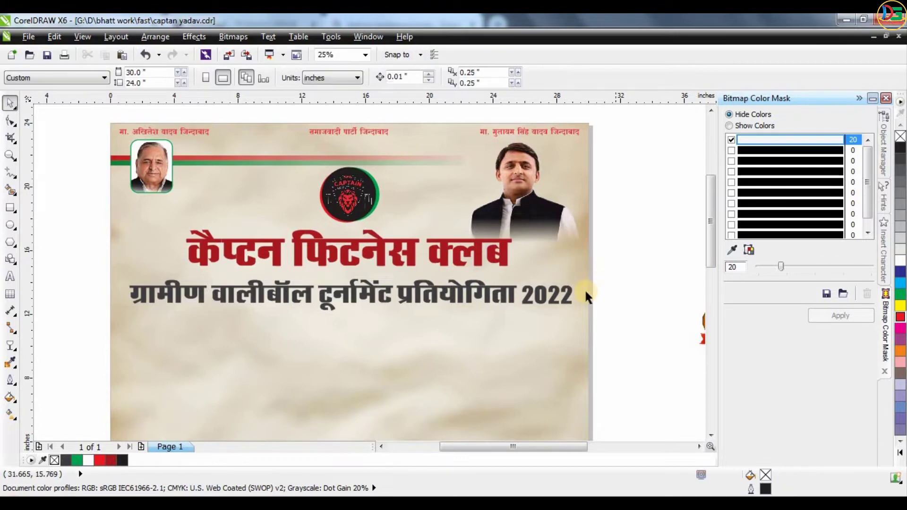
# - Stretch the tournament title to about 2.56 inches high and fill it with a dark maroon shade
pyautogui.click(568, 295)
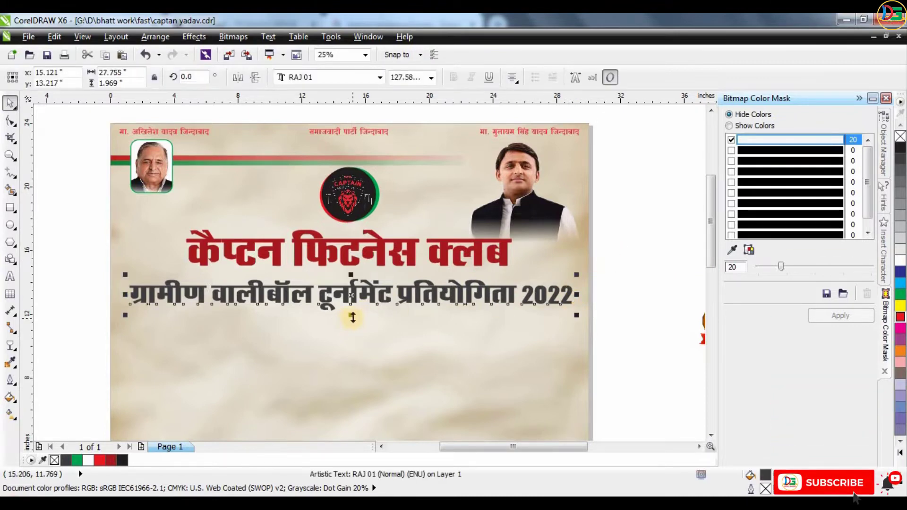
pyautogui.moveTo(348, 316)
pyautogui.mouseDown()
pyautogui.moveTo(348, 379)
pyautogui.moveTo(356, 327)
pyautogui.mouseUp()
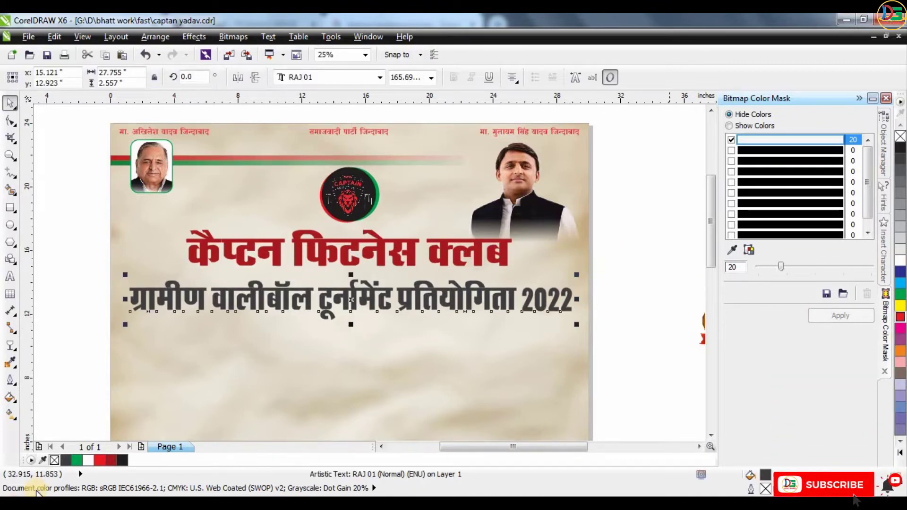
pyautogui.click(110, 460)
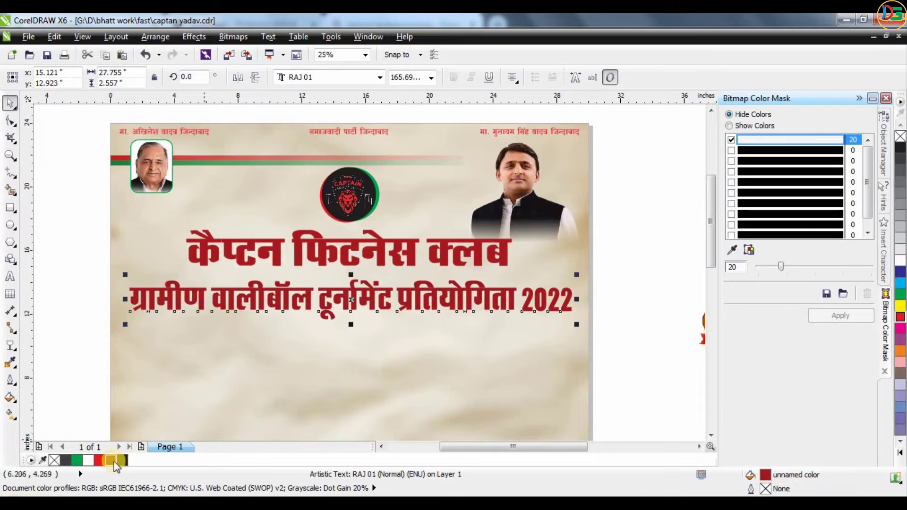
pyautogui.click(116, 460)
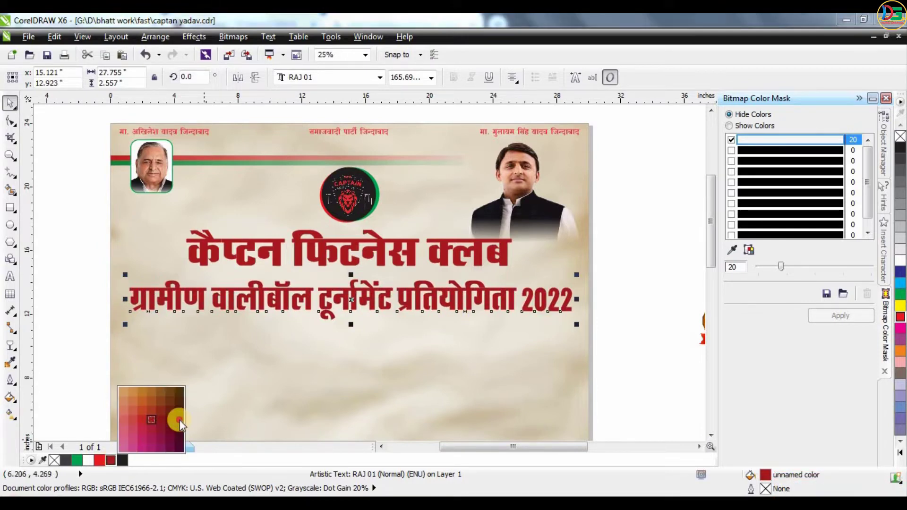
pyautogui.click(147, 418)
pyautogui.press('Escape')
# - Enlarge the tournament title slightly to about 28.05 × 2.58 inches
pyautogui.scroll(-4, 520, 245)
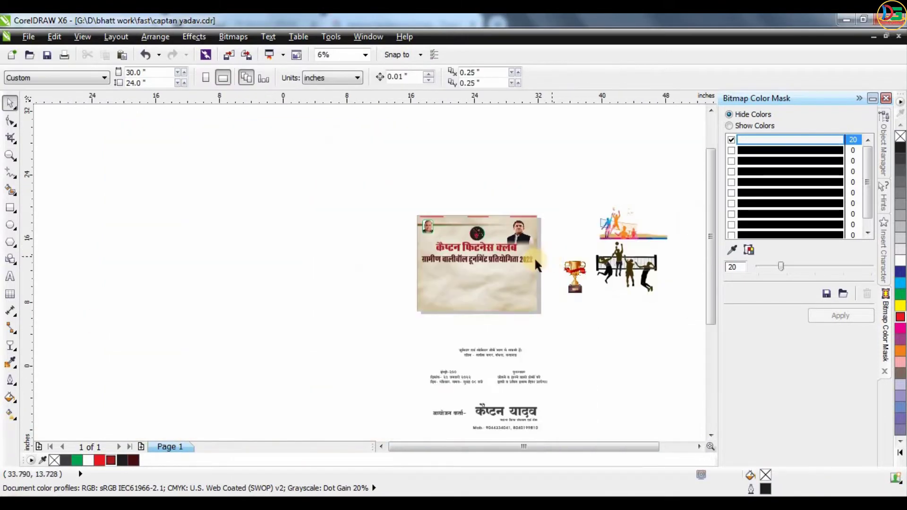
pyautogui.scroll(1, 534, 257)
pyautogui.click(449, 263)
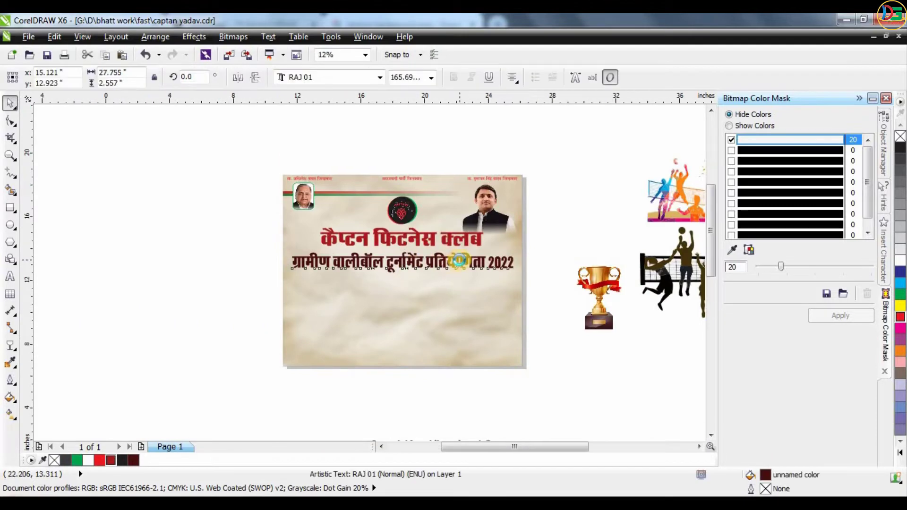
pyautogui.scroll(2, 456, 261)
pyautogui.moveTo(569, 243); pyautogui.dragTo(576, 240)
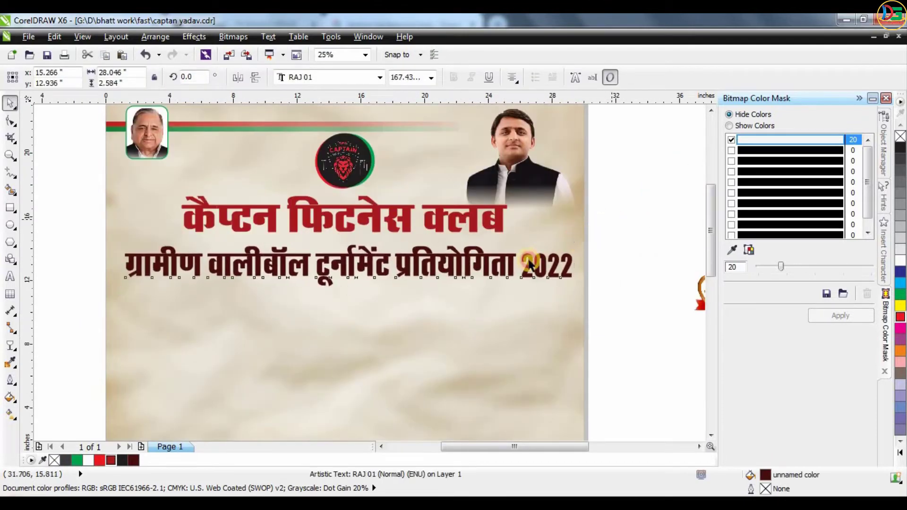
pyautogui.press('Escape')
# - Draw a rectangle about 25.75 × 1.58 inches below the tournament title and fully round its ends
pyautogui.scroll(-2, 475, 242)
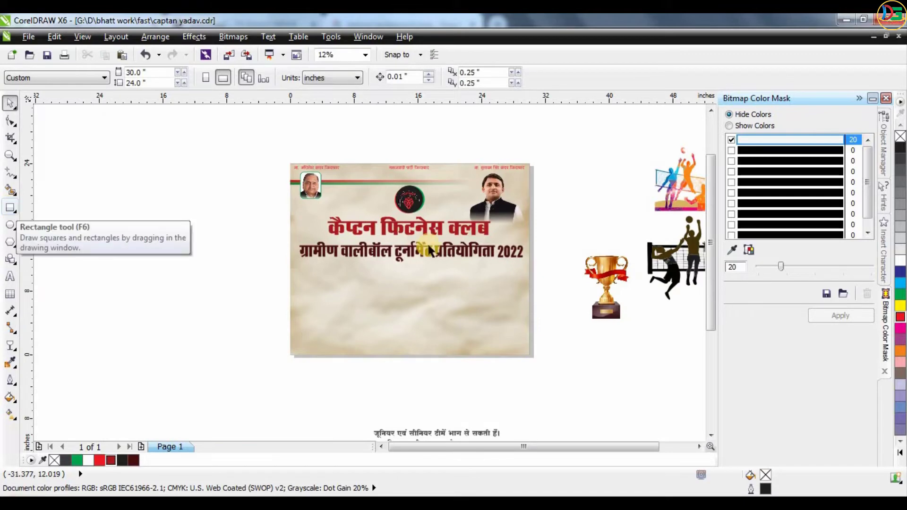
pyautogui.scroll(-1, 192, 264)
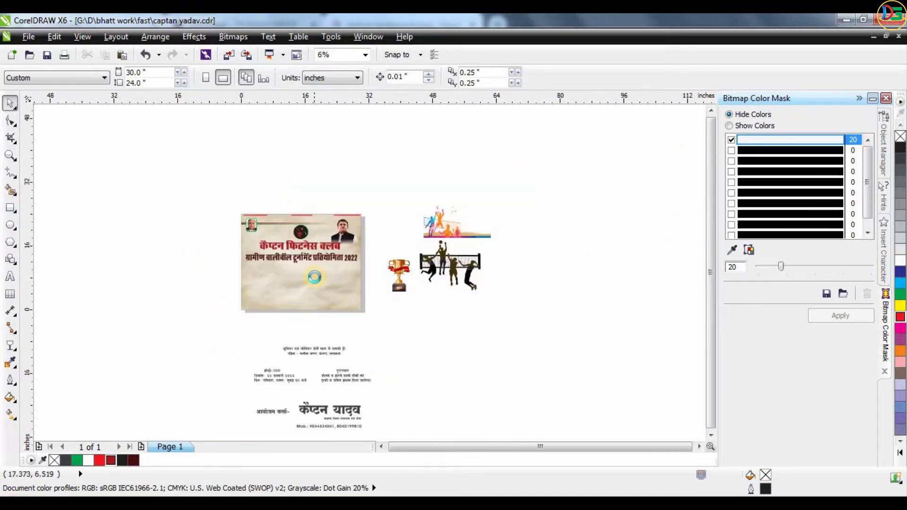
pyautogui.scroll(1, 314, 277)
pyautogui.moveTo(185, 251); pyautogui.dragTo(373, 252)
pyautogui.click(11, 120)
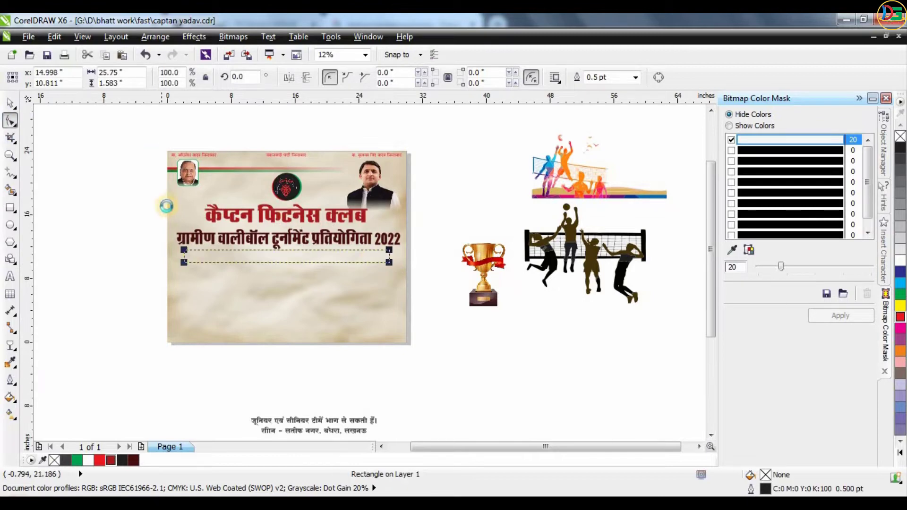
pyautogui.scroll(1, 165, 200)
# - Fill the rounded bar with a linear gradient of dark blue at both ends and cyan in the middle, and remove its outline
pyautogui.moveTo(206, 313); pyautogui.dragTo(614, 325)
pyautogui.press('g')
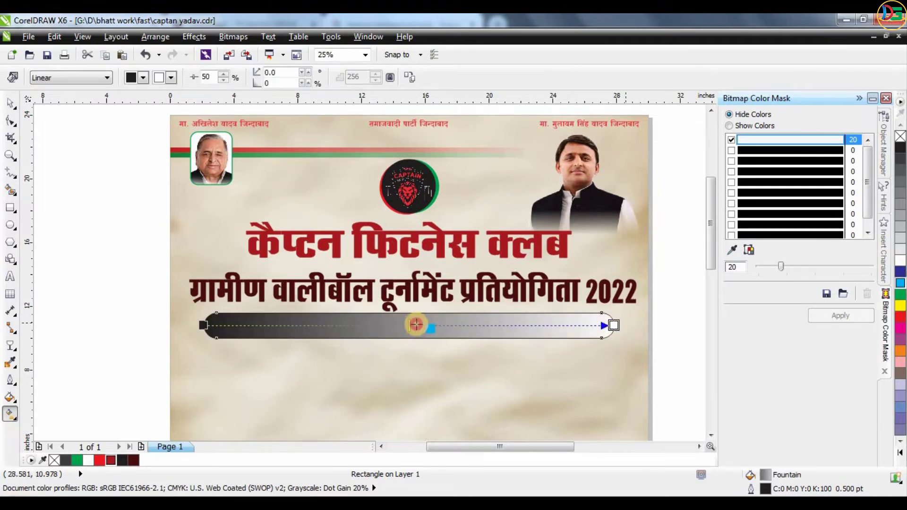
pyautogui.moveTo(415, 325); pyautogui.dragTo(413, 325)
pyautogui.moveTo(615, 331); pyautogui.dragTo(614, 326)
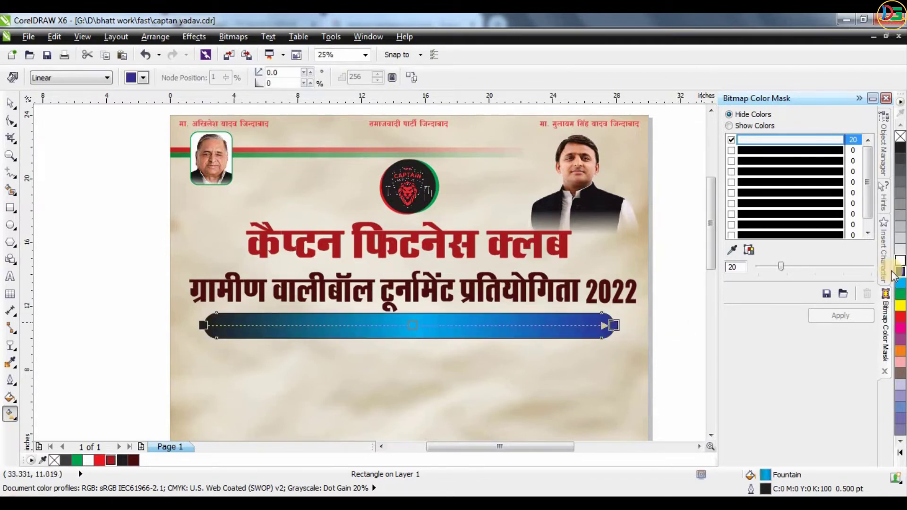
pyautogui.moveTo(203, 329); pyautogui.dragTo(203, 326)
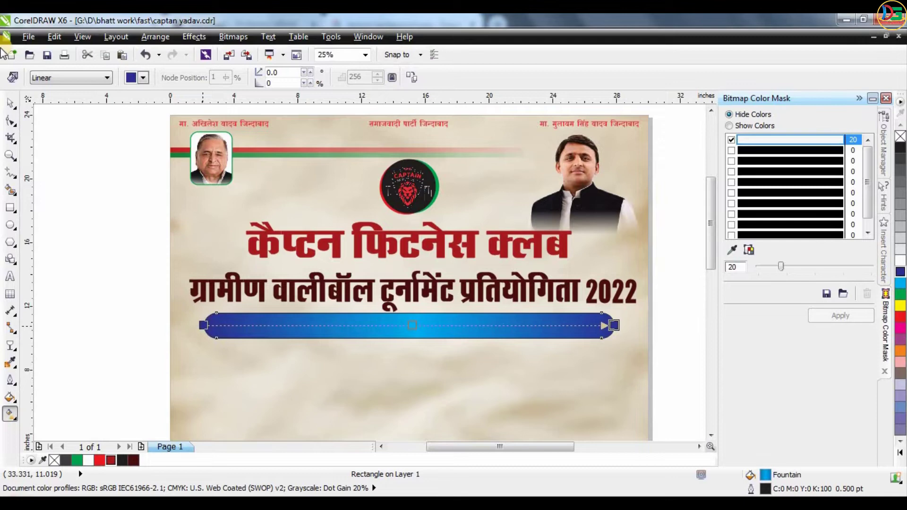
pyautogui.click(11, 102)
pyautogui.click(636, 77)
pyautogui.click(596, 88)
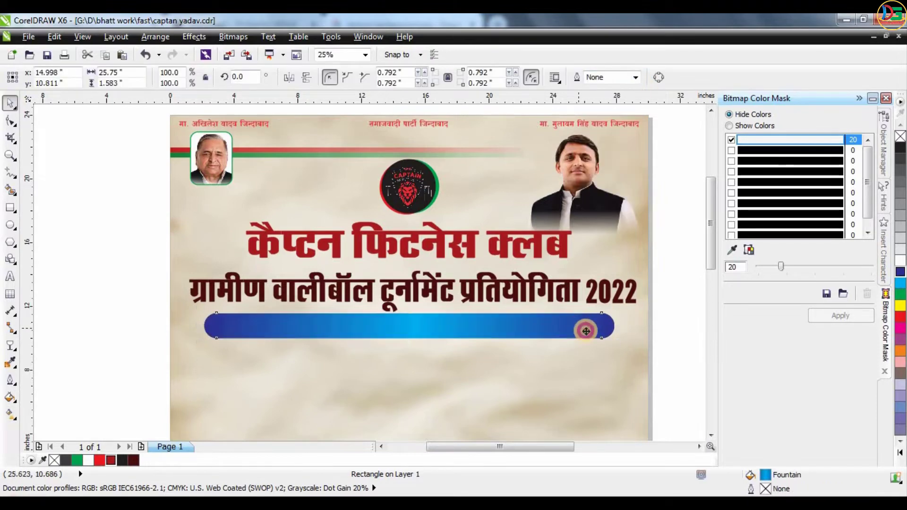
# - Place an orange copy of the rounded bar slightly offset behind the blue one and rotate it about 2.3 degrees
pyautogui.click(901, 350)
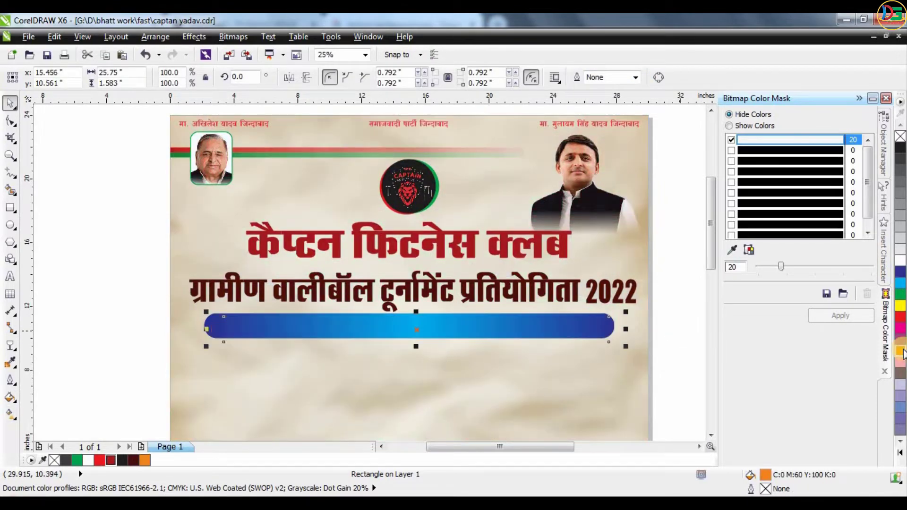
pyautogui.click(411, 334)
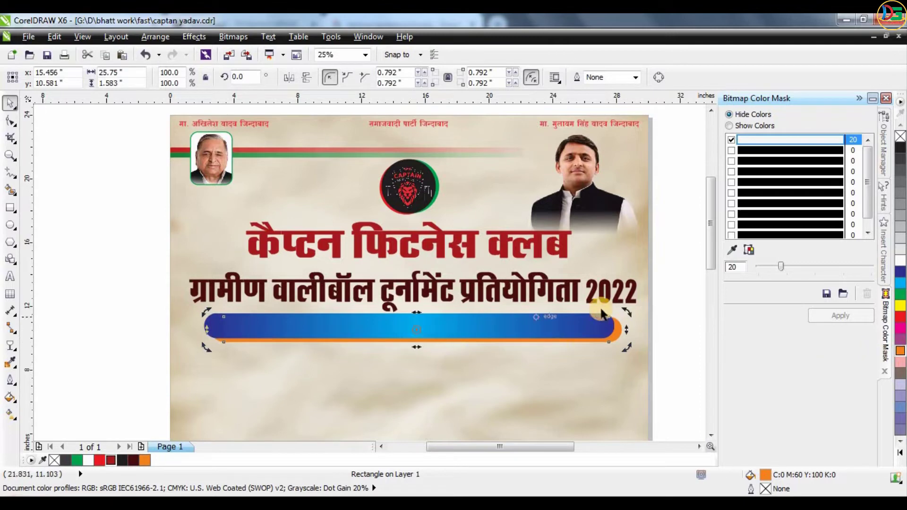
pyautogui.moveTo(625, 301)
pyautogui.mouseDown()
pyautogui.moveTo(657, 292)
pyautogui.moveTo(633, 314)
pyautogui.mouseUp()
pyautogui.hotkey('ctrl', 'z')
pyautogui.click(679, 278)
pyautogui.doubleClick(618, 330)
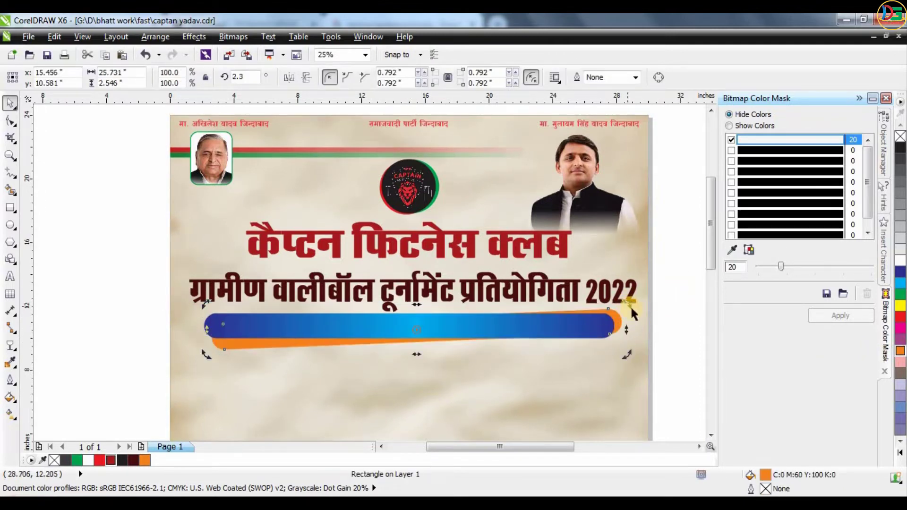
pyautogui.press('Left')
pyautogui.click(654, 303)
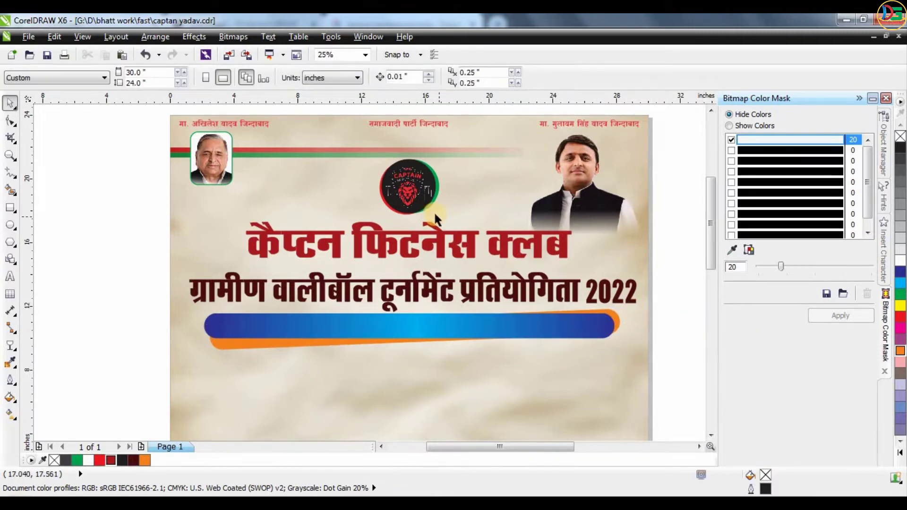
# - Move the block of remaining event texts up to the lower edge of the banner
pyautogui.scroll(-1, 453, 257)
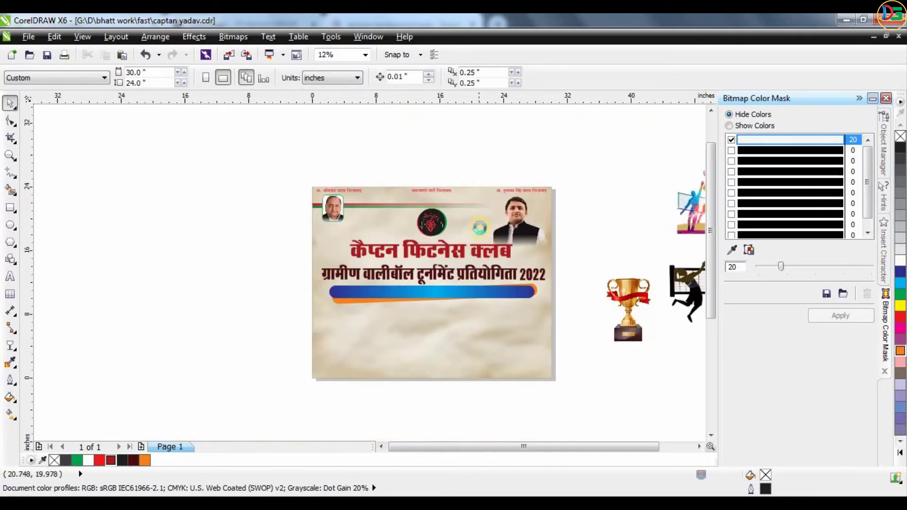
pyautogui.scroll(-1, 361, 364)
pyautogui.moveTo(561, 459); pyautogui.dragTo(565, 410)
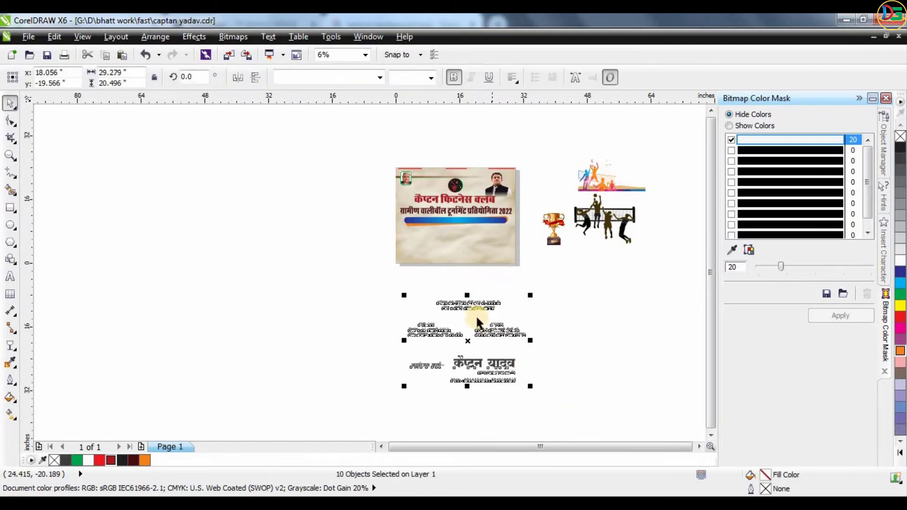
pyautogui.moveTo(469, 308); pyautogui.dragTo(464, 270)
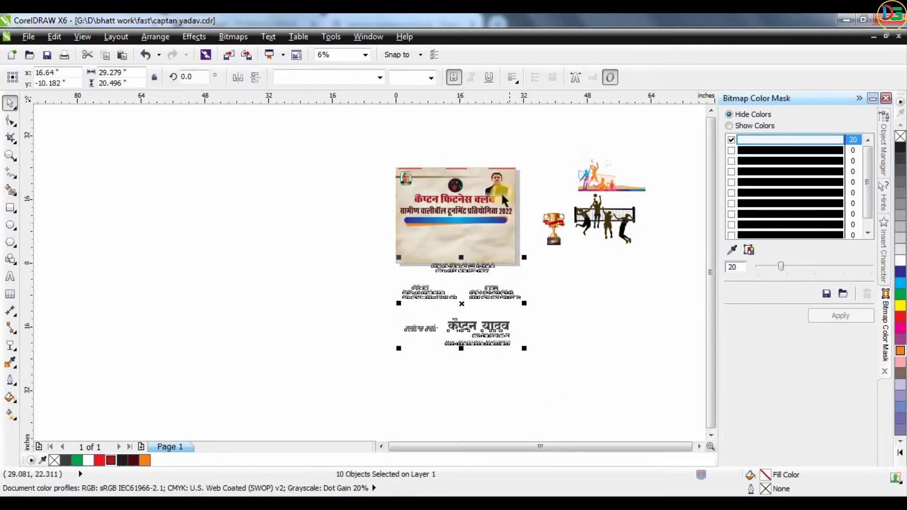
pyautogui.press('Escape')
# - Place the line "जूनियर एवं सीनियर टीमें भाग ले सकती हैं।" on the blue bar and fill it white
pyautogui.scroll(1, 500, 208)
pyautogui.moveTo(338, 321); pyautogui.dragTo(326, 233)
pyautogui.scroll(1, 286, 227)
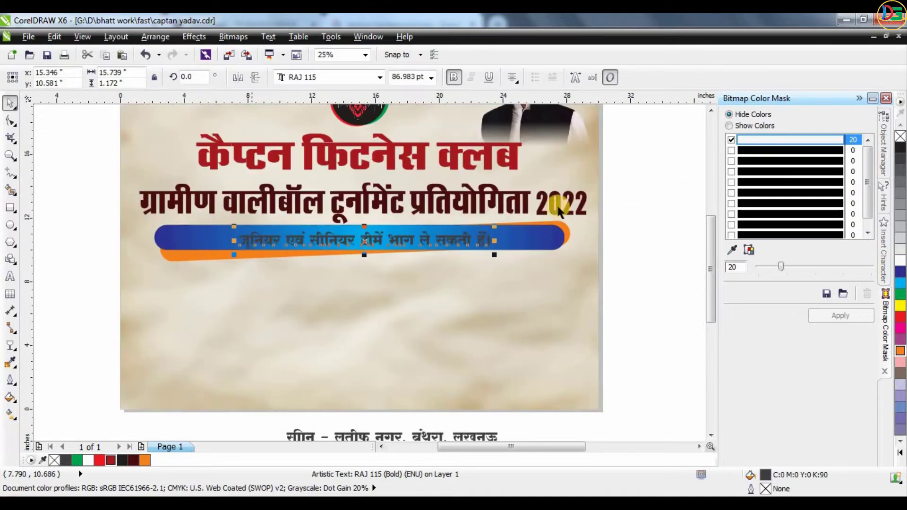
pyautogui.click(900, 260)
# - Stretch the white line on the blue bar to about 22.89 × 1.41 inches and nudge it up slightly
pyautogui.keyDown('shift'); pyautogui.click(512, 226); pyautogui.keyUp('shift')
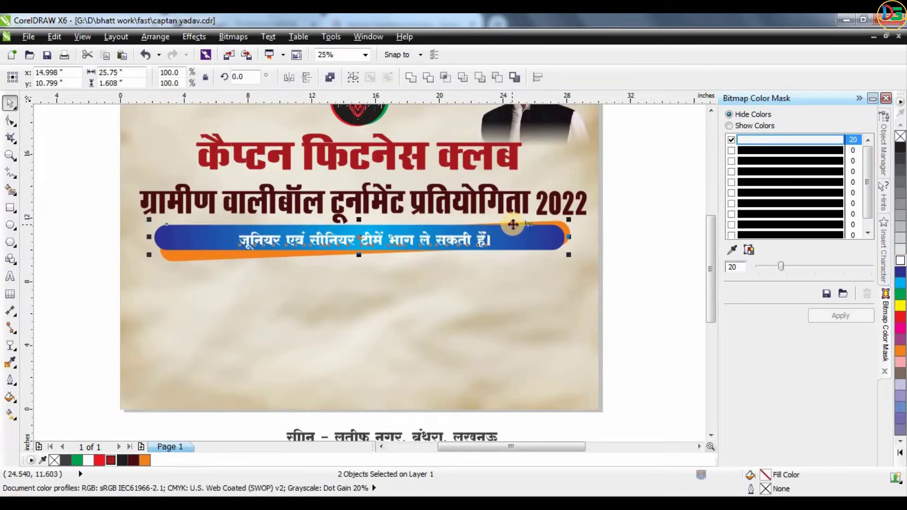
pyautogui.click(646, 217)
pyautogui.click(518, 231)
pyautogui.click(684, 209)
pyautogui.click(494, 238)
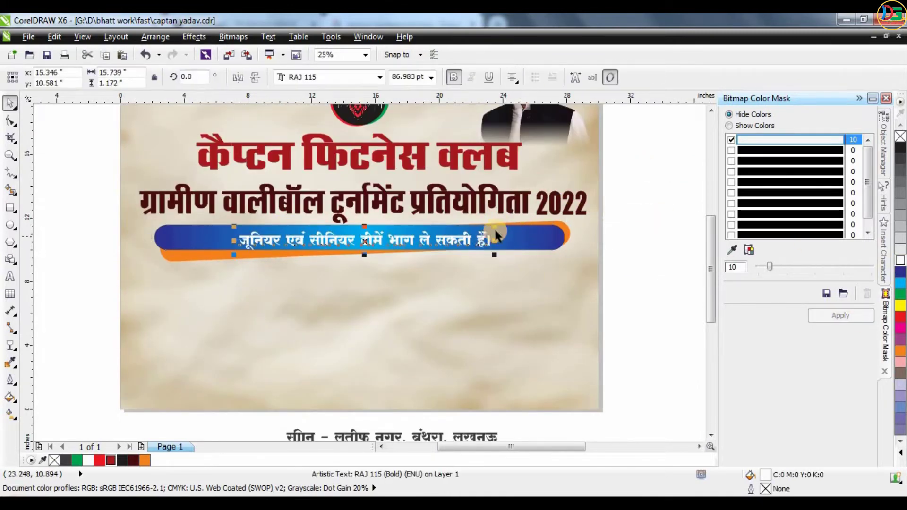
pyautogui.moveTo(503, 227); pyautogui.dragTo(560, 241)
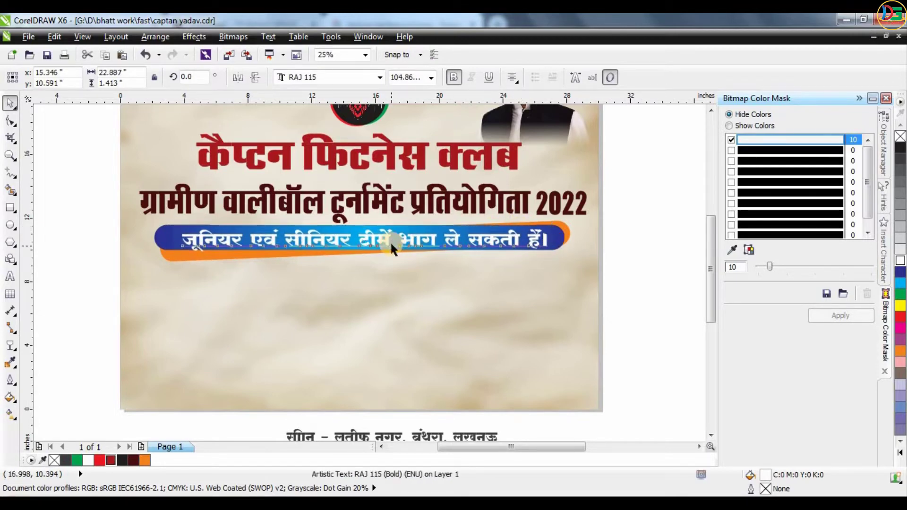
pyautogui.press('Up')
pyautogui.click(646, 271)
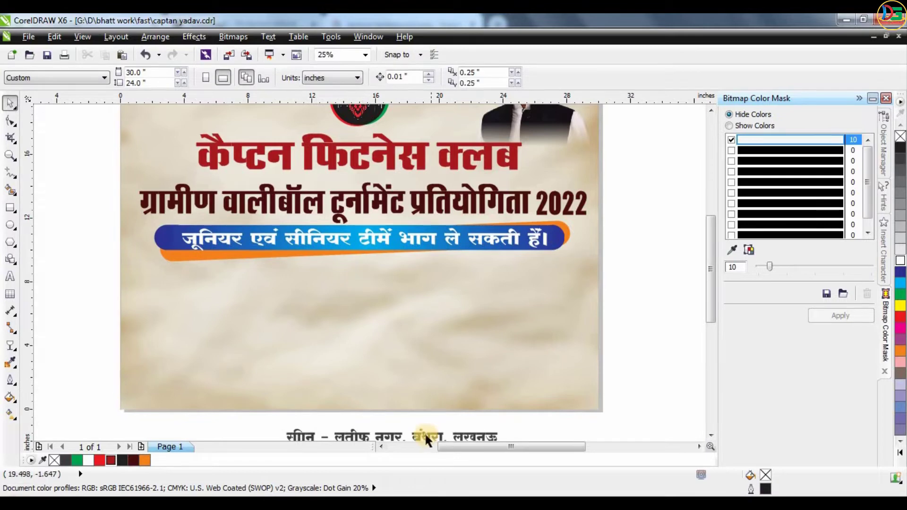
# - Move the venue address line onto the banner just below the blue bar
pyautogui.moveTo(443, 433); pyautogui.dragTo(277, 286)
pyautogui.scroll(1, 277, 284)
# - Try to correct the venue line's opening label to "स्थान"
pyautogui.press('F8')
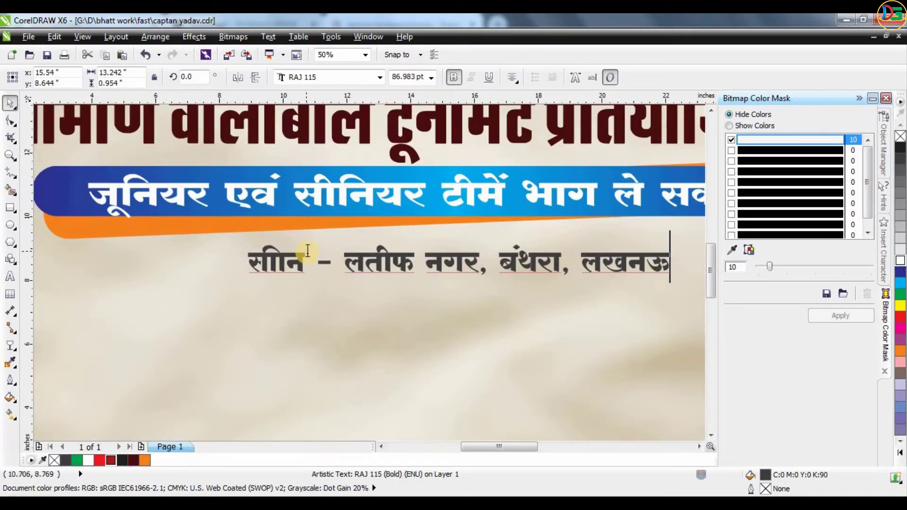
pyautogui.write('स्थान')
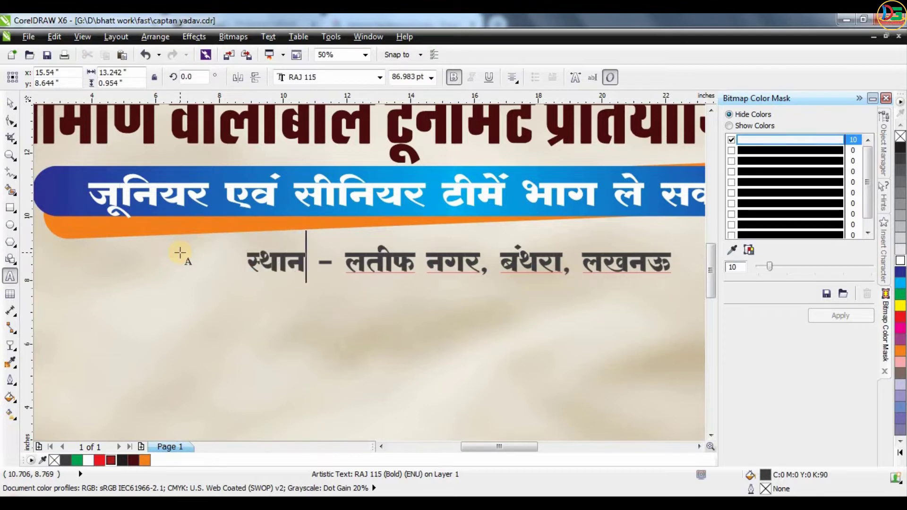
pyautogui.click(5, 108)
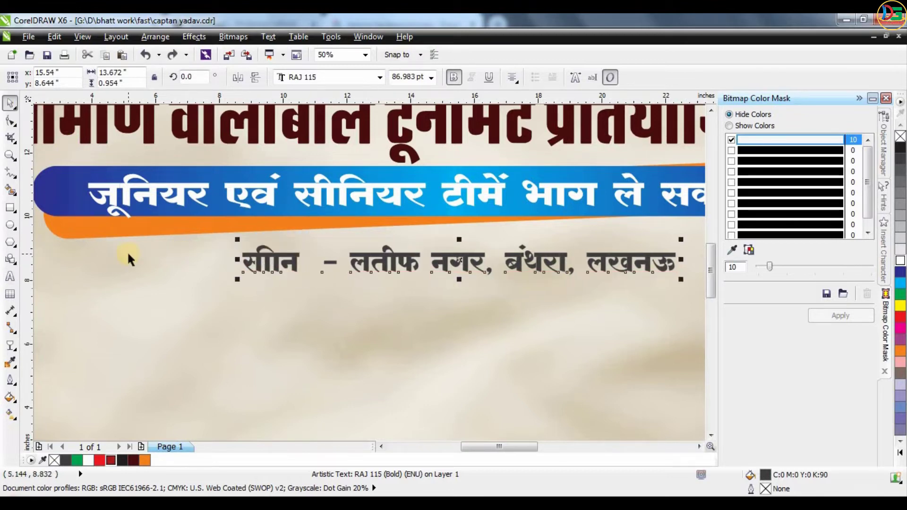
pyautogui.hotkey('ctrl', 'z')
# - Replace the venue line's opening label with "पता -"
pyautogui.press('F8')
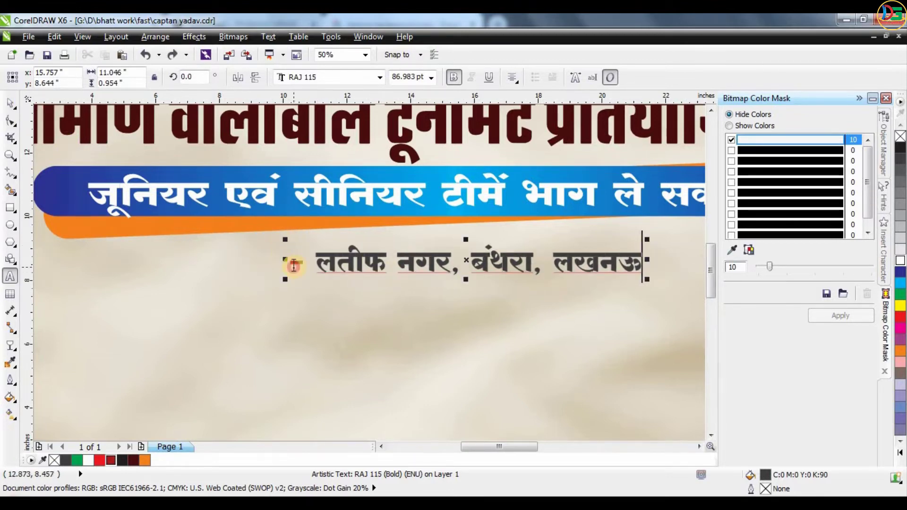
pyautogui.click(294, 266)
pyautogui.write('पता -')
pyautogui.click(7, 106)
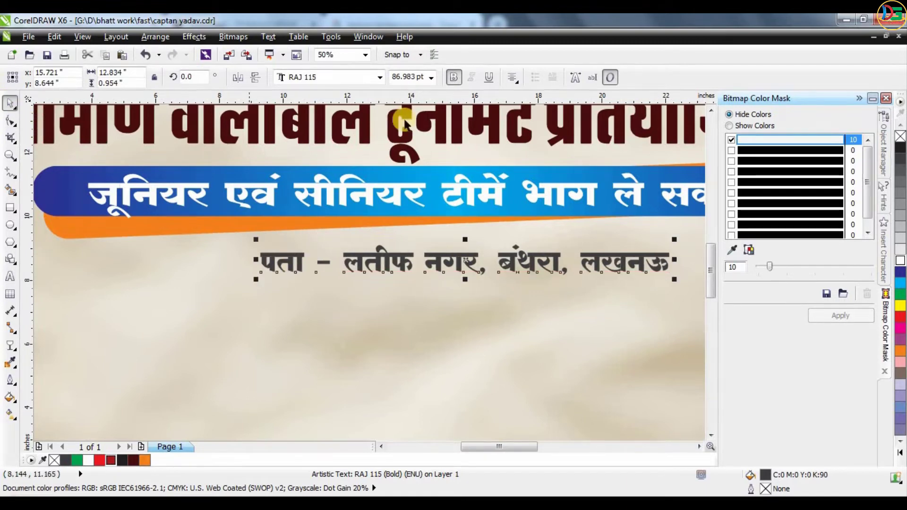
# - Remove bold from the venue line and reduce it to about 12.18 × 0.9 inches, close beneath the blue bar
pyautogui.click(453, 78)
pyautogui.scroll(-1, 421, 214)
pyautogui.moveTo(456, 244); pyautogui.dragTo(513, 234)
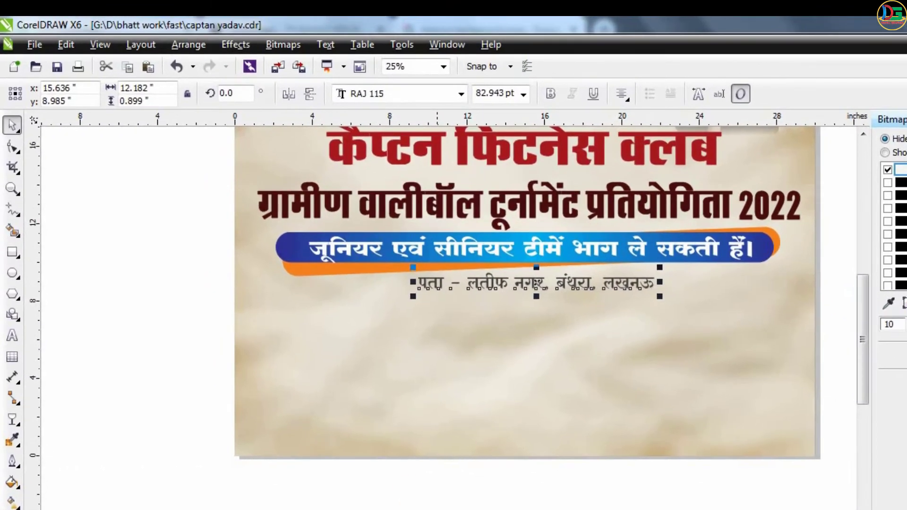
pyautogui.click(371, 375)
# - Draw an ellipse about 46.17 × 27.58 inches over the banner and smart-fill the banner area below its curve
pyautogui.scroll(-2, 450, 455)
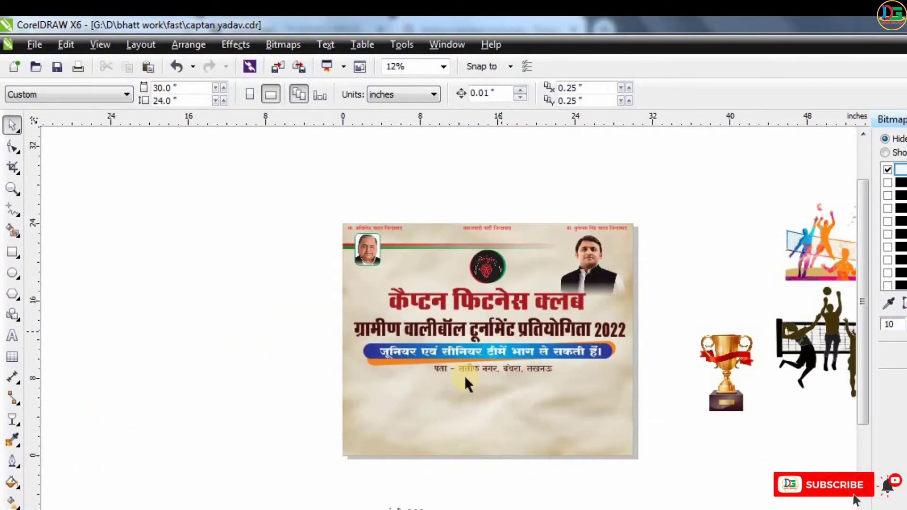
pyautogui.click(10, 256)
pyautogui.click(8, 272)
pyautogui.moveTo(268, 137); pyautogui.dragTo(719, 409)
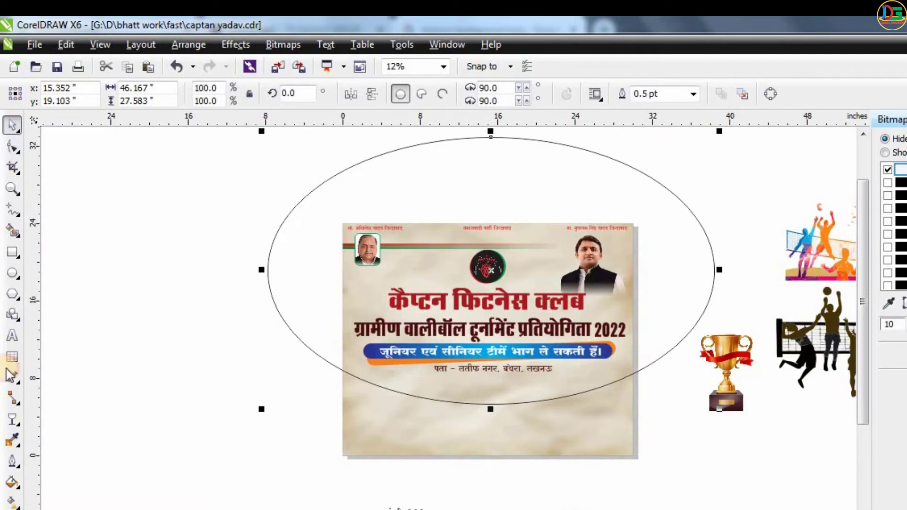
pyautogui.click(13, 229)
pyautogui.click(371, 423)
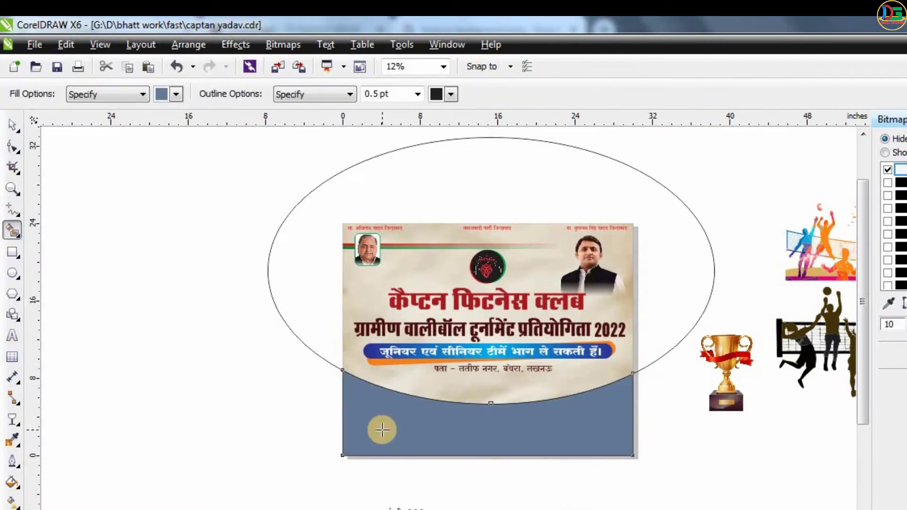
# - Delete the large construction ellipse, keeping the filled curved shape
pyautogui.click(14, 123)
pyautogui.click(311, 174)
pyautogui.click(513, 139)
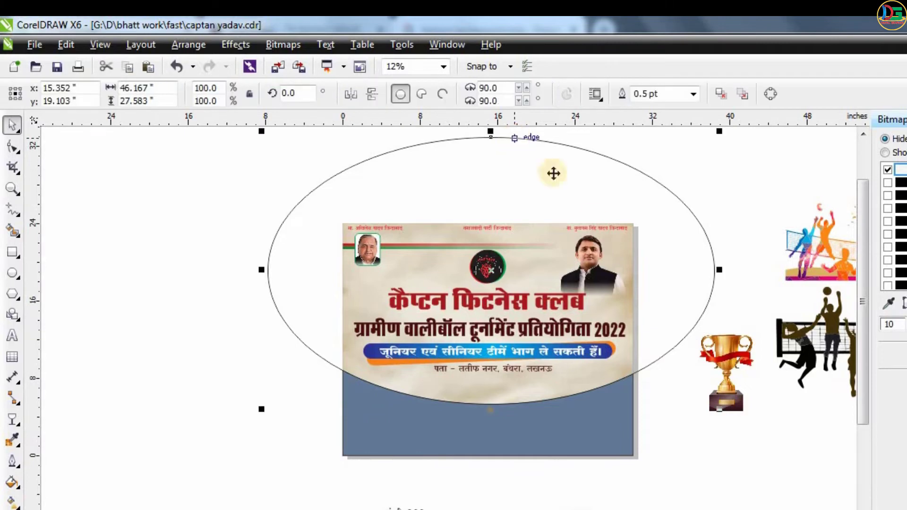
pyautogui.press('Delete')
# - Fill the curved shape along the banner's lower part with green and set its outline to none
pyautogui.click(590, 447)
pyautogui.click(906, 283)
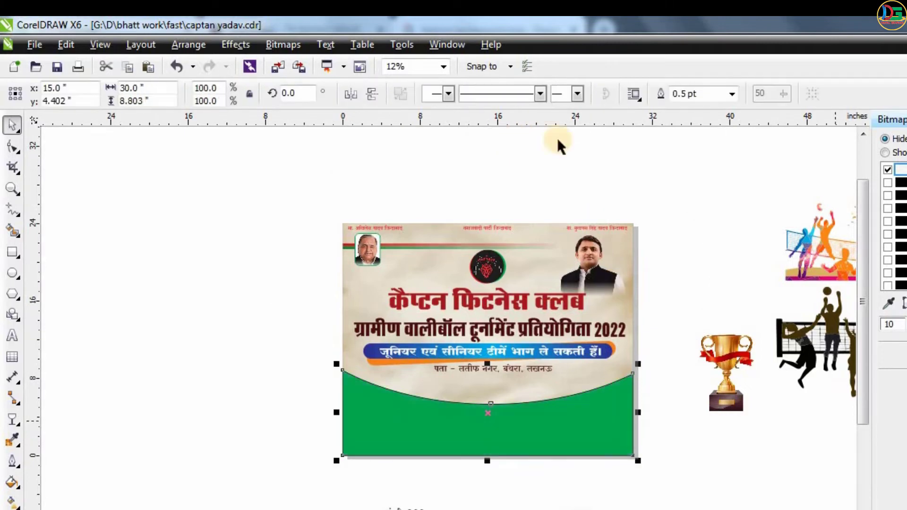
pyautogui.click(732, 97)
pyautogui.click(685, 126)
pyautogui.click(734, 92)
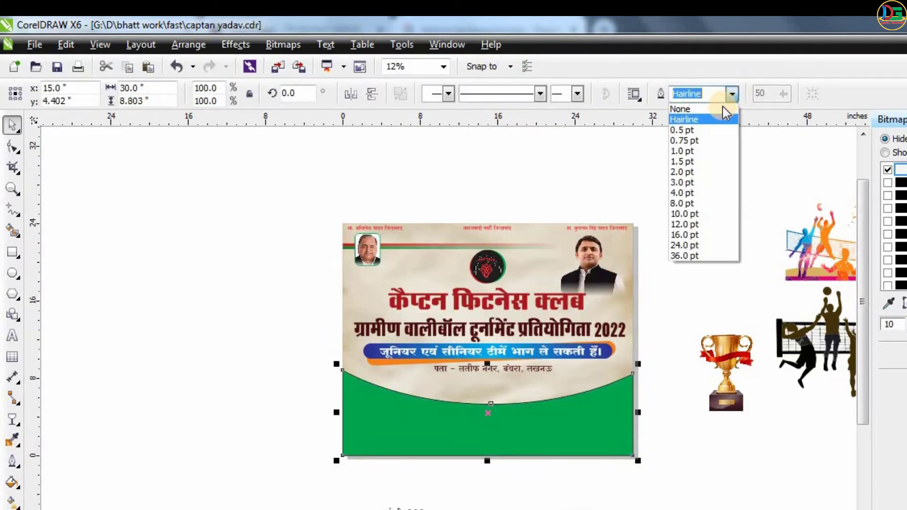
pyautogui.click(680, 114)
pyautogui.click(691, 308)
# - Tilt a slightly lowered copy of the green curved shape and fill the original behind it with dark red
pyautogui.moveTo(600, 426)
pyautogui.mouseDown()
pyautogui.moveTo(630, 442)
pyautogui.moveTo(601, 430)
pyautogui.mouseUp()
pyautogui.click(602, 429)
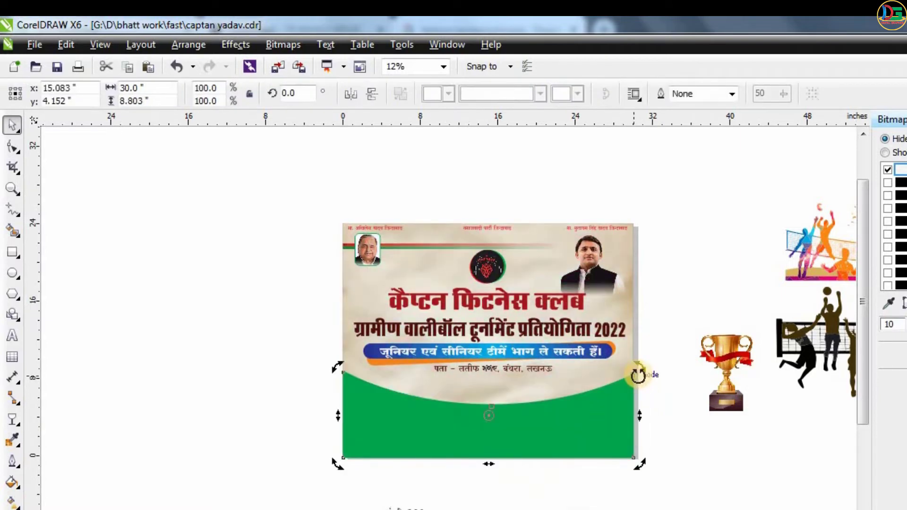
pyautogui.moveTo(477, 415)
pyautogui.mouseDown()
pyautogui.moveTo(450, 431)
pyautogui.moveTo(321, 459)
pyautogui.mouseUp()
pyautogui.moveTo(644, 369); pyautogui.dragTo(634, 381)
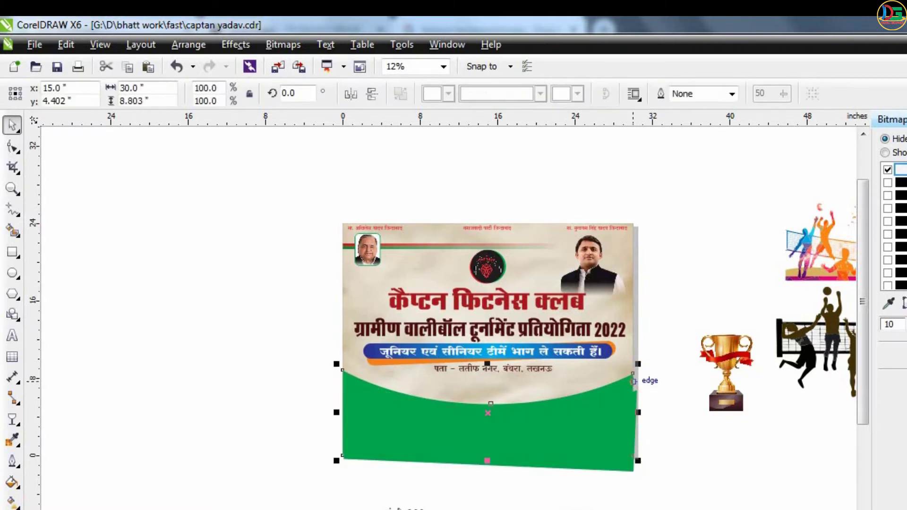
pyautogui.click(159, 446)
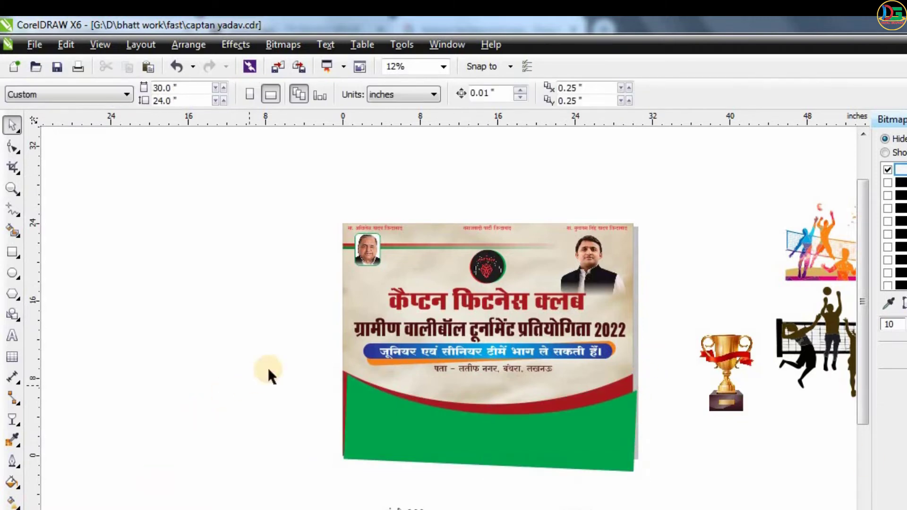
# - Widen the green and dark red curved shapes together to about 33.45 inches and PowerClip them inside the paper background
pyautogui.moveTo(276, 365); pyautogui.dragTo(662, 489)
pyautogui.moveTo(598, 437); pyautogui.dragTo(602, 443)
pyautogui.hotkey('ctrl', 'z')
pyautogui.keyDown('shift'); pyautogui.click(519, 368); pyautogui.keyUp('shift')
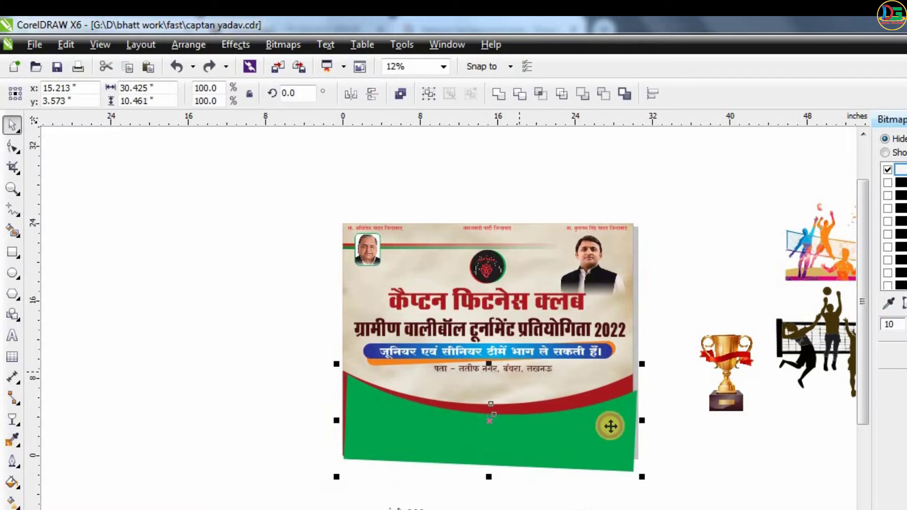
pyautogui.moveTo(642, 421); pyautogui.dragTo(648, 427)
pyautogui.rightClick(611, 428)
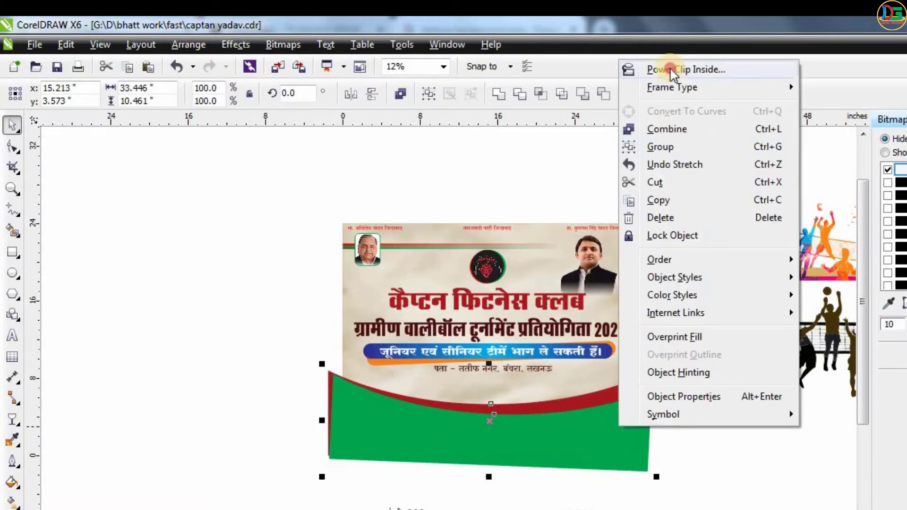
pyautogui.click(638, 69)
pyautogui.click(658, 332)
# - Place the label "आयोजन कर्ता-" on the green curved area near the banner's lower left and make it white
pyautogui.scroll(-1, 419, 386)
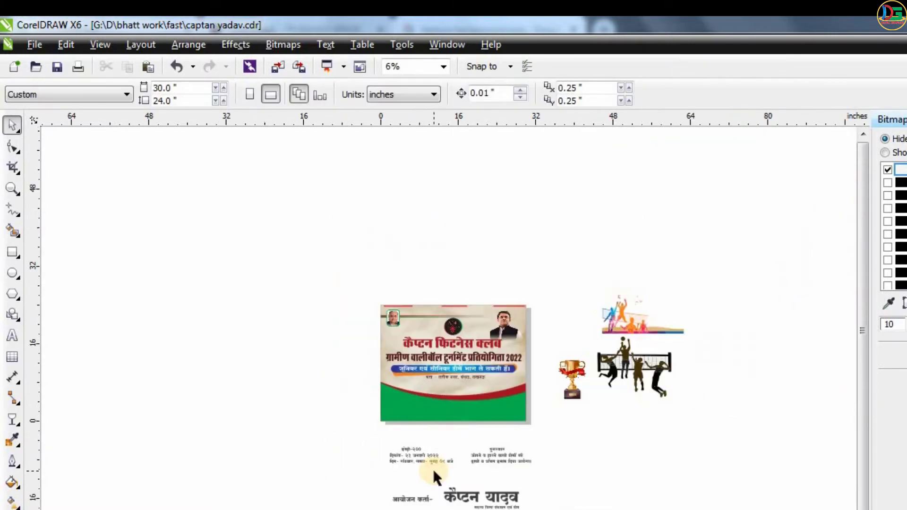
pyautogui.scroll(1, 433, 474)
pyautogui.moveTo(422, 508); pyautogui.dragTo(421, 348)
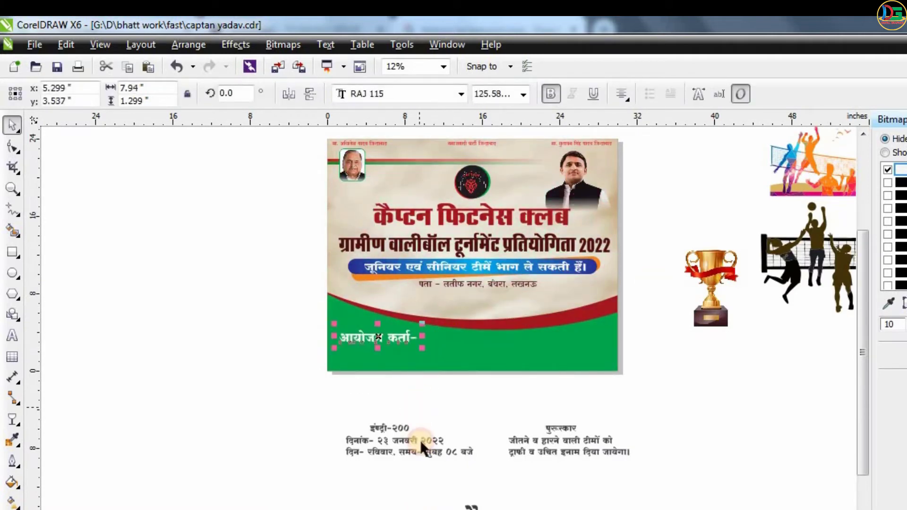
# - Place the organizer's name beside the label on the green area, enlarge it to about 14.57 × 2.58 inches and make it yellow
pyautogui.click(509, 488)
pyautogui.moveTo(514, 509); pyautogui.dragTo(663, 344)
pyautogui.scroll(1, 516, 345)
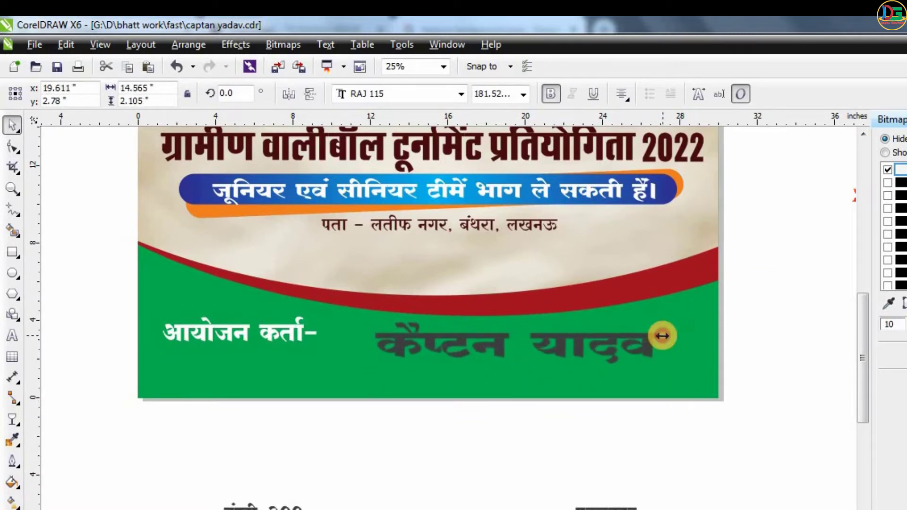
pyautogui.moveTo(520, 317); pyautogui.dragTo(511, 307)
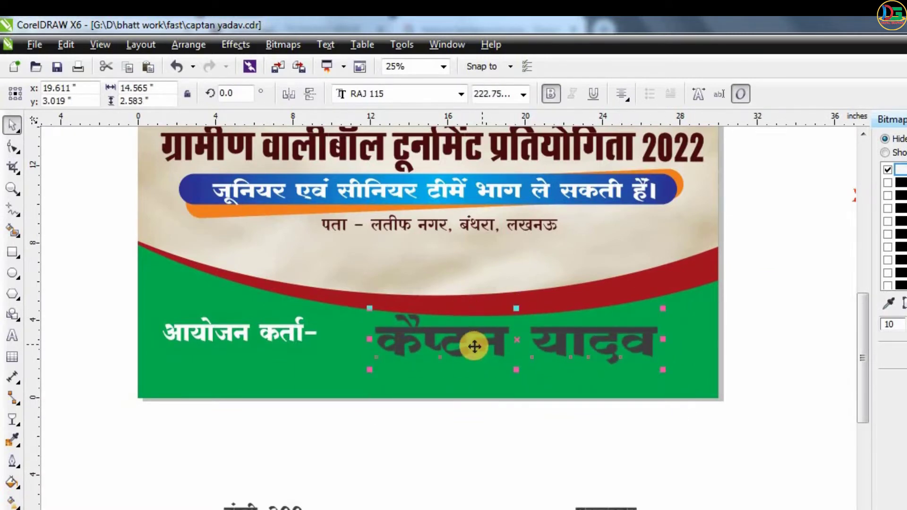
pyautogui.moveTo(470, 345); pyautogui.dragTo(419, 330)
pyautogui.click(906, 267)
pyautogui.click(906, 314)
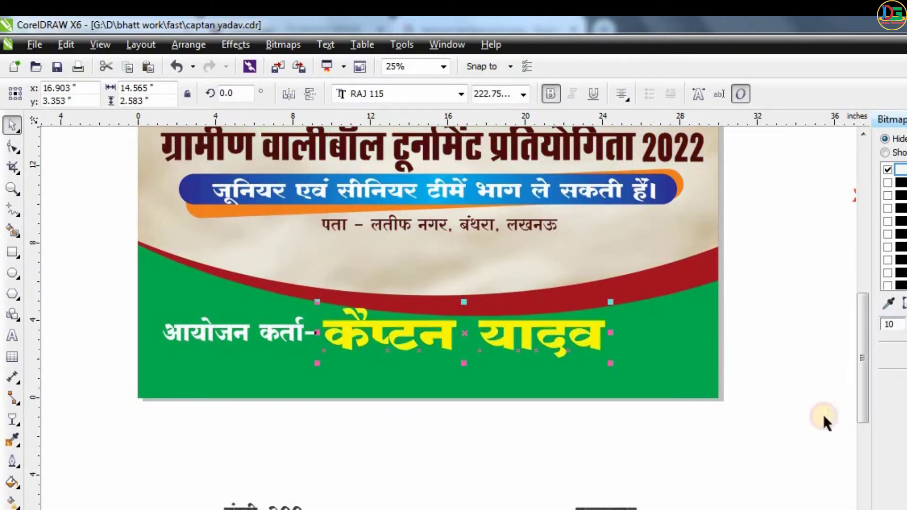
# - Place the designation line "सदस्य जिला पंचायत एवं टीम" after the organizer's name at about 5.11 × 0.73 inches and make it white
pyautogui.scroll(-1, 715, 454)
pyautogui.click(517, 459)
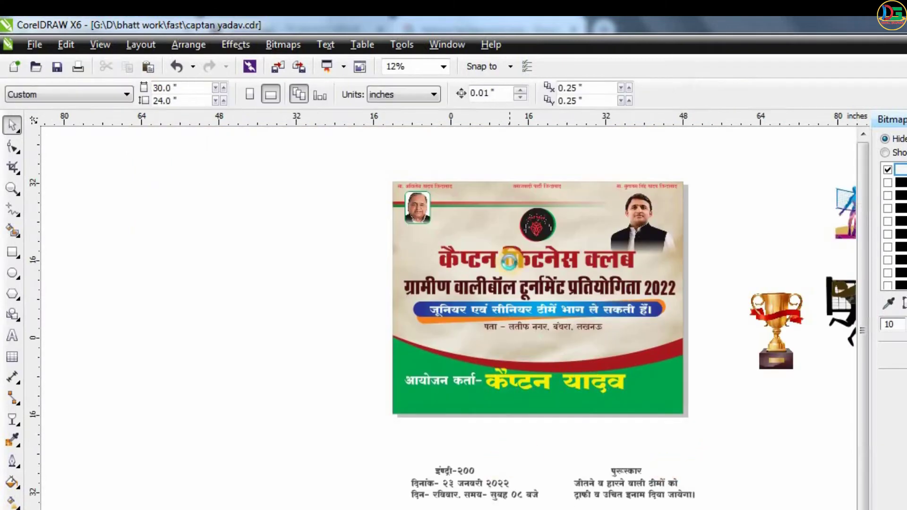
pyautogui.scroll(-1, 595, 456)
pyautogui.scroll(1, 596, 456)
pyautogui.moveTo(551, 389); pyautogui.dragTo(574, 185)
pyautogui.scroll(1, 574, 187)
pyautogui.scroll(1, 621, 179)
pyautogui.moveTo(665, 188); pyautogui.dragTo(584, 180)
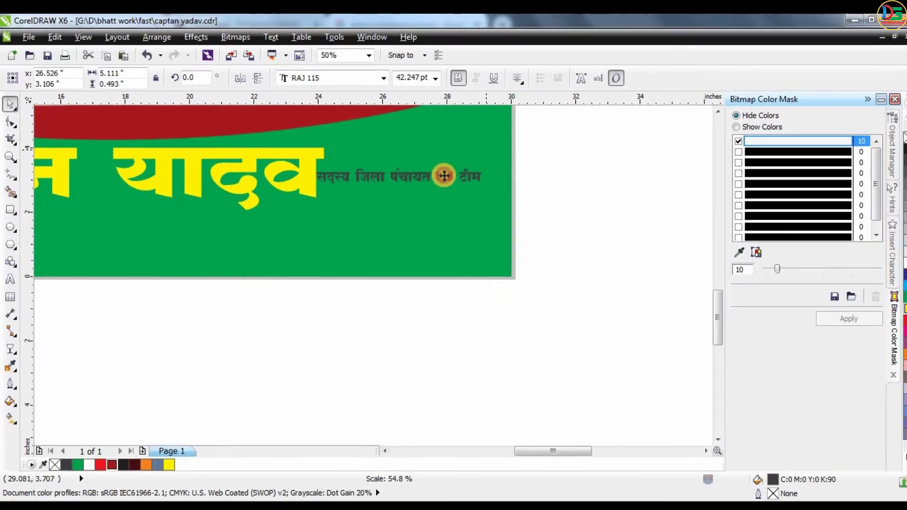
pyautogui.moveTo(445, 176); pyautogui.dragTo(409, 175)
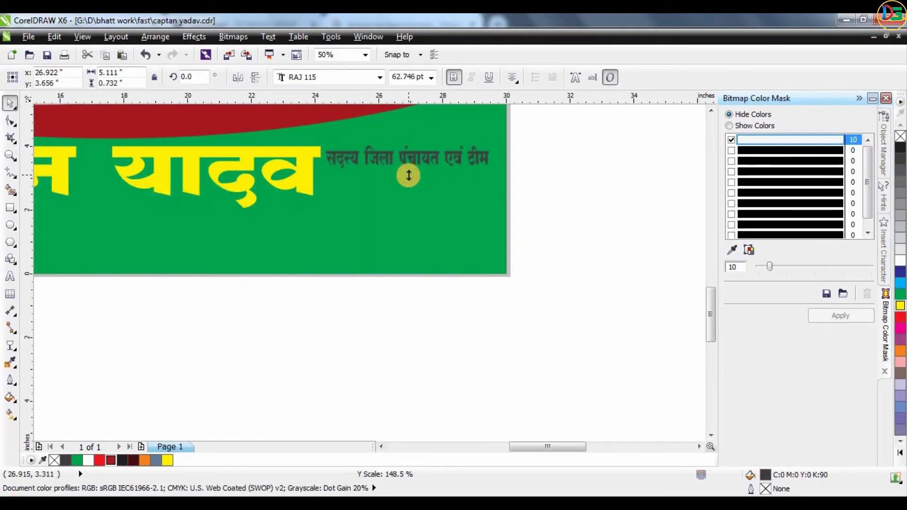
pyautogui.moveTo(491, 156); pyautogui.dragTo(495, 156)
pyautogui.click(901, 260)
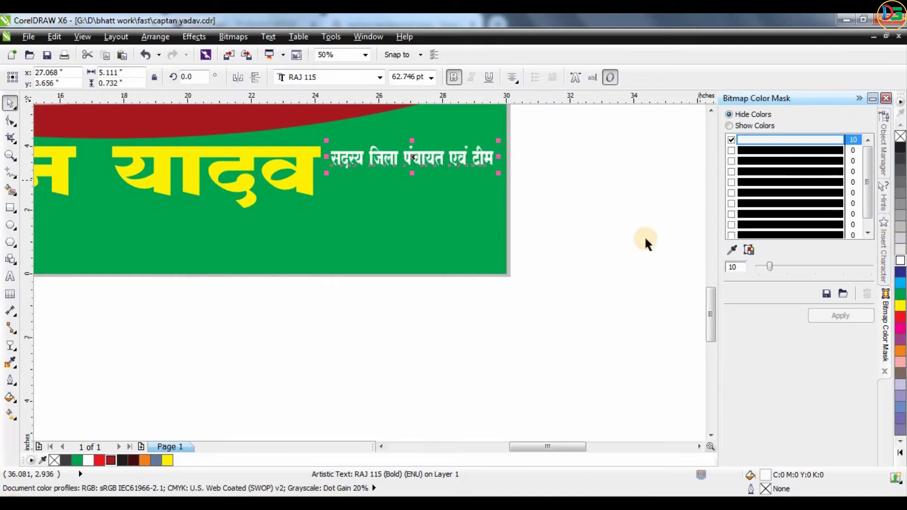
# - Move the mobile number text onto the green area and break it into two right-aligned lines, removing the comma between the numbers
pyautogui.scroll(-1, 644, 239)
pyautogui.scroll(-1, 300, 261)
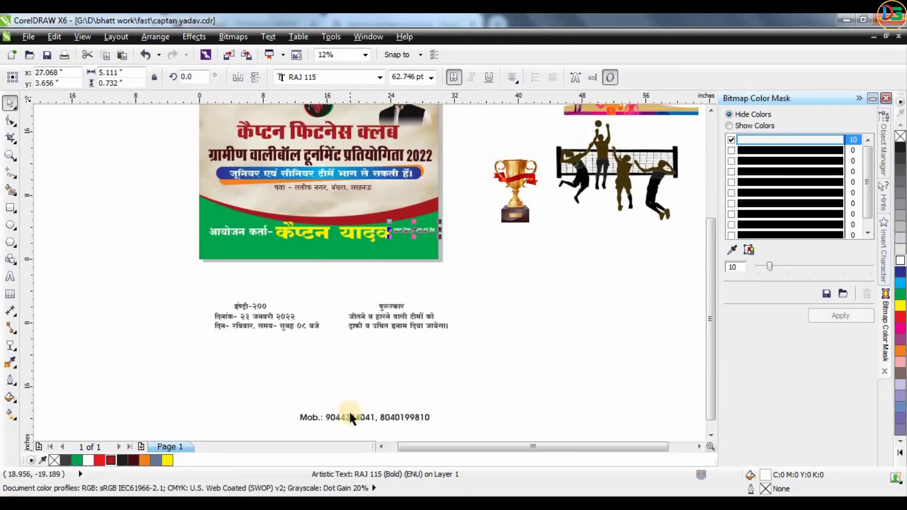
pyautogui.moveTo(387, 411); pyautogui.dragTo(401, 252)
pyautogui.scroll(1, 401, 252)
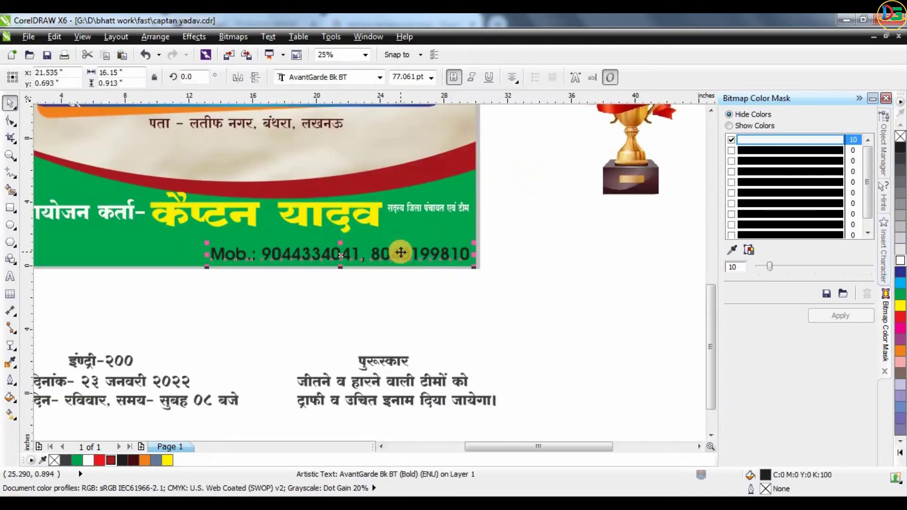
pyautogui.click(373, 253)
pyautogui.press('BackSpace')
pyautogui.press('BackSpace')
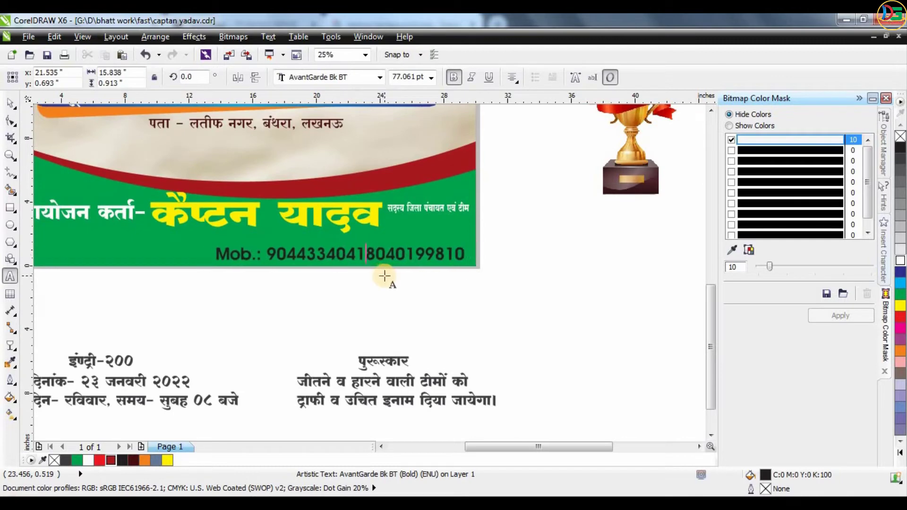
pyautogui.press('Return')
pyautogui.click(513, 77)
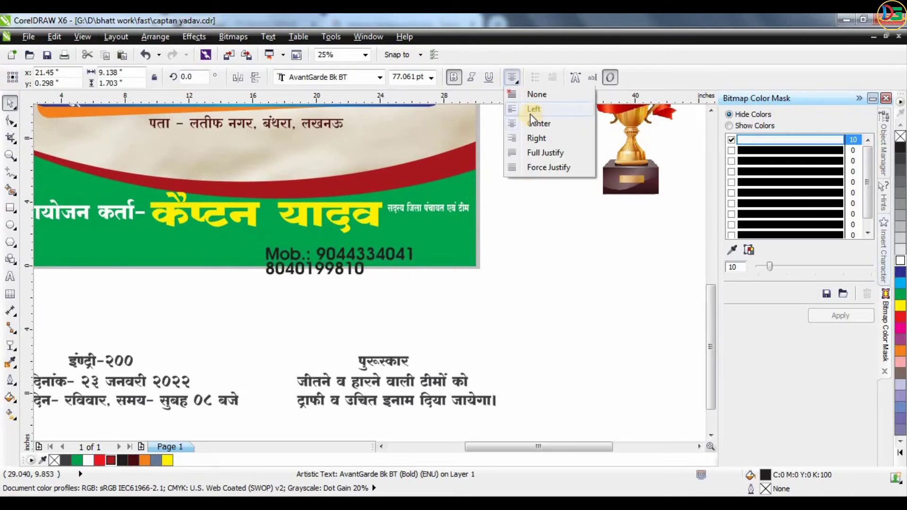
pyautogui.click(527, 141)
# - Widen the line spacing of the mobile number text and shrink it to about 6.7 inches wide below the designation line
pyautogui.click(7, 124)
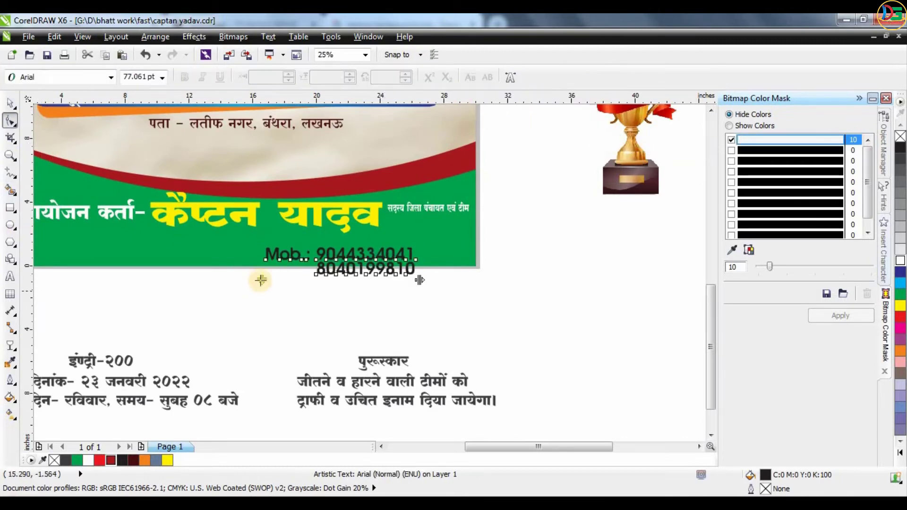
pyautogui.moveTo(260, 280); pyautogui.dragTo(283, 278)
pyautogui.click(10, 103)
pyautogui.moveTo(371, 261); pyautogui.dragTo(432, 227)
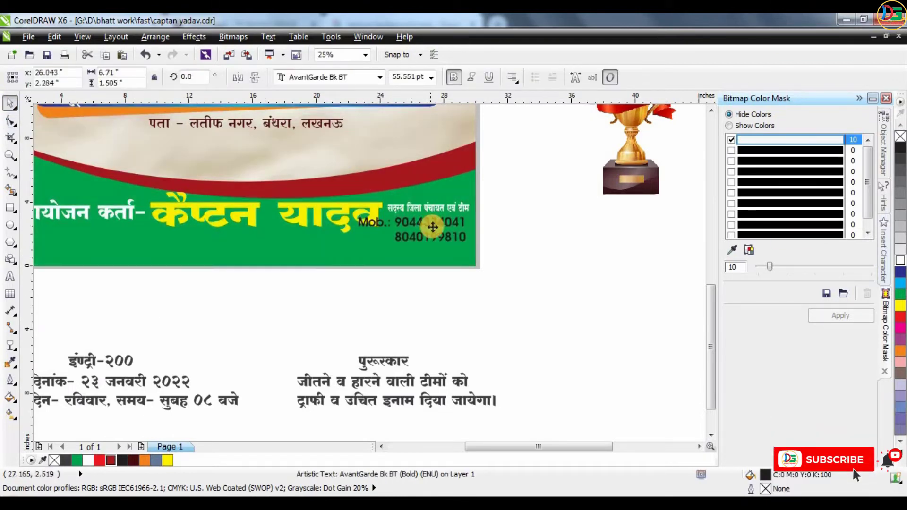
# - Make the mobile number text white, resize it to about 5 × 0.83 inches and line up its right edge with the designation line
pyautogui.scroll(1, 432, 227)
pyautogui.moveTo(279, 263); pyautogui.dragTo(335, 237)
pyautogui.click(10, 122)
pyautogui.click(12, 102)
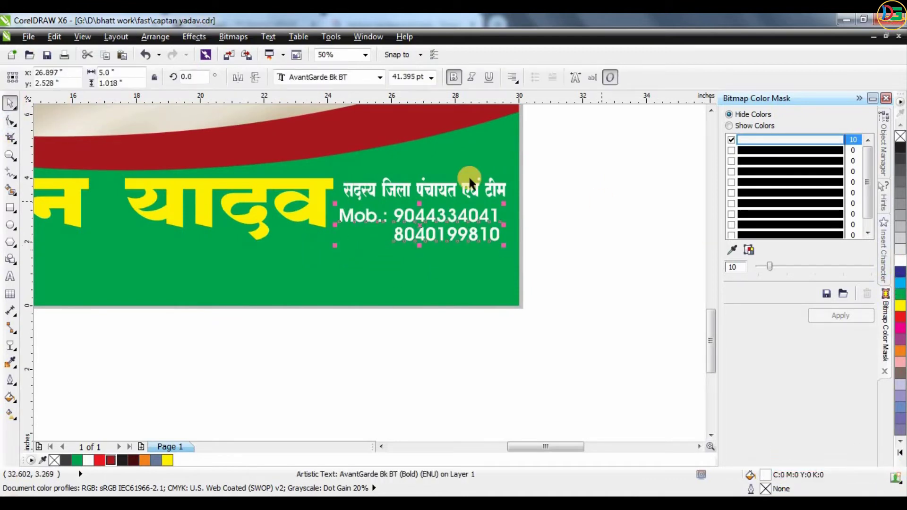
pyautogui.moveTo(422, 249); pyautogui.dragTo(422, 243)
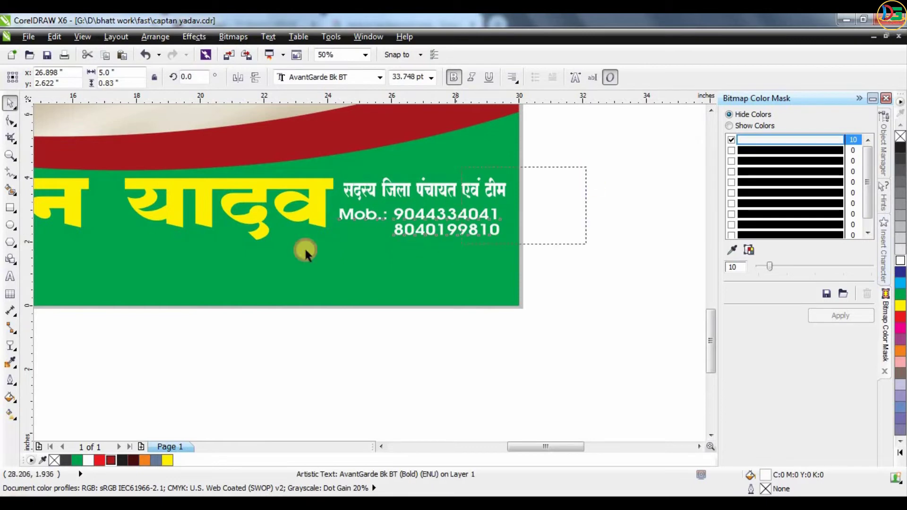
pyautogui.click(607, 182)
pyautogui.moveTo(468, 214); pyautogui.dragTo(485, 211)
# - Lower the organizer label, name, designation and mobile number text together by about 1.8 inches toward the banner's bottom edge
pyautogui.moveTo(579, 140); pyautogui.dragTo(317, 268)
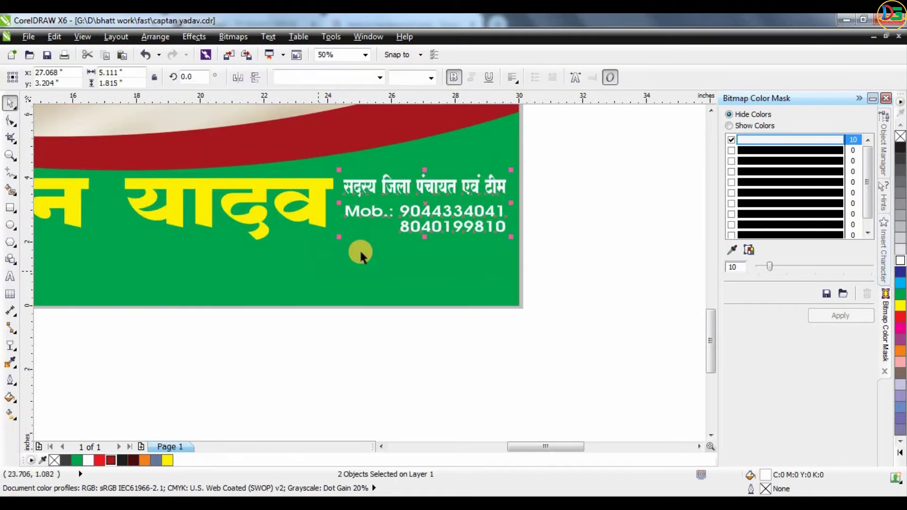
pyautogui.click(566, 200)
pyautogui.scroll(-1, 514, 253)
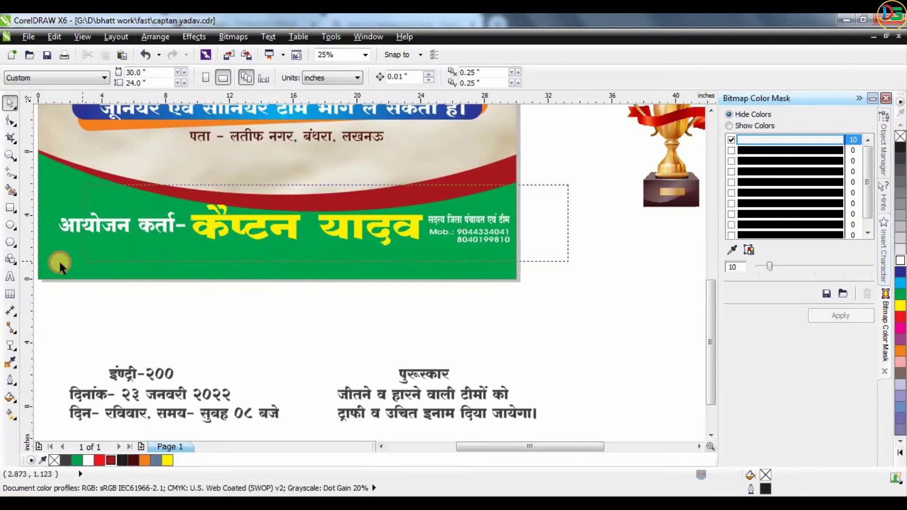
pyautogui.moveTo(60, 265); pyautogui.dragTo(105, 260)
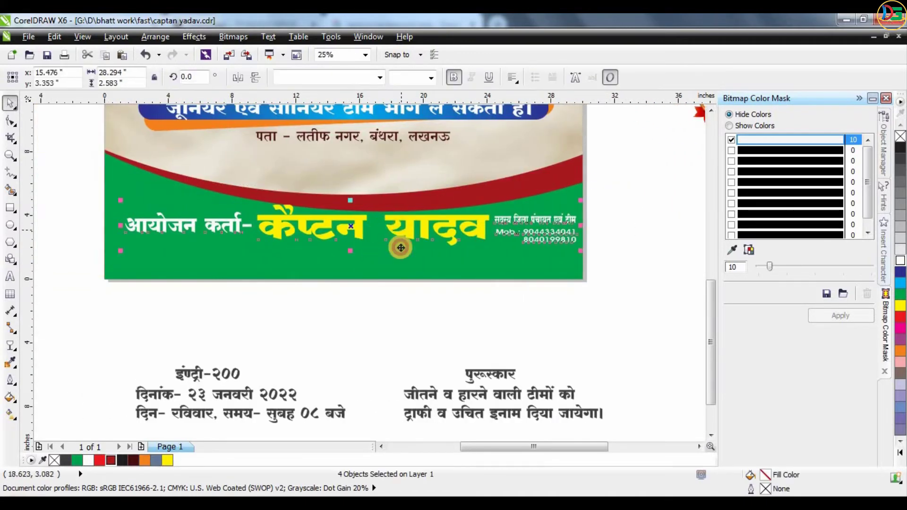
pyautogui.moveTo(401, 247); pyautogui.dragTo(400, 276)
pyautogui.click(688, 243)
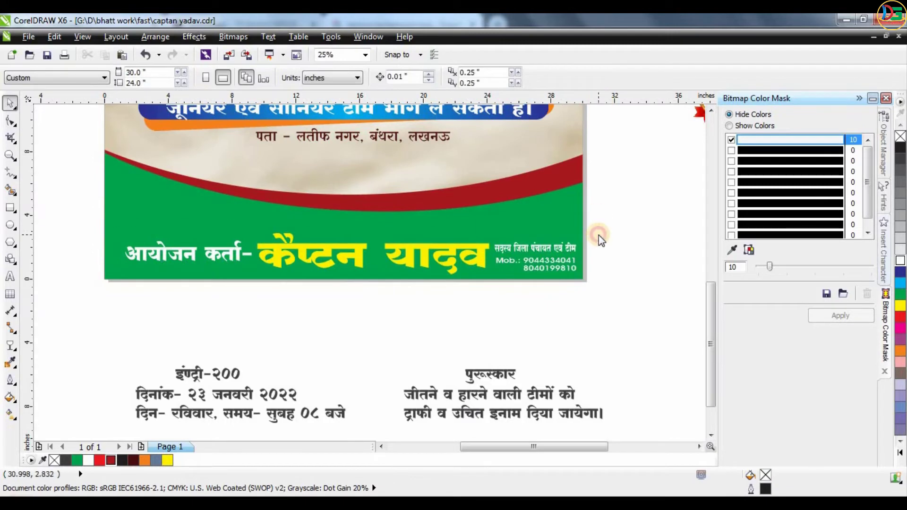
# - Lower the green and dark red curved shapes together by about 1.5 inches inside the background PowerClip
pyautogui.click(489, 250)
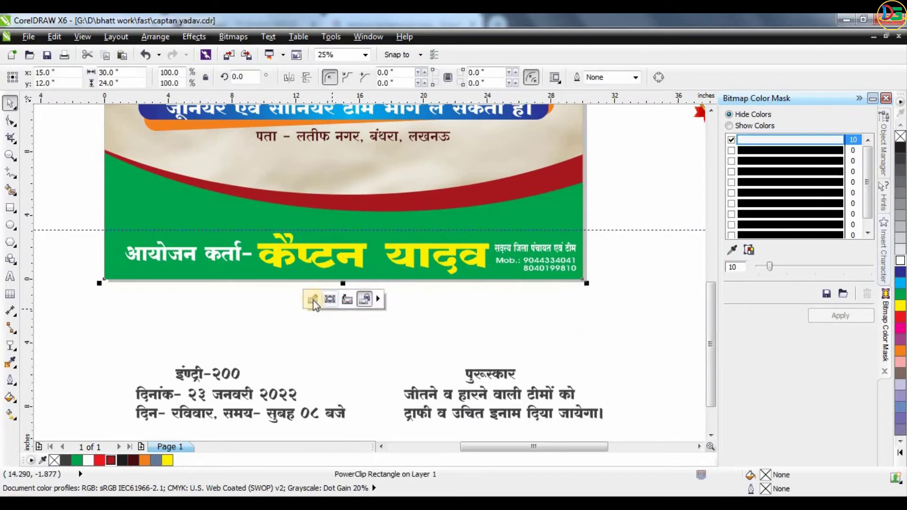
pyautogui.doubleClick(488, 226)
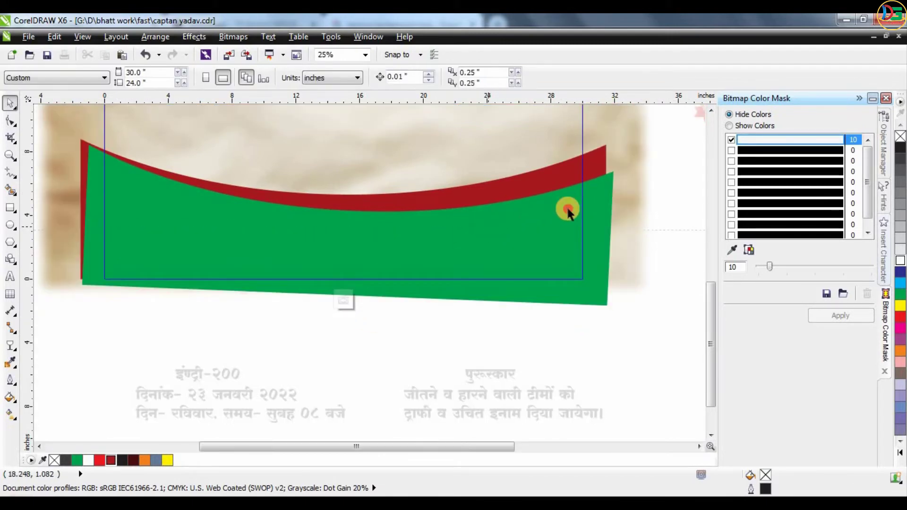
pyautogui.click(593, 181)
pyautogui.click(624, 178)
pyautogui.click(612, 188)
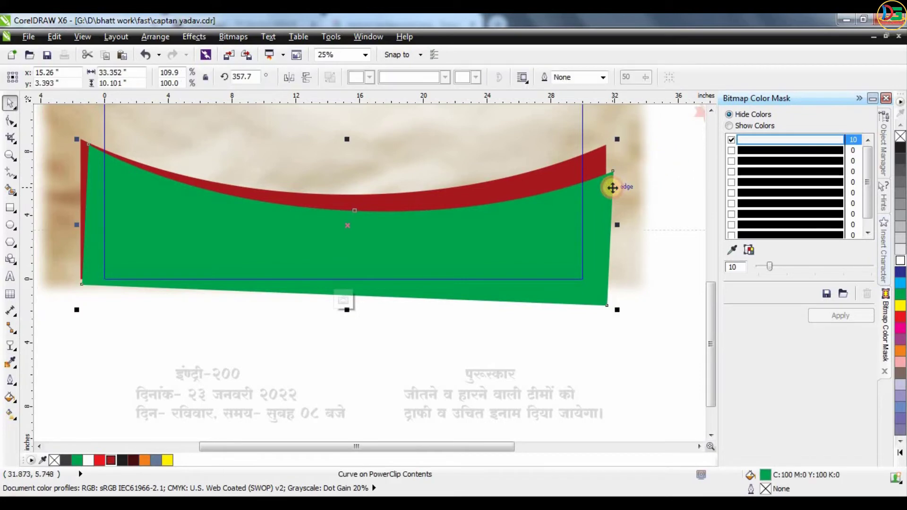
pyautogui.keyDown('shift'); pyautogui.click(602, 149); pyautogui.keyUp('shift')
pyautogui.moveTo(348, 225); pyautogui.dragTo(346, 299)
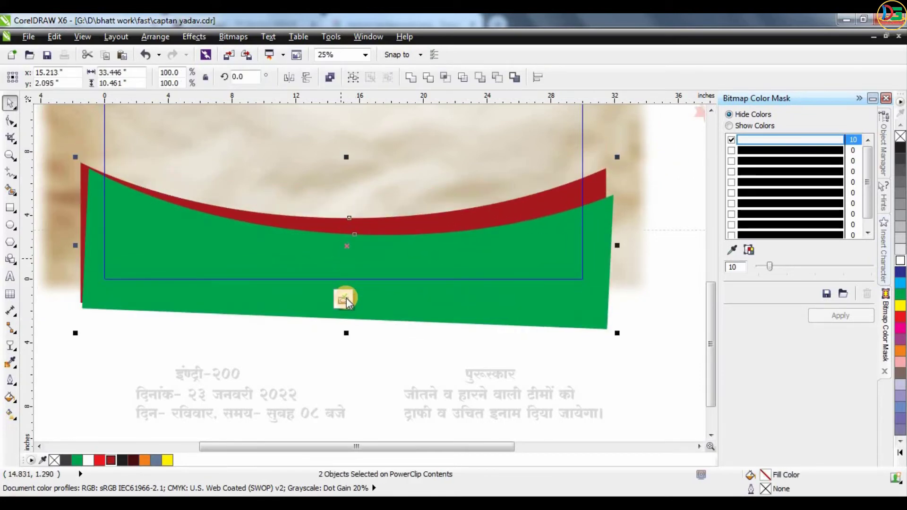
pyautogui.click(342, 299)
# - Undo the extraction of the paper background and curved shapes from the PowerClip frame
pyautogui.click(642, 289)
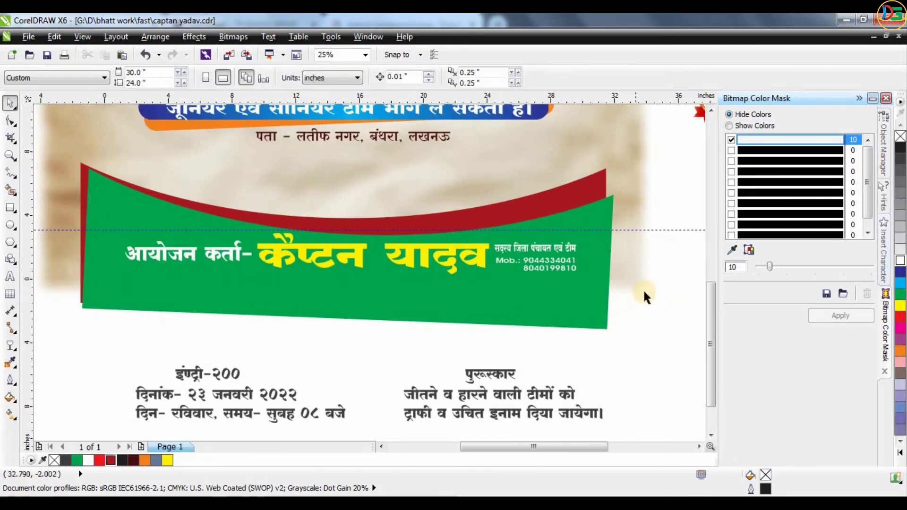
pyautogui.scroll(-2, 420, 278)
pyautogui.scroll(2, 404, 281)
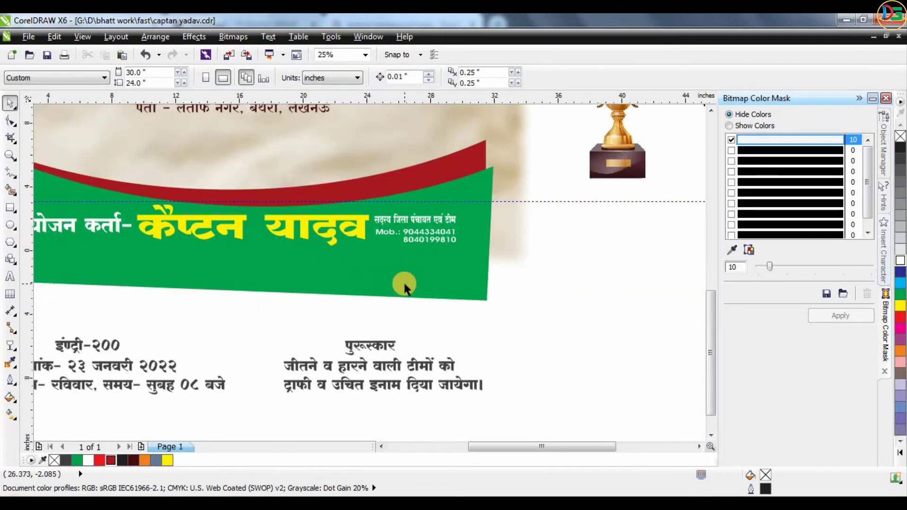
pyautogui.hotkey('ctrl', 'z')
# - Place the entry fee text "इंण्ट्री-200" below the venue line, set its font to RAJ 01 and make it red
pyautogui.scroll(-1, 613, 288)
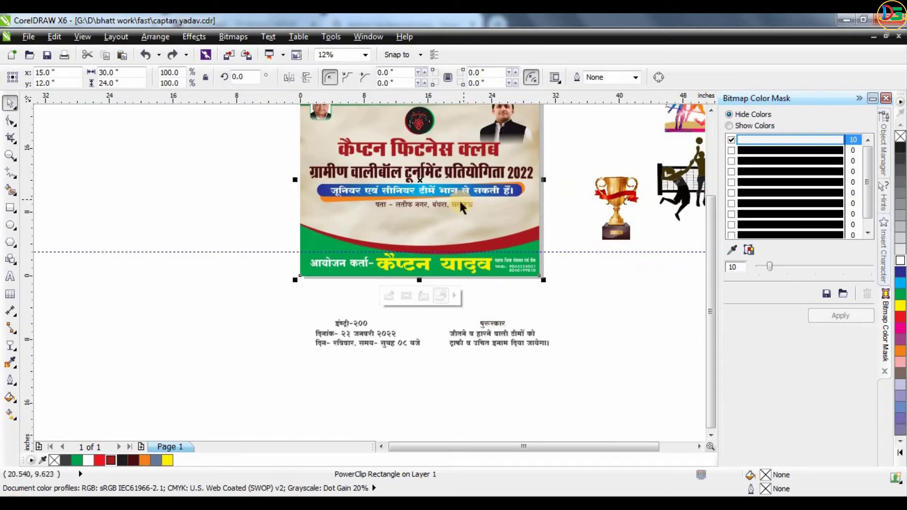
pyautogui.moveTo(351, 323); pyautogui.dragTo(532, 216)
pyautogui.scroll(1, 349, 220)
pyautogui.click(311, 77)
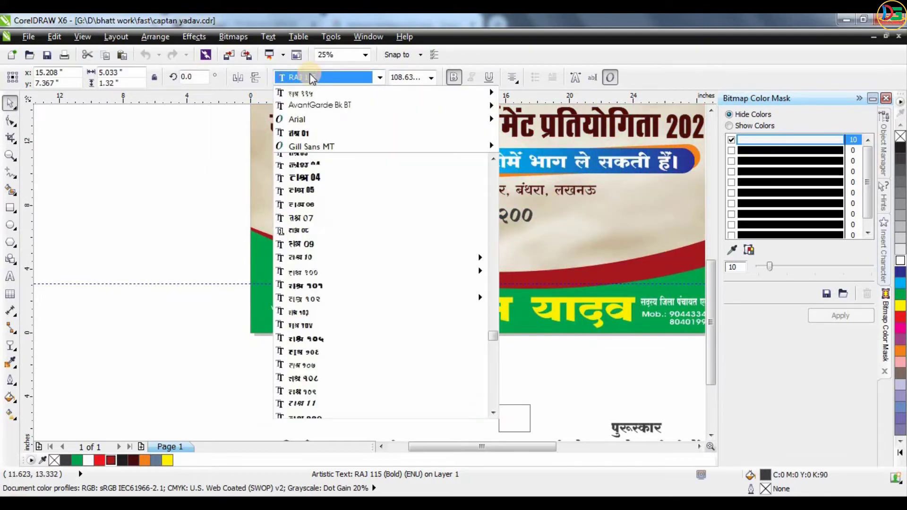
pyautogui.write('RAJ')
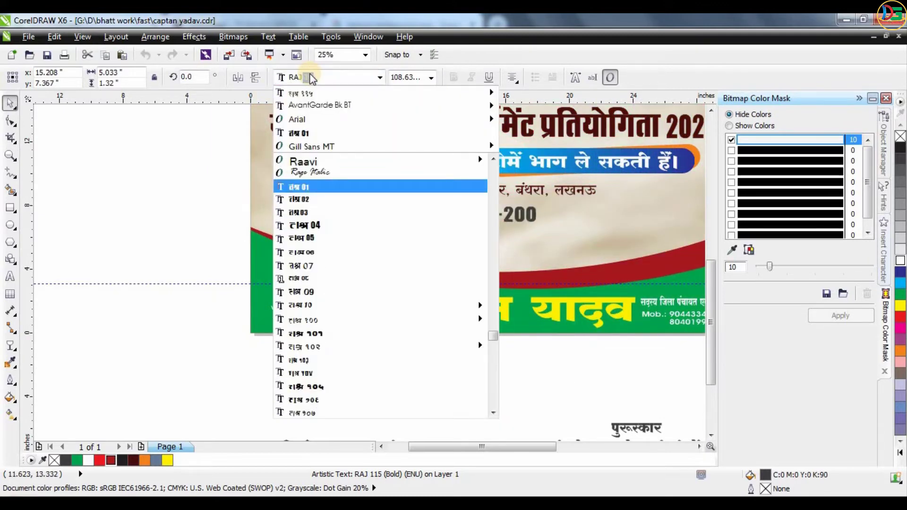
pyautogui.write(' 1')
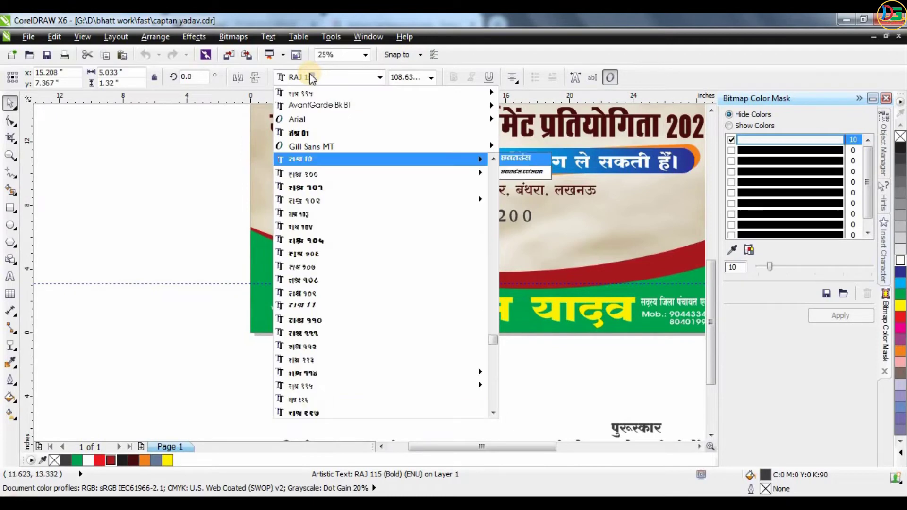
pyautogui.click(300, 133)
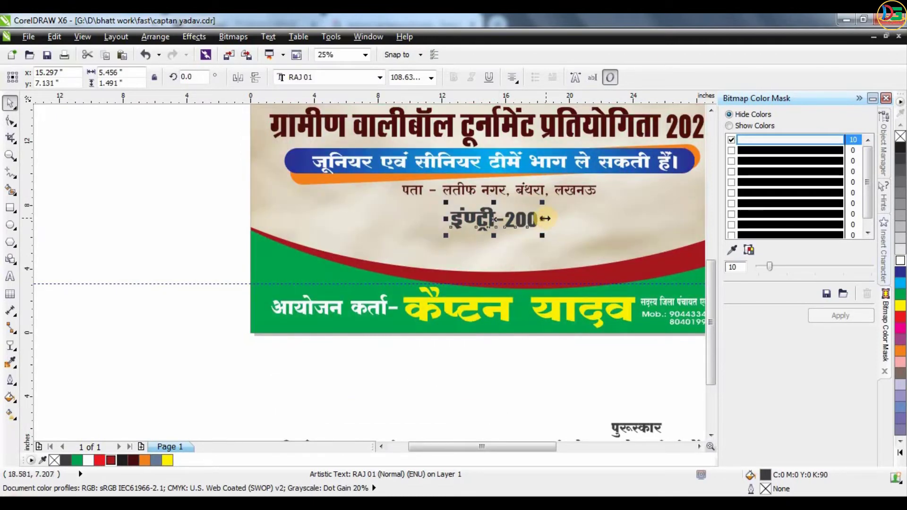
pyautogui.click(900, 320)
# - Place the two-line event date and time text below the red entry fee line and set its font to RAJ 15
pyautogui.scroll(-1, 288, 220)
pyautogui.click(641, 323)
pyautogui.moveTo(305, 333); pyautogui.dragTo(382, 233)
pyautogui.scroll(1, 424, 228)
pyautogui.click(359, 77)
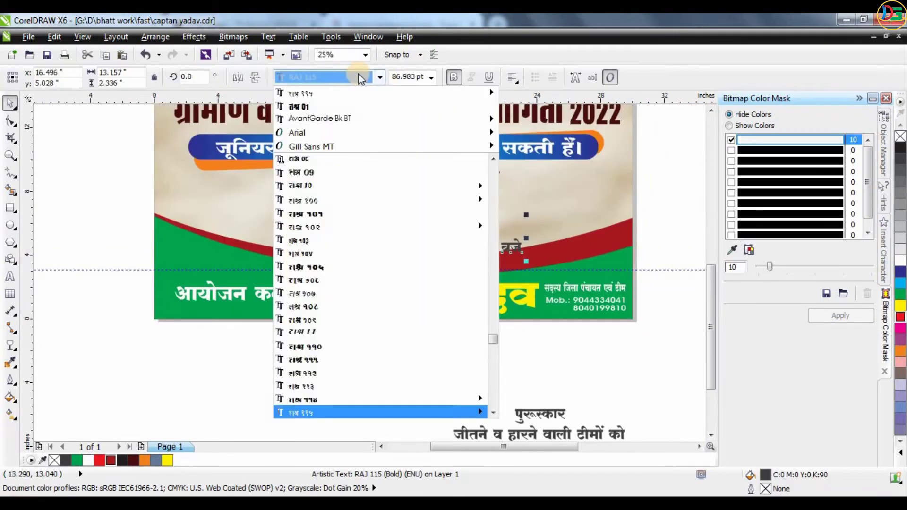
pyautogui.write('RAJ 15')
pyautogui.press('Return')
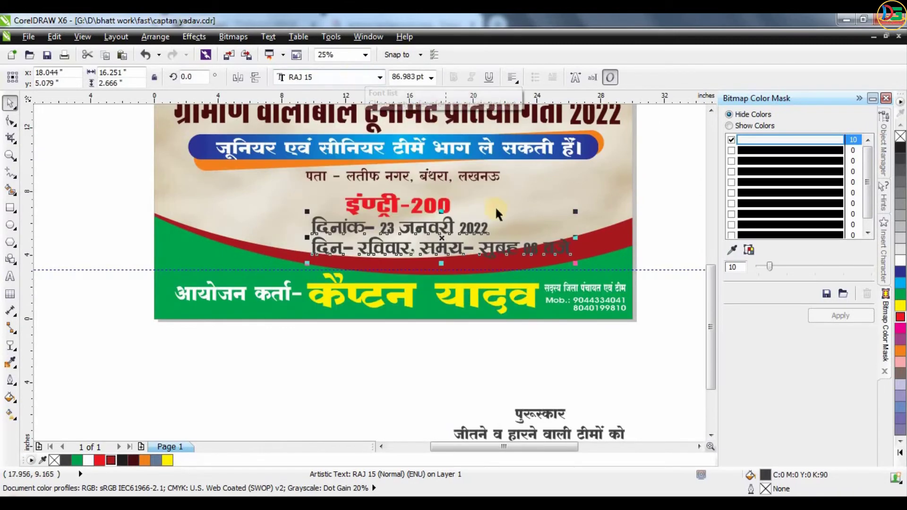
# - Shrink the date and time text to about 11.1 × 1.8 inches and centre-align its two lines
pyautogui.moveTo(544, 251); pyautogui.dragTo(480, 237)
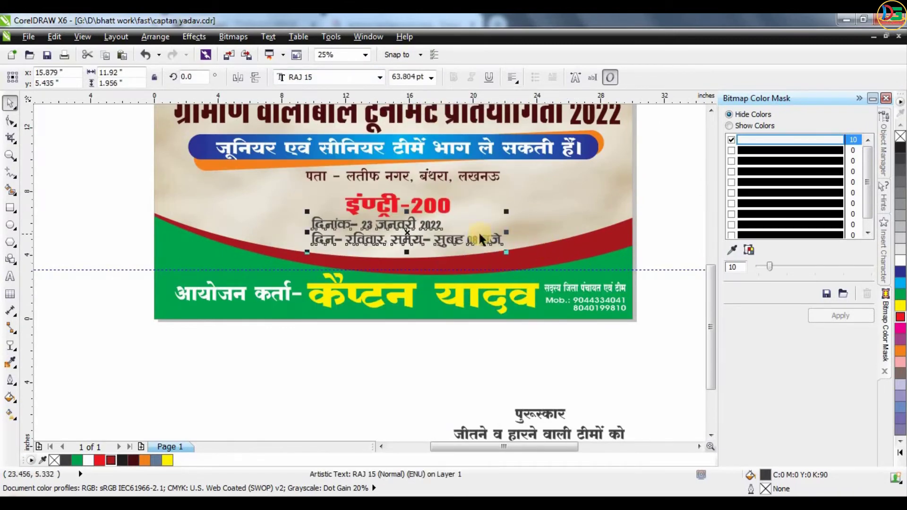
pyautogui.click(513, 77)
pyautogui.click(520, 121)
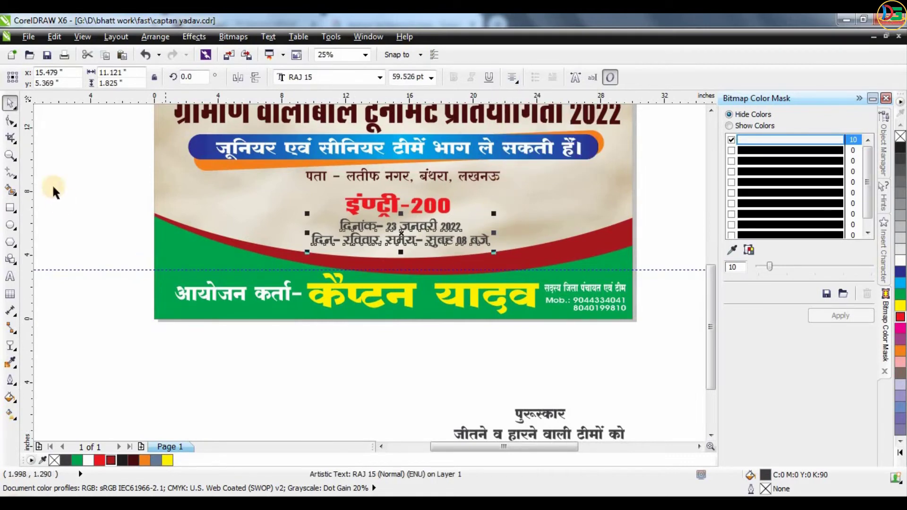
# - Draw an ellipse about 18.1 × 6.2 inches across the banner's left edge, overlapping the paper background and green footer
pyautogui.click(37, 247)
pyautogui.click(9, 225)
pyautogui.moveTo(67, 178); pyautogui.dragTo(358, 277)
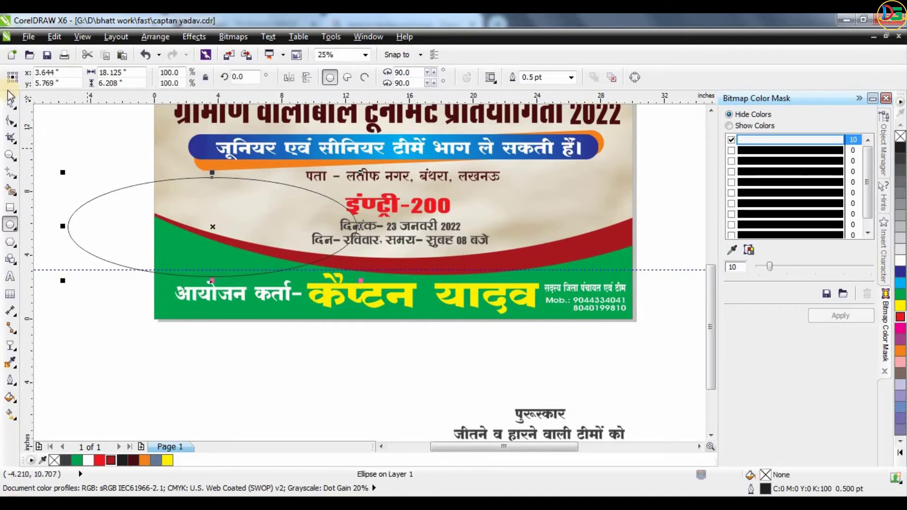
# - Fill the ellipse with a linear gradient from dark red to deep maroon and remove its outline
pyautogui.press('g')
pyautogui.moveTo(77, 227); pyautogui.dragTo(357, 232)
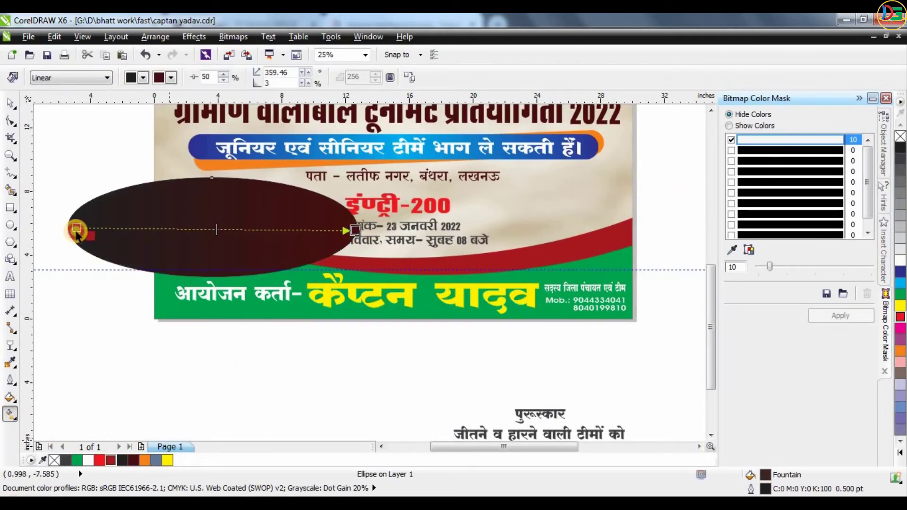
pyautogui.moveTo(76, 231); pyautogui.dragTo(76, 228)
pyautogui.click(13, 104)
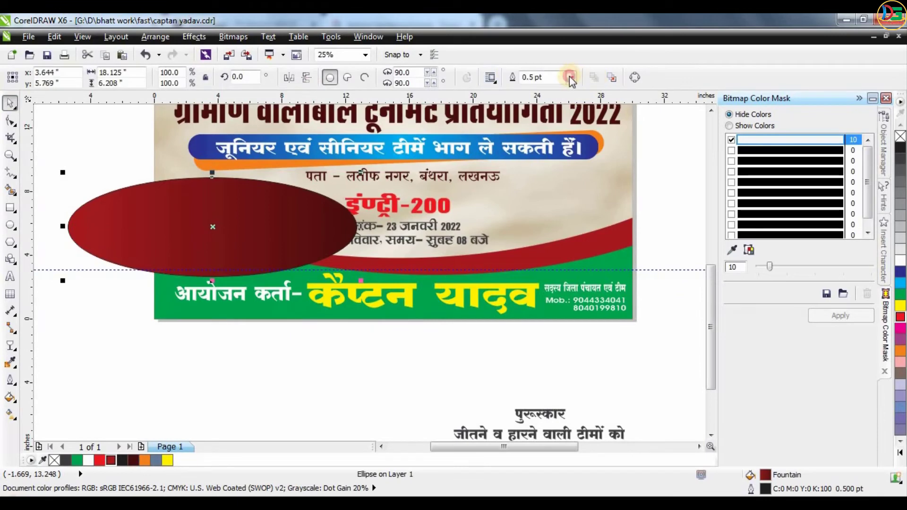
pyautogui.click(571, 77)
pyautogui.click(556, 90)
pyautogui.rightClick(513, 195)
pyautogui.rightClick(199, 214)
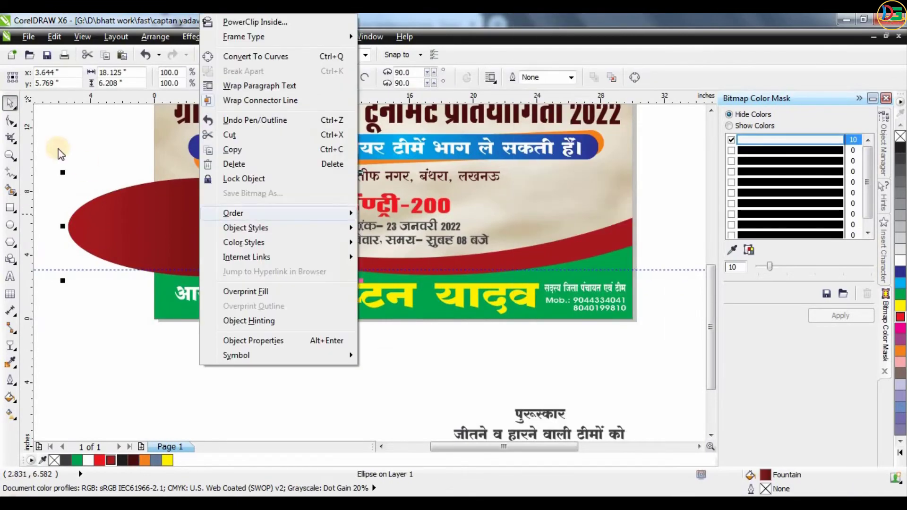
pyautogui.click(58, 149)
# - Duplicate the ellipse about 0.75 inch right and 0.3 inch down, behind the original, and fill the copy red
pyautogui.click(176, 223)
pyautogui.click(112, 175)
pyautogui.moveTo(201, 210); pyautogui.dragTo(212, 216)
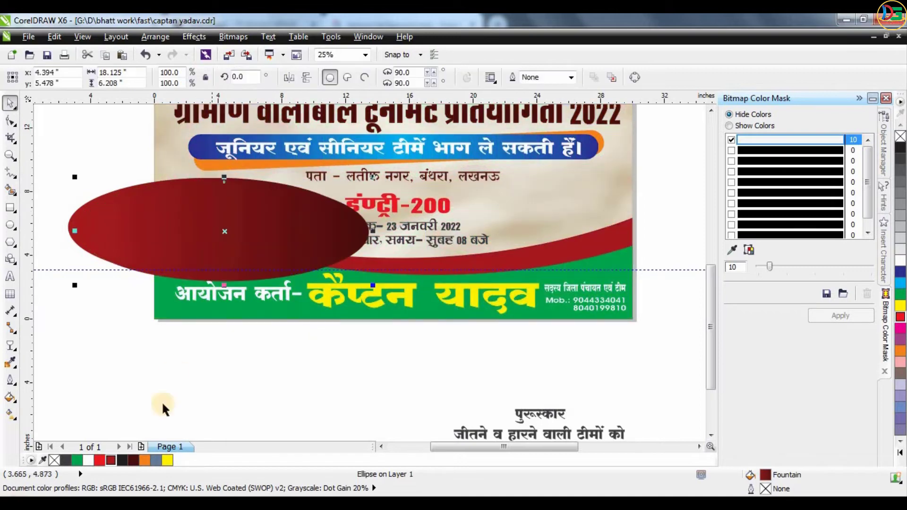
pyautogui.click(103, 459)
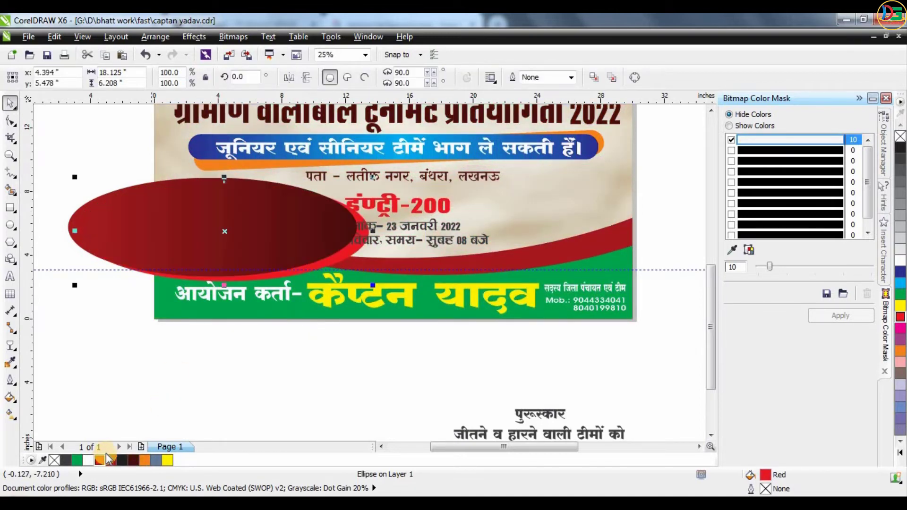
# - Group the two ellipses and PowerClip them inside the banner's 30 × 24 inch background rectangle
pyautogui.keyDown('shift'); pyautogui.click(151, 224); pyautogui.keyUp('shift')
pyautogui.moveTo(151, 224); pyautogui.dragTo(152, 170)
pyautogui.hotkey('ctrl', 'z')
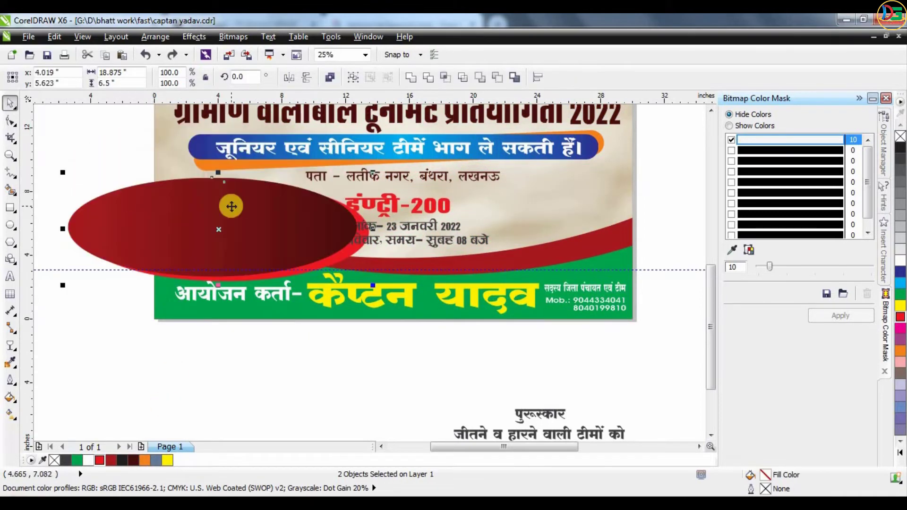
pyautogui.hotkey('ctrl', 'g')
pyautogui.rightClick(260, 218)
pyautogui.click(302, 22)
pyautogui.click(531, 186)
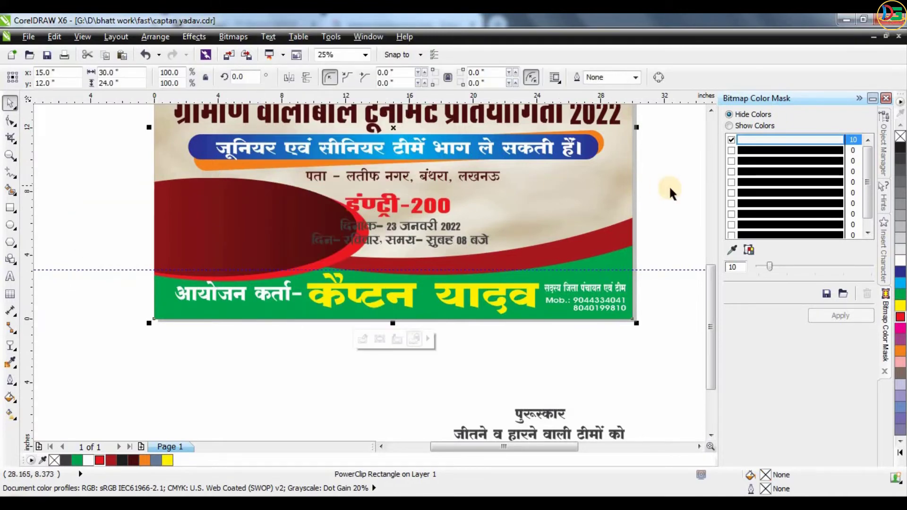
# - Inside the PowerClip, reorder the ellipse group to sit behind the red and green footer curves but above the paper texture
pyautogui.click(363, 339)
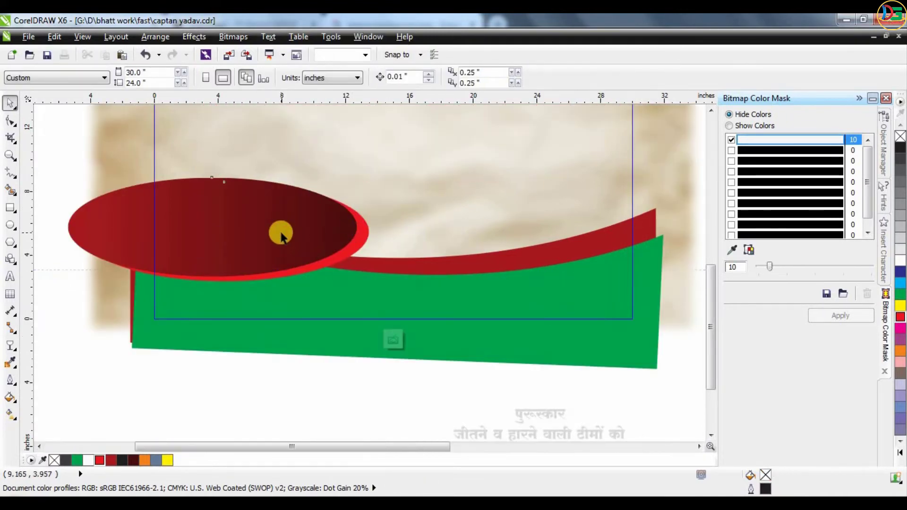
pyautogui.click(394, 331)
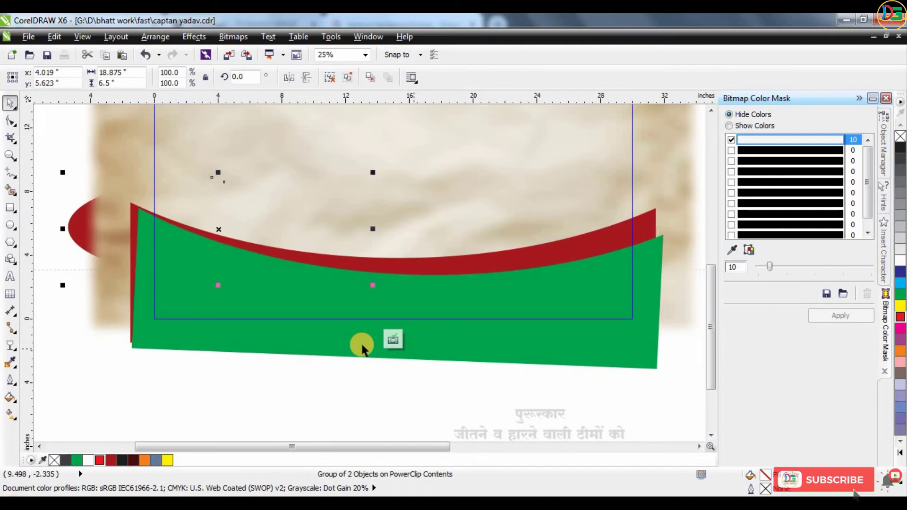
pyautogui.hotkey('shift', 'pageup')
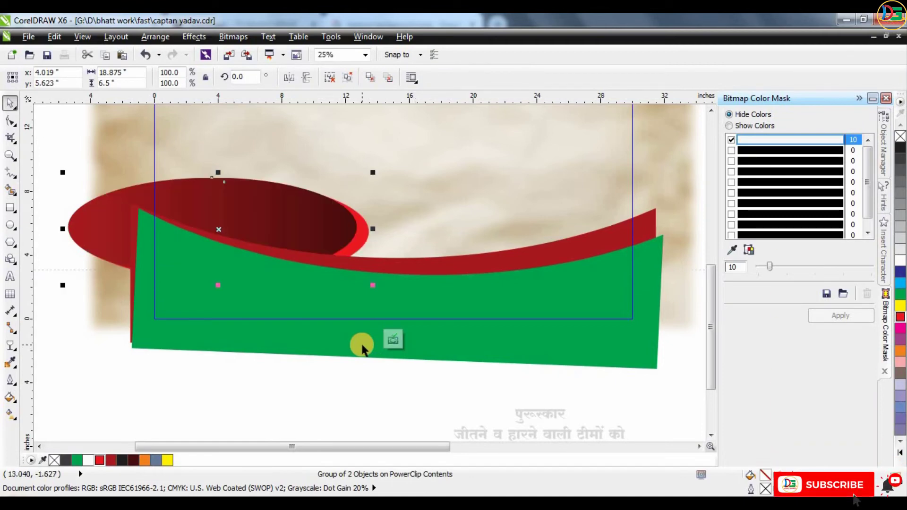
pyautogui.click(395, 341)
pyautogui.click(372, 382)
# - Move the entry fee and date texts together onto the maroon ellipse and shrink them to about 9.3 × 2.9 inches
pyautogui.click(393, 220)
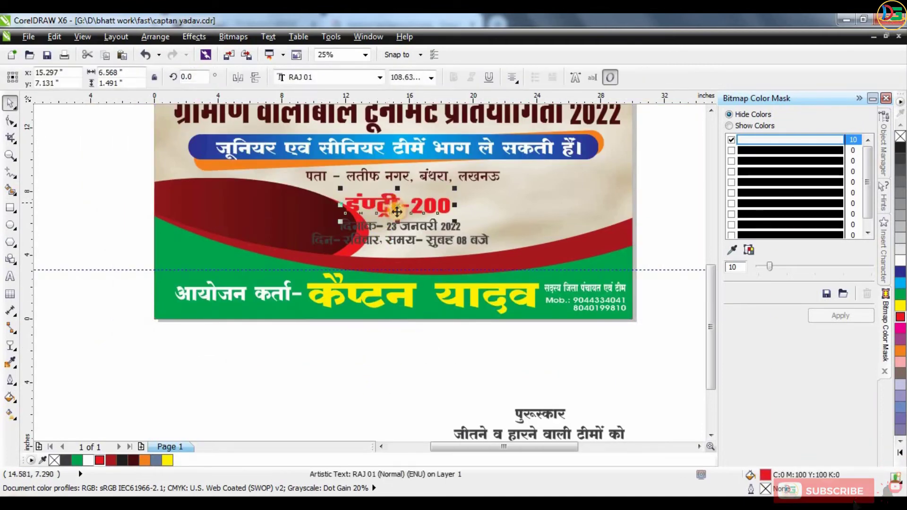
pyautogui.keyDown('shift'); pyautogui.click(391, 230); pyautogui.keyUp('shift')
pyautogui.moveTo(392, 229); pyautogui.dragTo(244, 222)
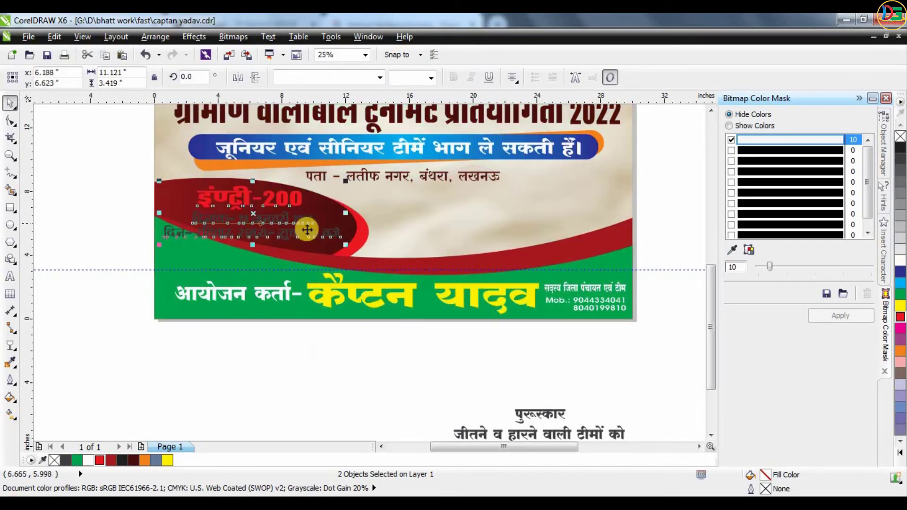
pyautogui.moveTo(348, 246); pyautogui.dragTo(332, 241)
pyautogui.moveTo(265, 204); pyautogui.dragTo(273, 202)
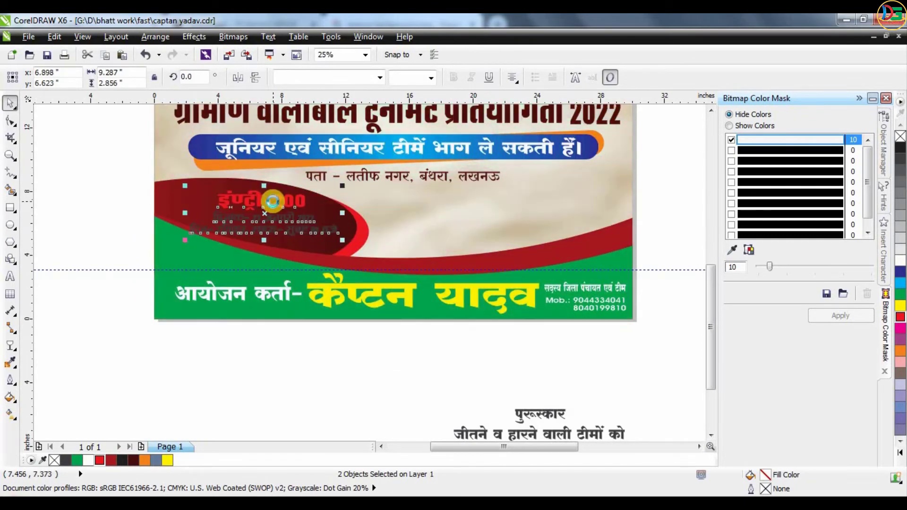
pyautogui.click(273, 202)
pyautogui.click(67, 202)
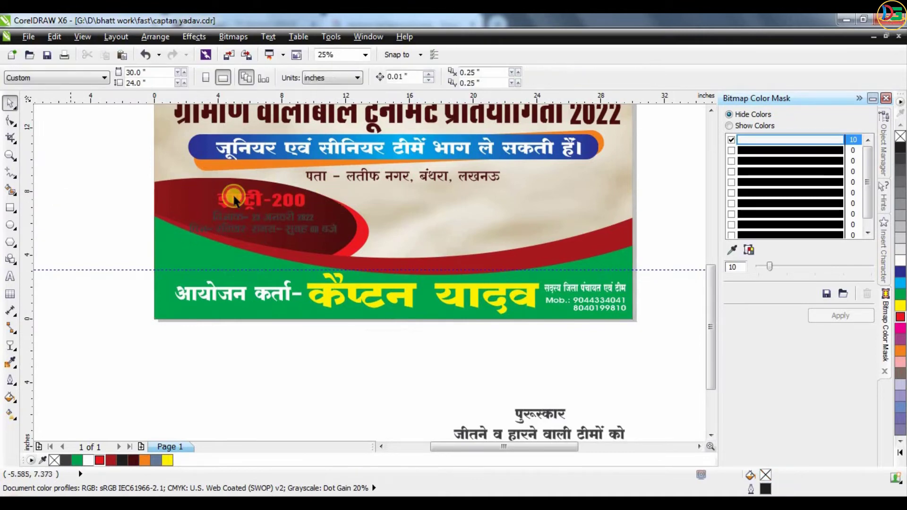
# - Shift the entry fee line slightly up and left on the ellipse, and make both it and the date text white
pyautogui.moveTo(239, 197); pyautogui.dragTo(222, 193)
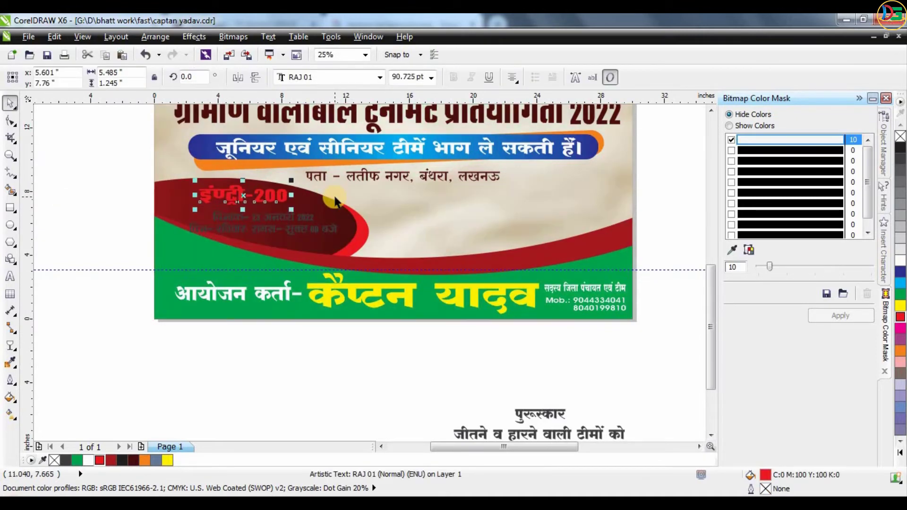
pyautogui.click(900, 261)
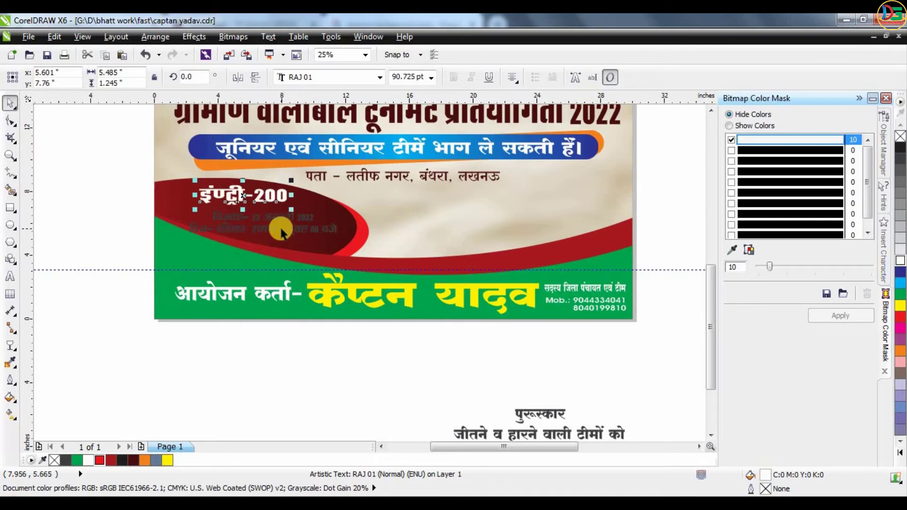
pyautogui.scroll(1, 280, 232)
pyautogui.moveTo(287, 230); pyautogui.dragTo(330, 226)
pyautogui.click(900, 261)
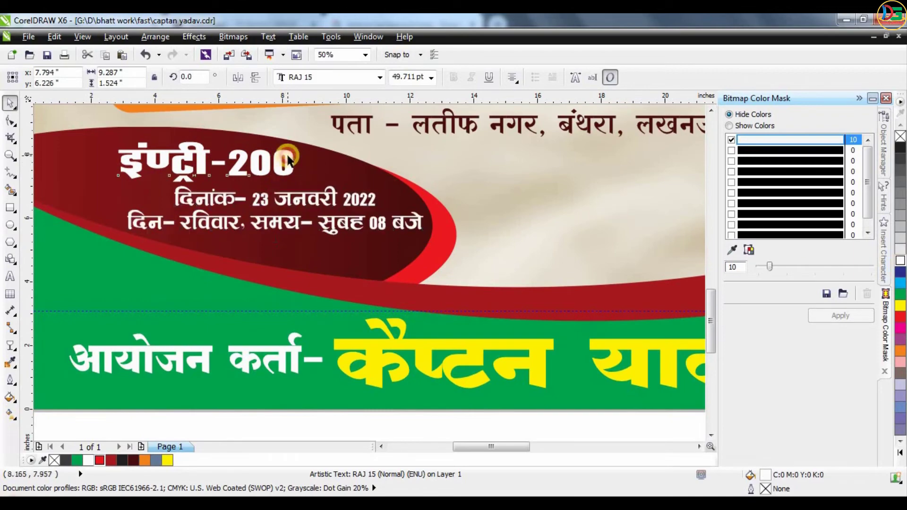
# - Recolour the entry fee text "इंण्ट्री-200" yellow
pyautogui.click(288, 160)
pyautogui.click(901, 355)
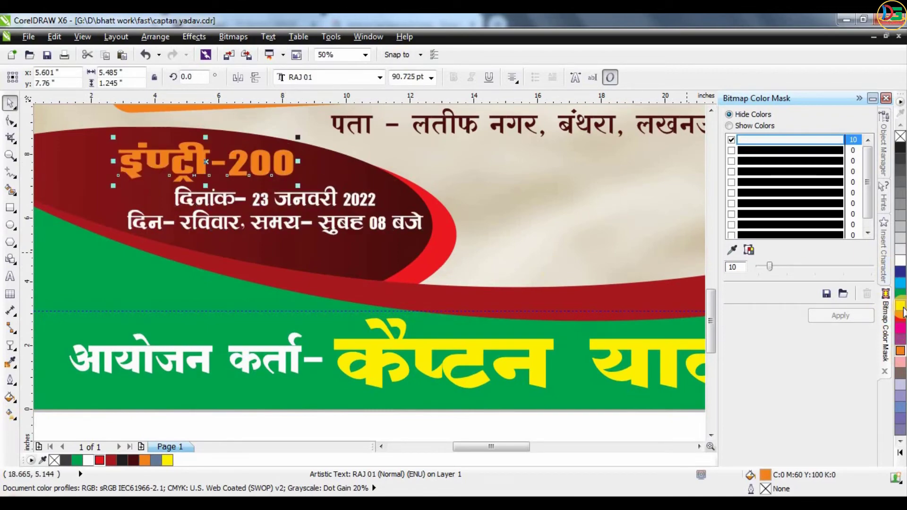
pyautogui.scroll(-4, 355, 312)
pyautogui.click(534, 265)
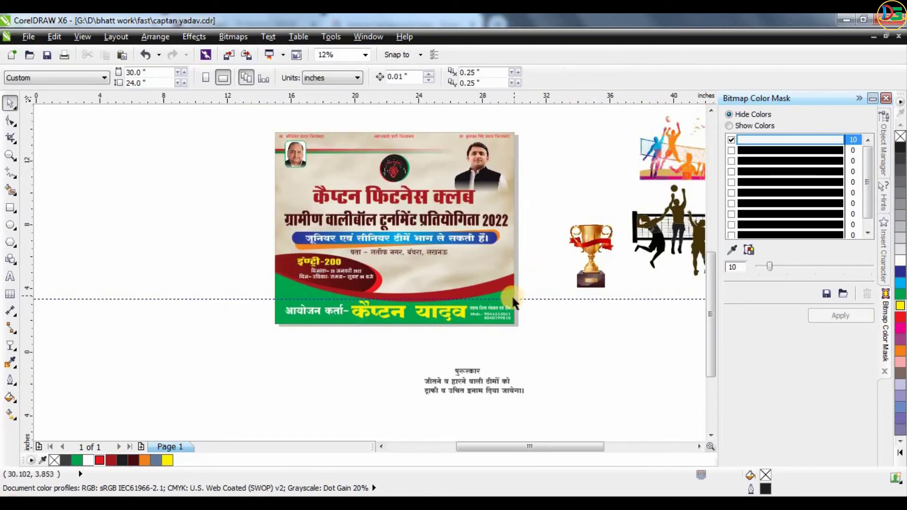
# - Place the trophy image beside the ellipse's right end and shrink it to fit between the venue line and the footer curve
pyautogui.scroll(1, 511, 293)
pyautogui.scroll(-1, 473, 298)
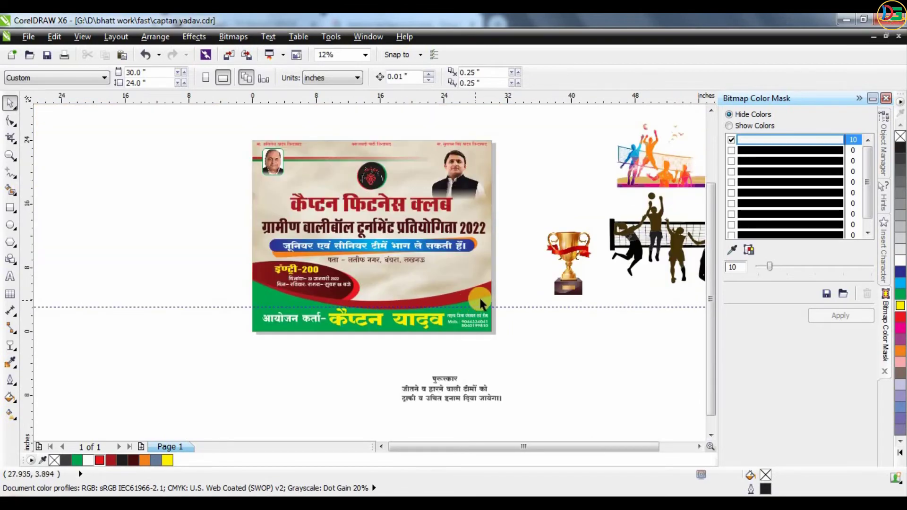
pyautogui.scroll(1, 529, 298)
pyautogui.scroll(-1, 581, 288)
pyautogui.moveTo(472, 265); pyautogui.dragTo(456, 254)
pyautogui.scroll(1, 440, 275)
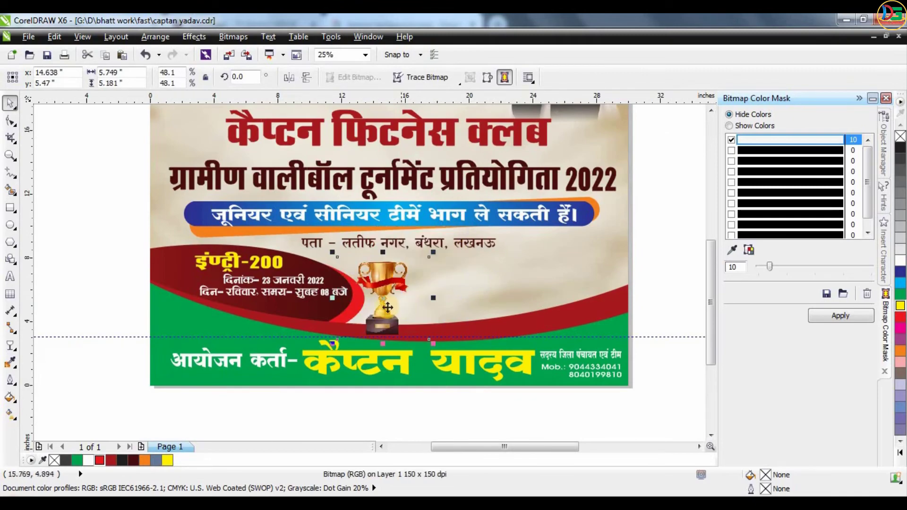
pyautogui.moveTo(393, 308); pyautogui.dragTo(400, 305)
pyautogui.moveTo(441, 341); pyautogui.dragTo(405, 298)
pyautogui.scroll(-1, 400, 293)
pyautogui.click(591, 348)
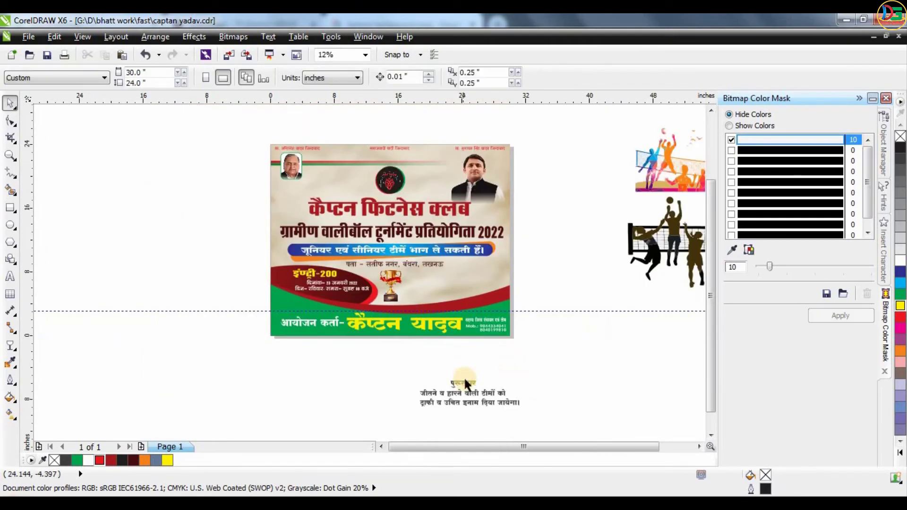
# - Move the prize heading "पुरूस्कार" onto the paper area right of the trophy and make it red
pyautogui.moveTo(463, 381); pyautogui.dragTo(476, 283)
pyautogui.scroll(1, 475, 277)
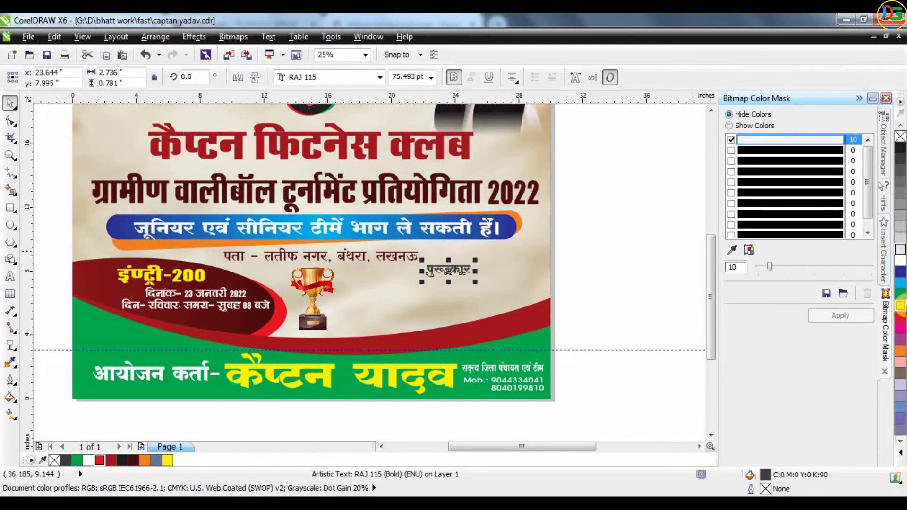
pyautogui.click(561, 257)
# - Move the two-line prize text below the red prize heading and shrink it to about 10 × 1.8 inches
pyautogui.scroll(-1, 477, 240)
pyautogui.moveTo(486, 365); pyautogui.dragTo(479, 261)
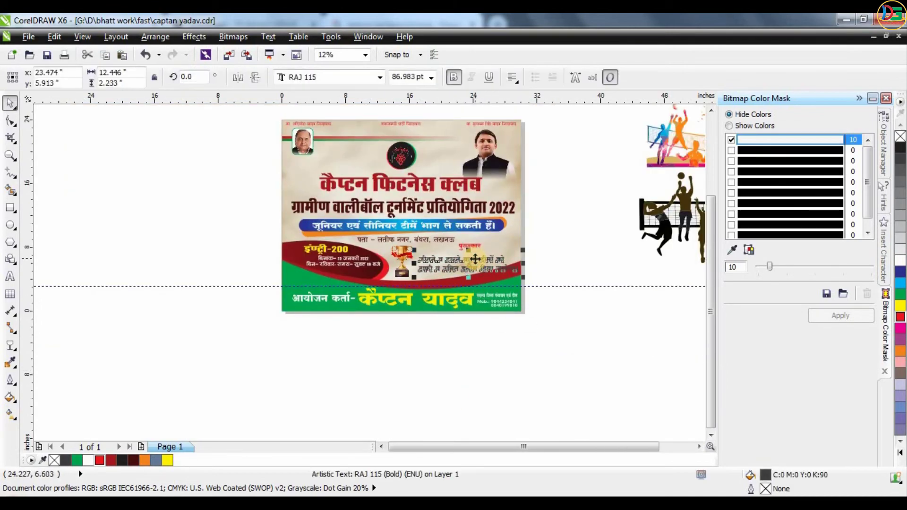
pyautogui.scroll(1, 481, 262)
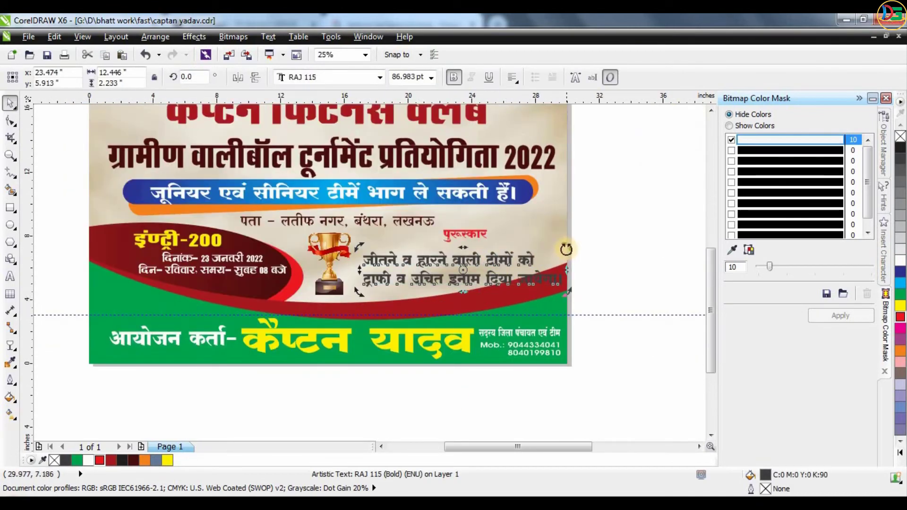
pyautogui.moveTo(566, 249); pyautogui.dragTo(554, 231)
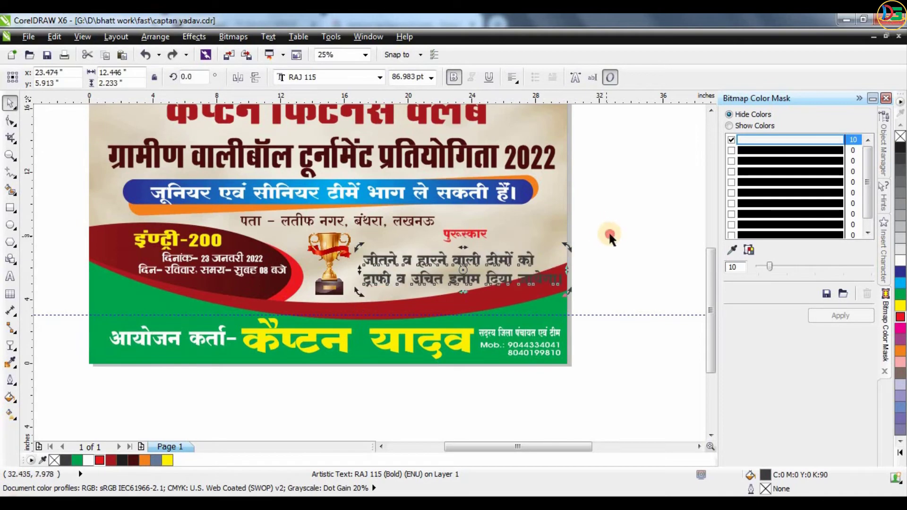
pyautogui.hotkey('ctrl', 'z')
pyautogui.moveTo(561, 289); pyautogui.dragTo(562, 284)
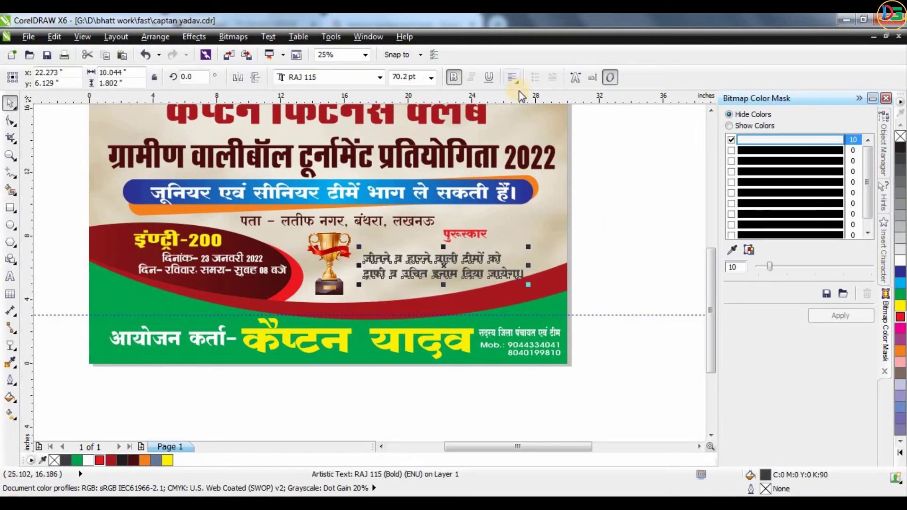
# - Centre-align the two-line prize text, shift it under its heading and colour it green
pyautogui.click(513, 77)
pyautogui.click(526, 126)
pyautogui.moveTo(482, 269); pyautogui.dragTo(468, 237)
pyautogui.click(475, 255)
pyautogui.click(77, 461)
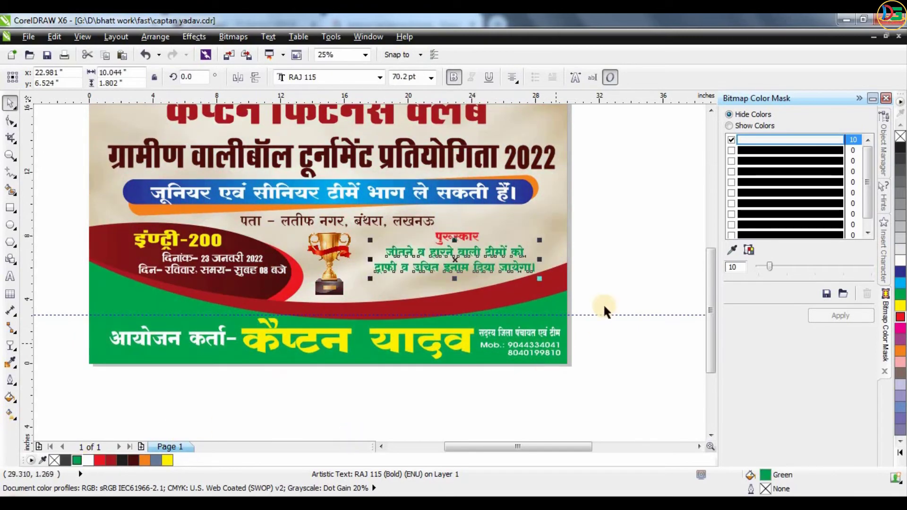
# - Give the green prize text a 2.0 pt white outline placed behind the fill and scaled with the object
pyautogui.scroll(2, 496, 245)
pyautogui.press('F12')
pyautogui.click(380, 185)
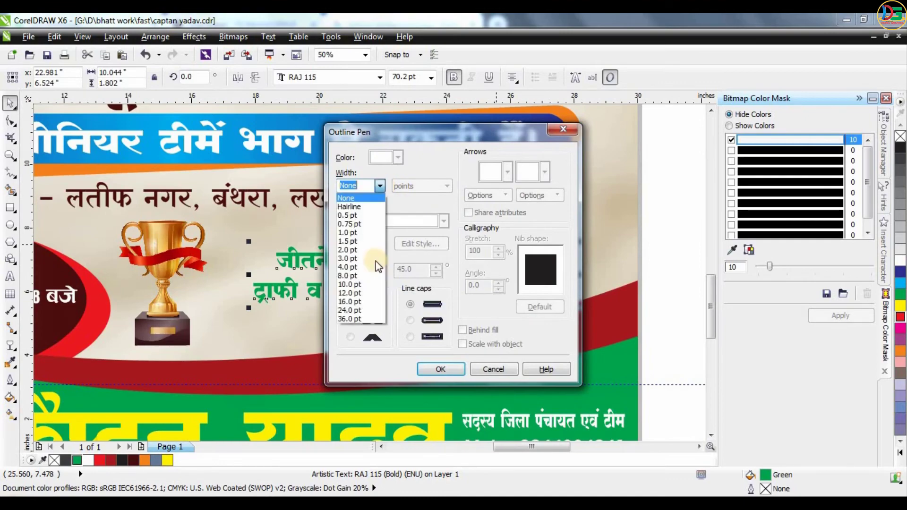
pyautogui.click(361, 250)
pyautogui.click(399, 157)
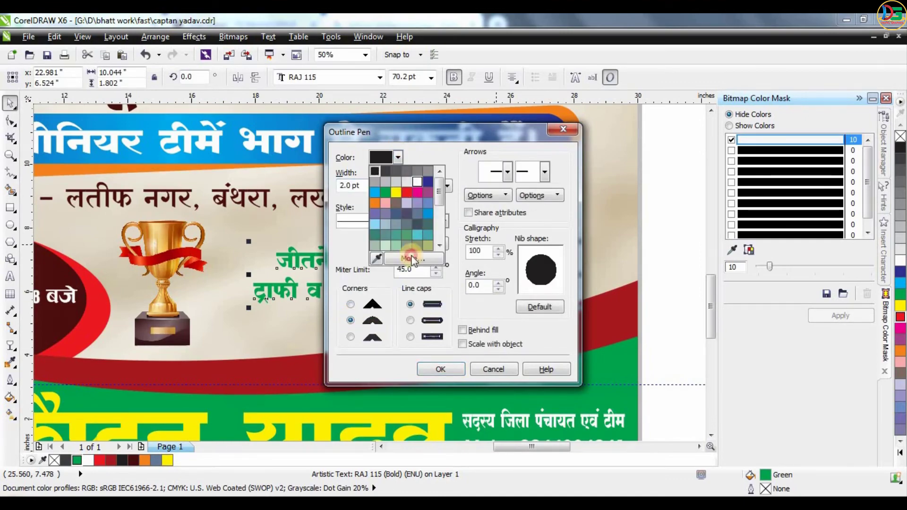
pyautogui.click(372, 177)
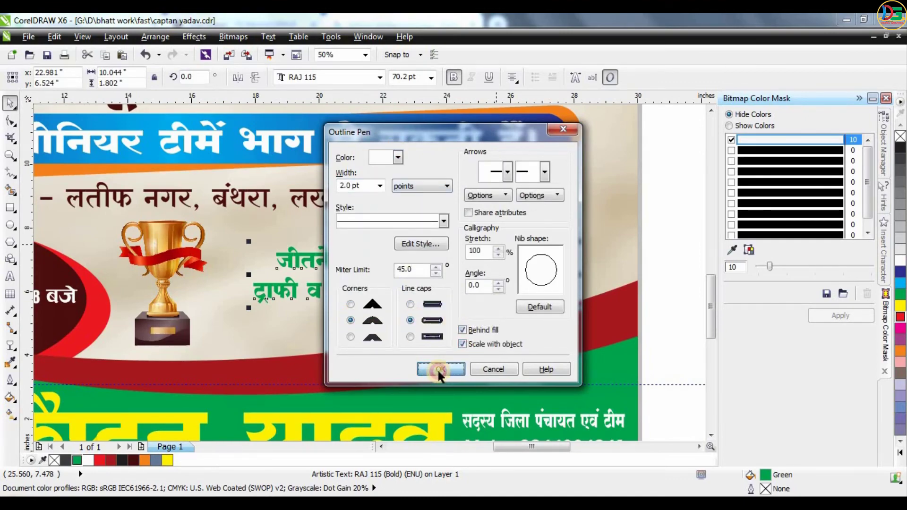
pyautogui.click(438, 369)
pyautogui.press('F4')
pyautogui.click(477, 298)
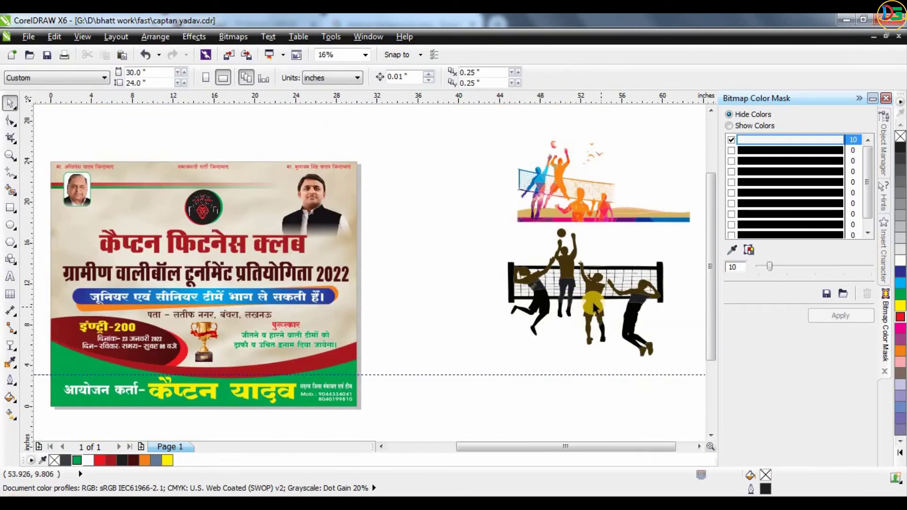
# - Move the dark volleyball players silhouette onto the banner's left half, over the titles and next to the club logo
pyautogui.moveTo(593, 306); pyautogui.dragTo(211, 261)
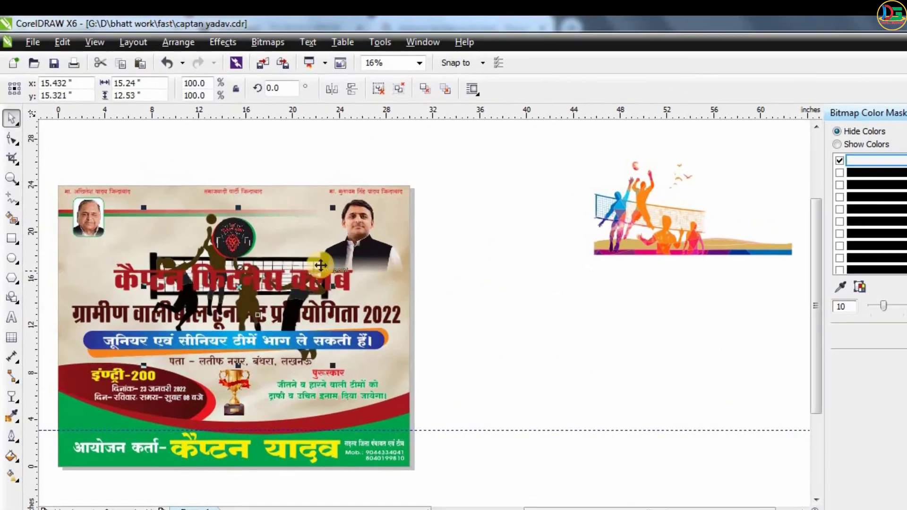
pyautogui.scroll(-1, 264, 285)
pyautogui.moveTo(253, 301); pyautogui.dragTo(208, 302)
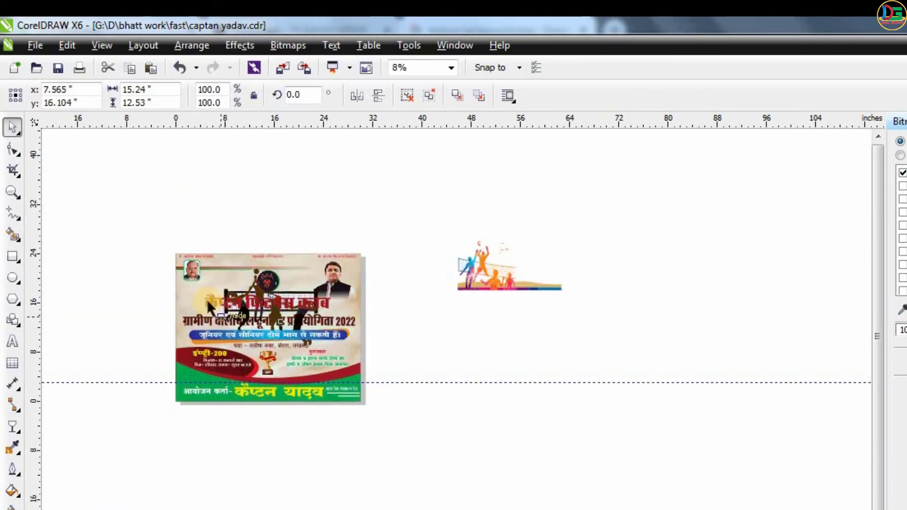
pyautogui.scroll(2, 209, 301)
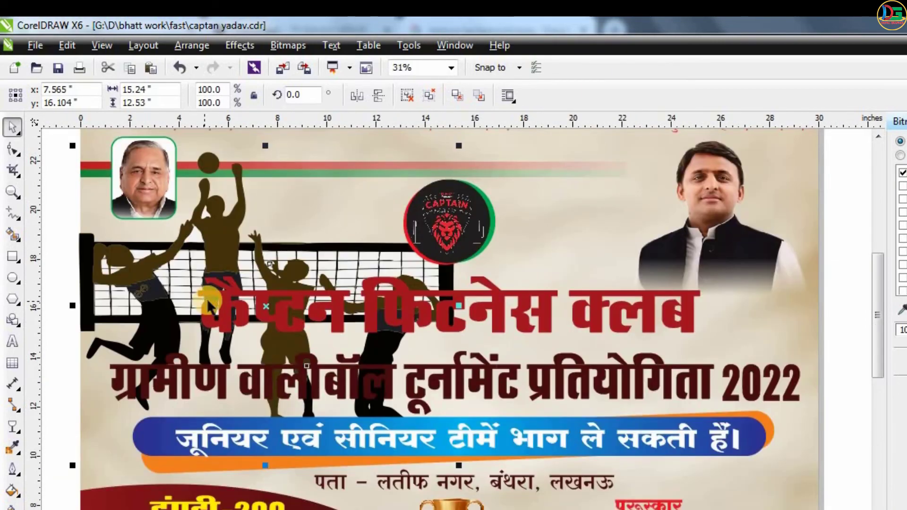
# - Shift the dark volleyball players silhouette slightly down and right, behind the titles, to about x 8.44, y 14.71 inches
pyautogui.scroll(-1, 243, 301)
pyautogui.moveTo(223, 264); pyautogui.dragTo(234, 281)
pyautogui.scroll(1, 232, 278)
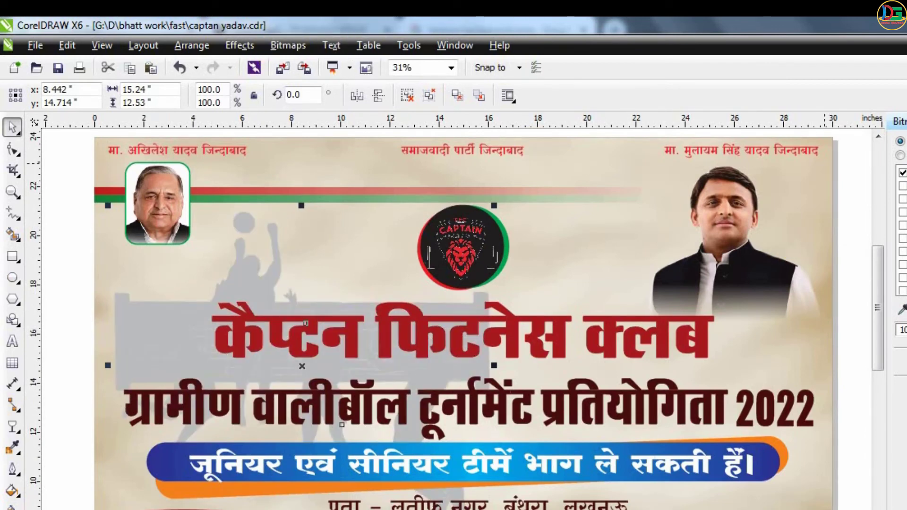
# - Undo the trial transparency on the dark players silhouette and convert the silhouette to a bitmap
pyautogui.hotkey('ctrl', 'z')
pyautogui.hotkey('ctrl', 'z')
pyautogui.click(288, 45)
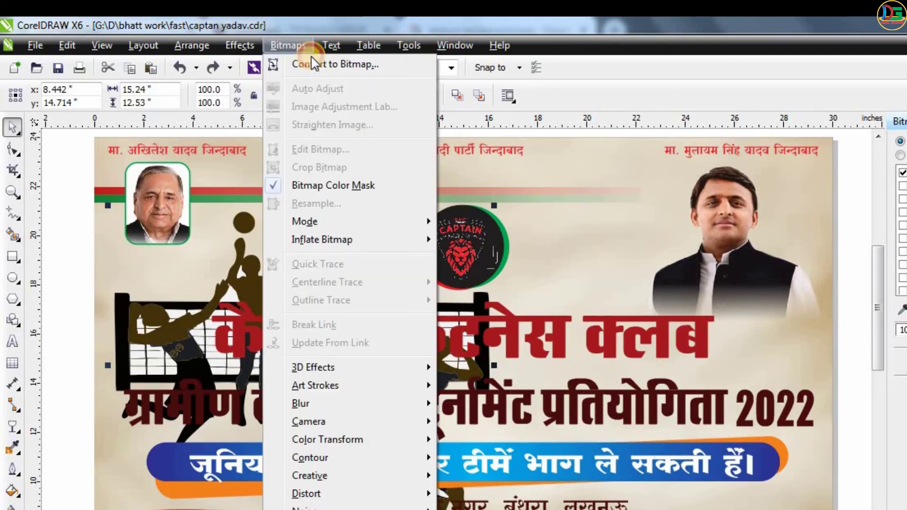
pyautogui.click(334, 61)
pyautogui.click(523, 416)
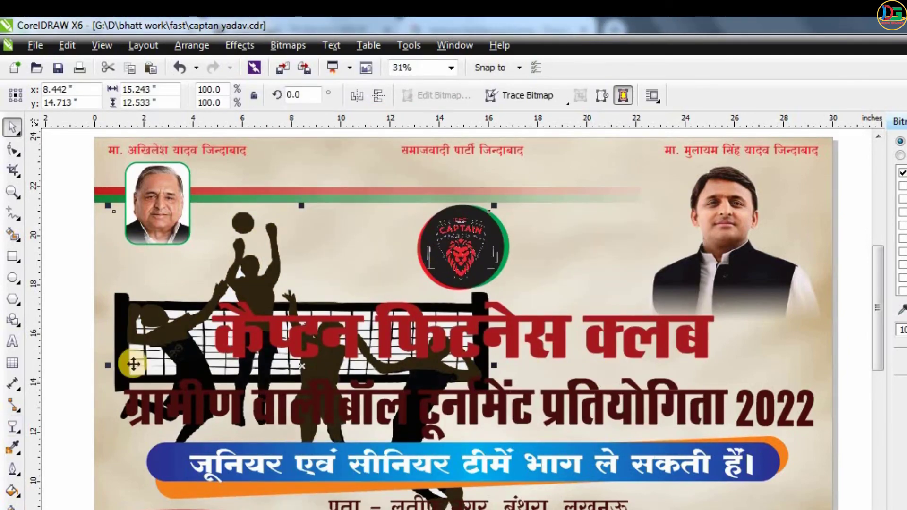
# - Apply a vertical linear transparency to the silhouette bitmap with Multiply blending and a start transparency of 64
pyautogui.click(13, 427)
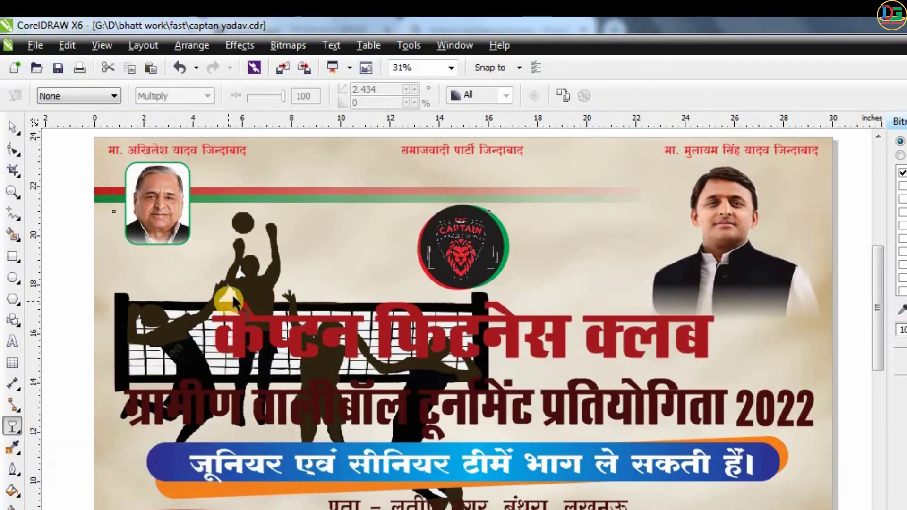
pyautogui.moveTo(231, 488); pyautogui.dragTo(244, 183)
pyautogui.click(189, 96)
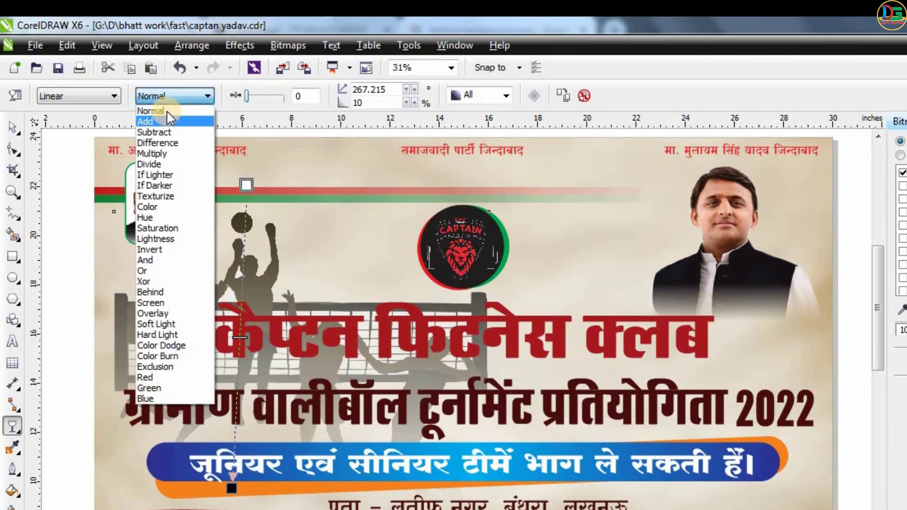
pyautogui.click(161, 152)
pyautogui.click(265, 98)
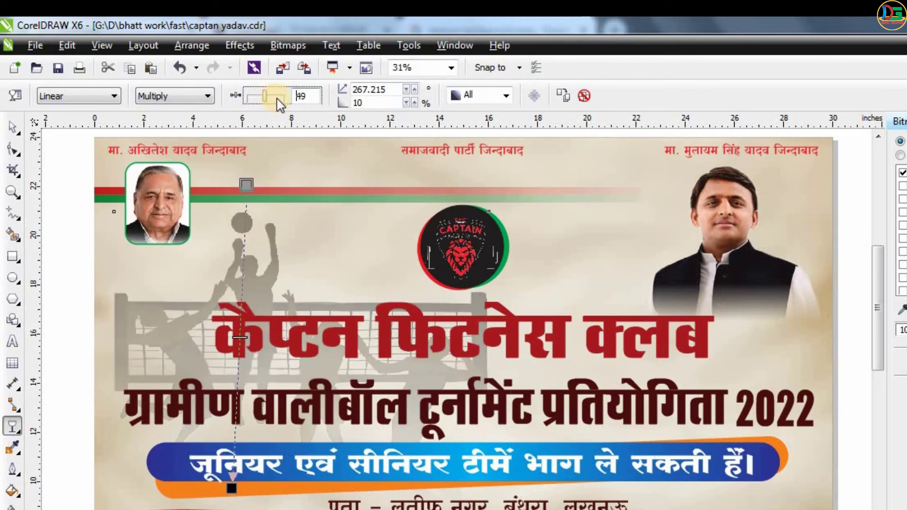
pyautogui.click(272, 96)
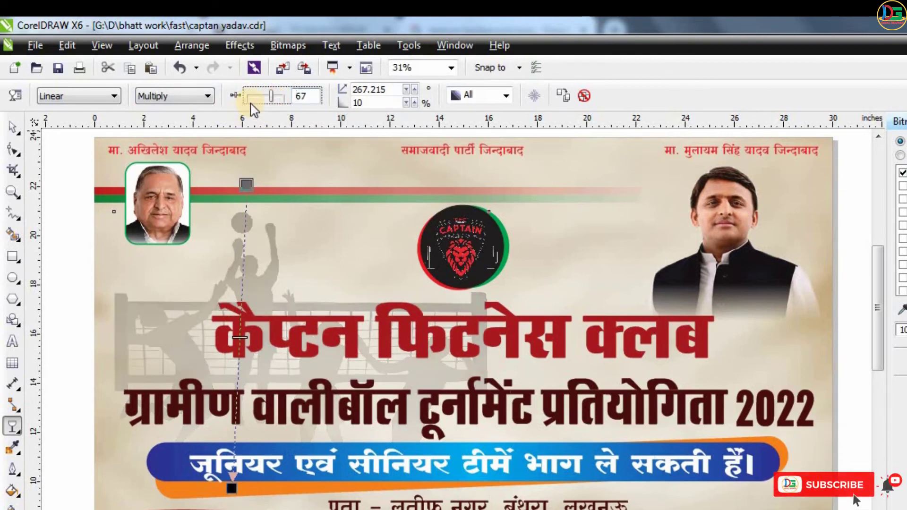
pyautogui.moveTo(271, 97); pyautogui.dragTo(277, 98)
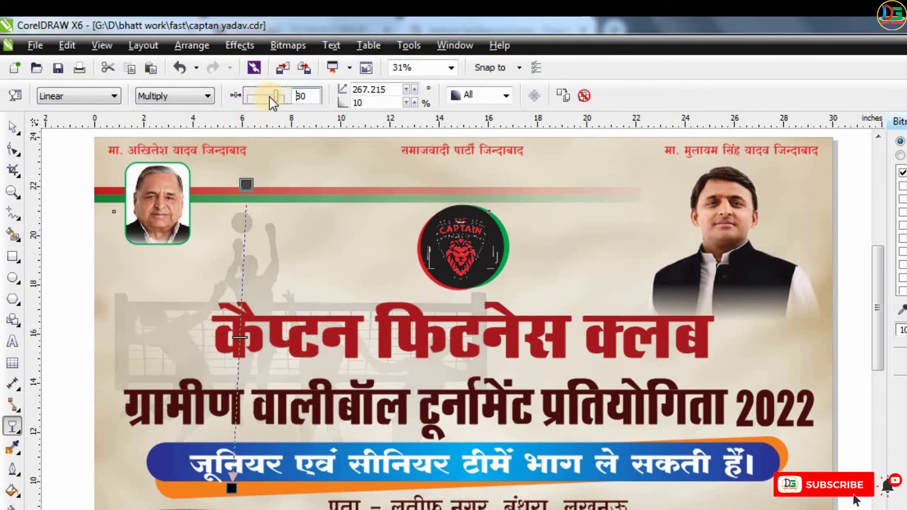
pyautogui.click(12, 126)
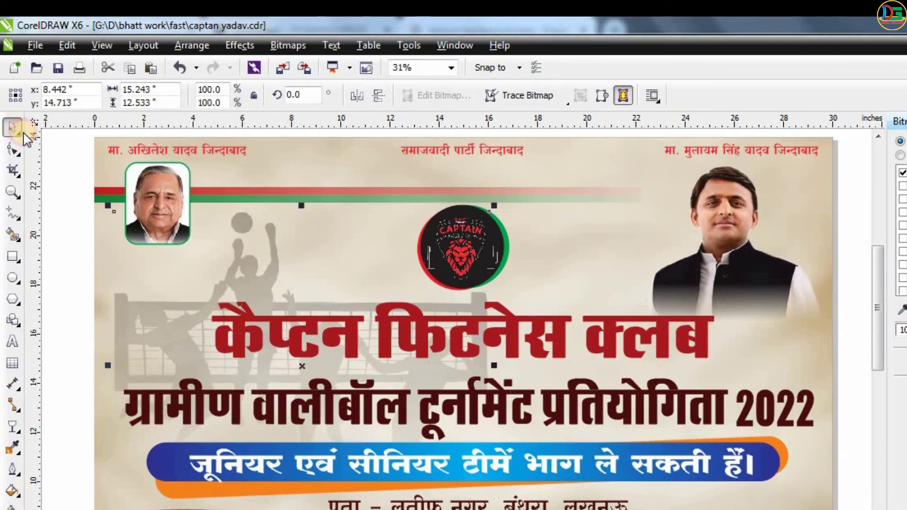
# - Move the colourful volleyball players artwork over the trophy and prize area, enlarging it to about 21.1 × 10 inches
pyautogui.click(433, 219)
pyautogui.click(604, 278)
pyautogui.moveTo(819, 198); pyautogui.dragTo(450, 369)
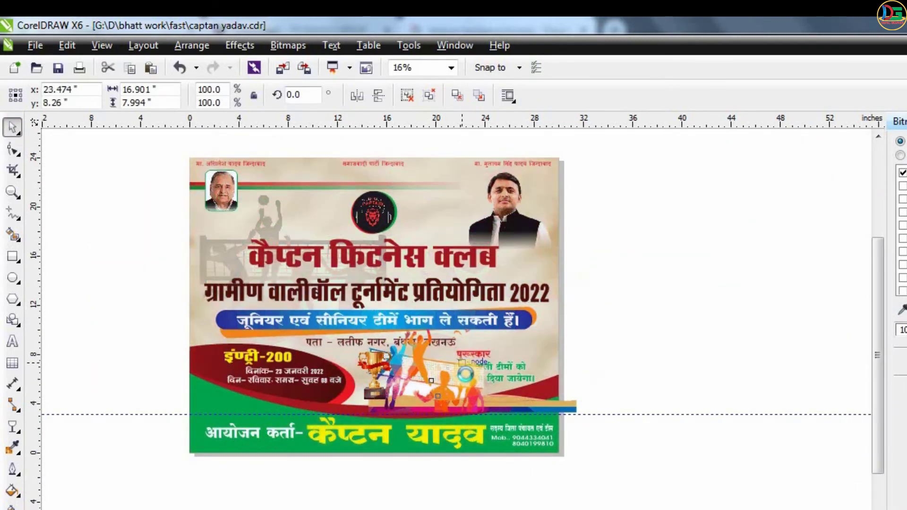
pyautogui.scroll(2, 470, 383)
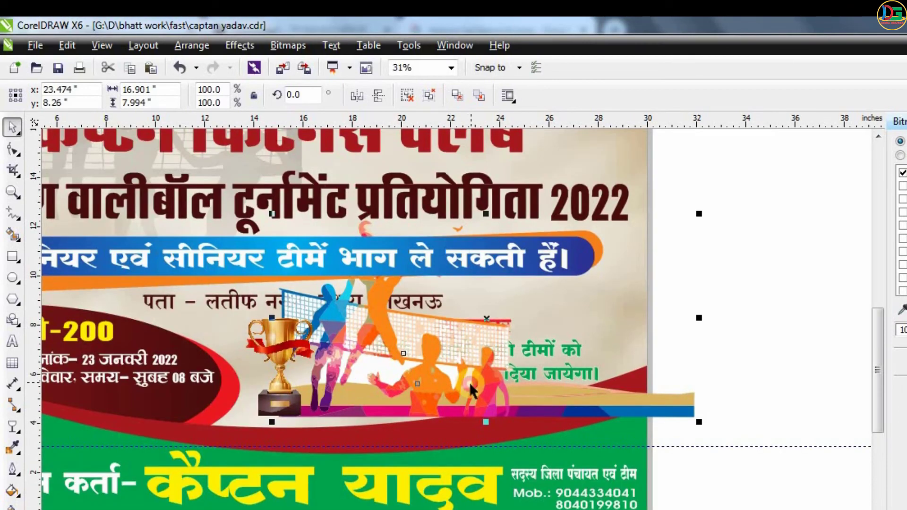
pyautogui.moveTo(704, 216); pyautogui.dragTo(752, 190)
pyautogui.moveTo(457, 344); pyautogui.dragTo(542, 346)
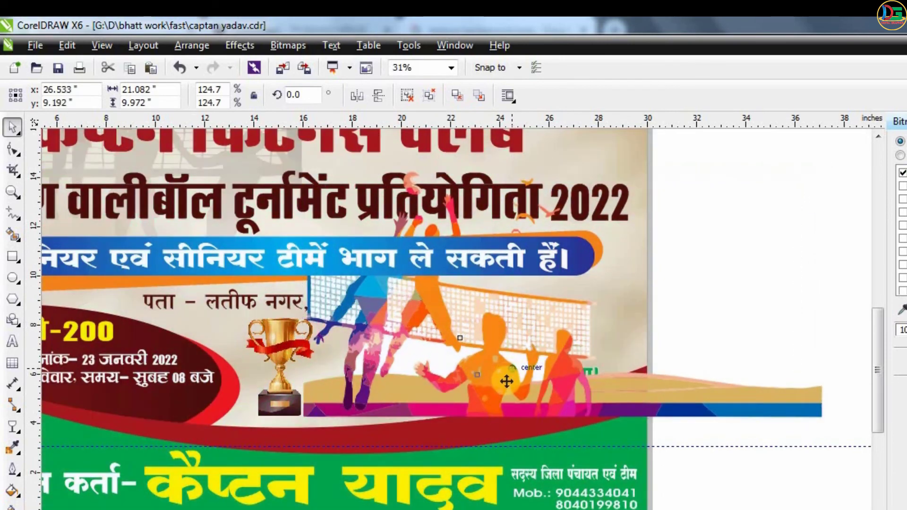
# - Rotate the colourful players artwork by about 4.6° so its base follows the rising red curve
pyautogui.moveTo(820, 153); pyautogui.dragTo(676, 317)
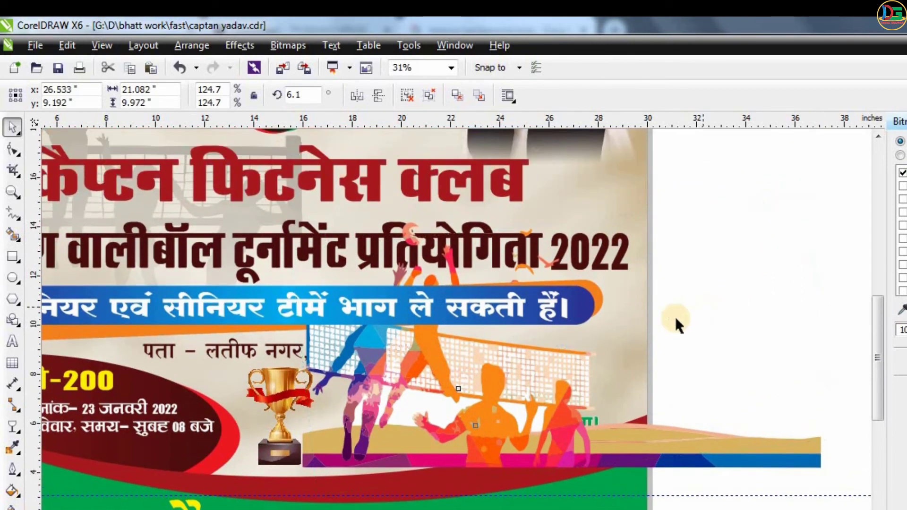
pyautogui.moveTo(851, 235); pyautogui.dragTo(818, 279)
pyautogui.click(807, 193)
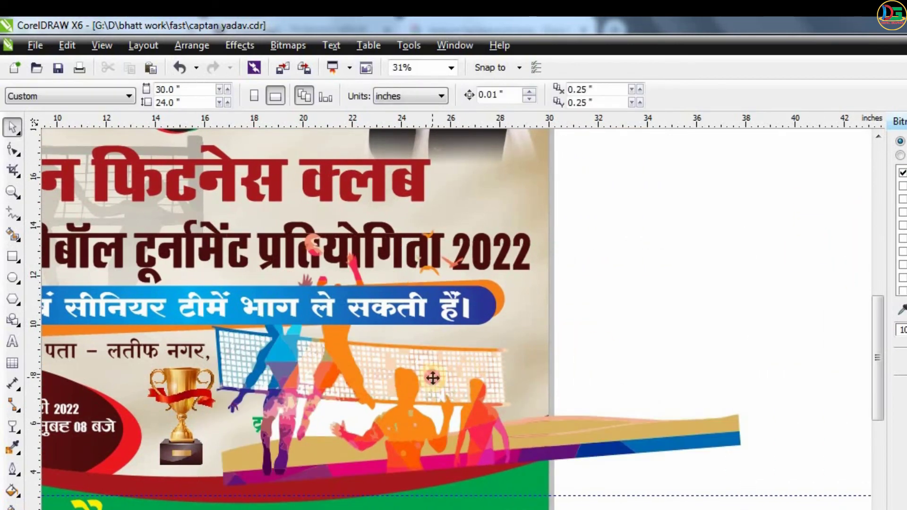
# - Convert the rotated players artwork to a 300 dpi CMYK bitmap with a transparent background
pyautogui.click(433, 378)
pyautogui.click(288, 45)
pyautogui.click(322, 63)
pyautogui.click(523, 416)
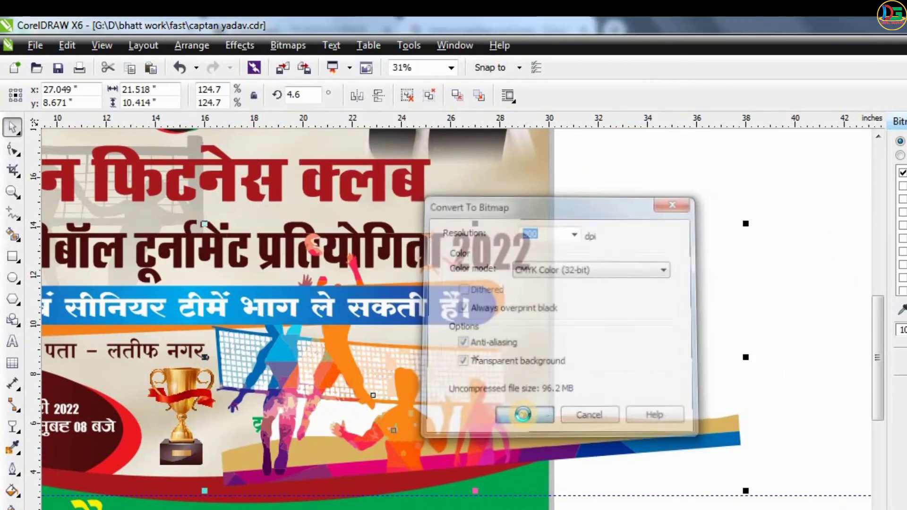
# - Fade the colourful players bitmap with a linear Multiply transparency running from top to bottom, with an end transparency of 91
pyautogui.click(13, 427)
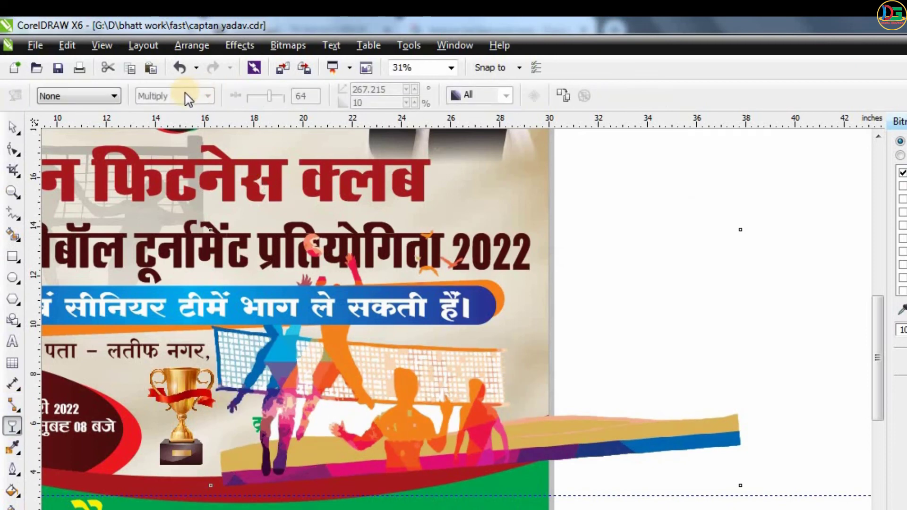
pyautogui.moveTo(387, 195); pyautogui.dragTo(449, 470)
pyautogui.click(171, 97)
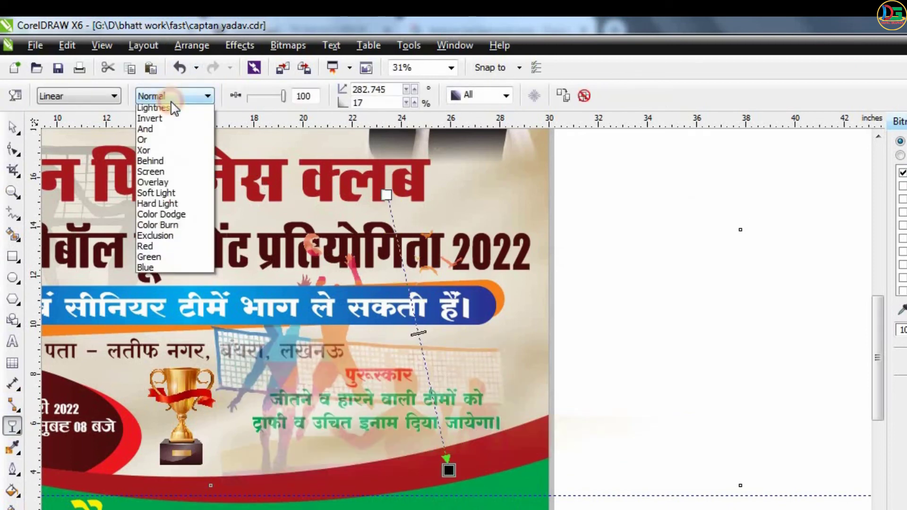
pyautogui.click(162, 153)
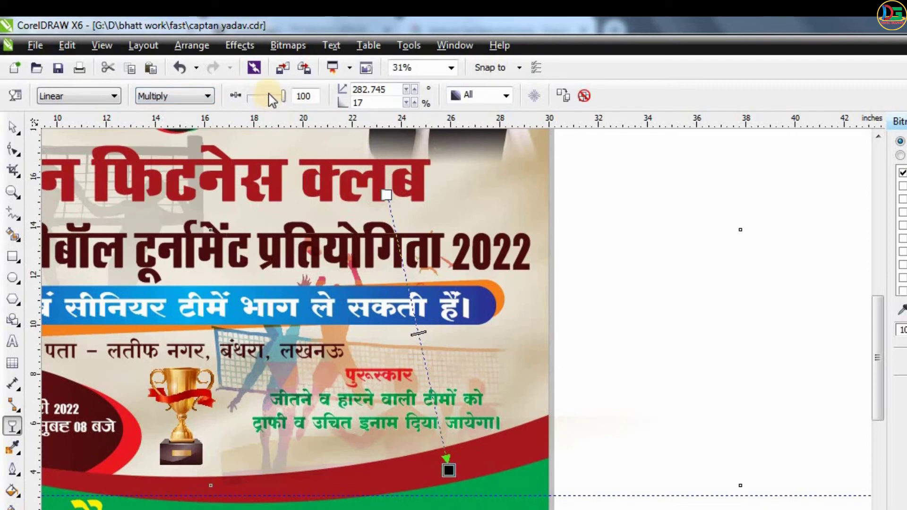
pyautogui.moveTo(283, 95); pyautogui.dragTo(280, 94)
pyautogui.click(12, 127)
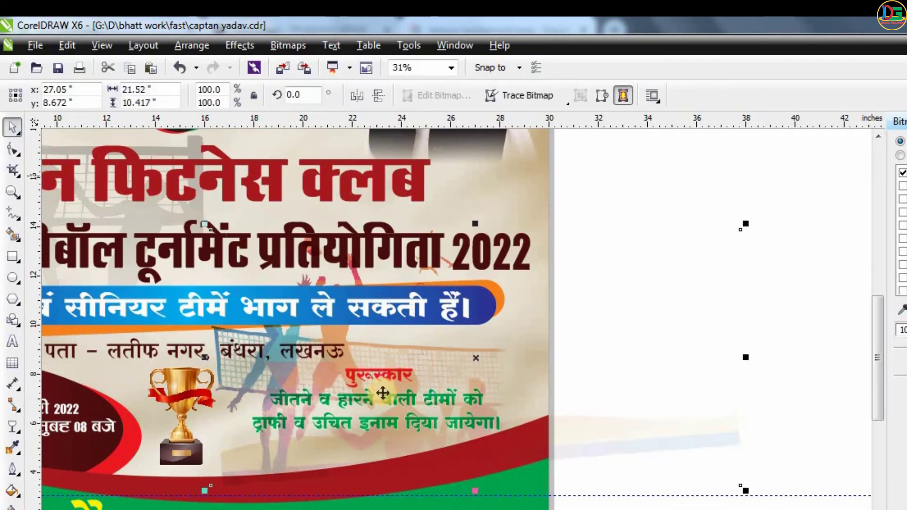
# - PowerClip the faded colourful players bitmap inside the 30 × 24 inch banner background rectangle
pyautogui.rightClick(633, 175)
pyautogui.click(533, 181)
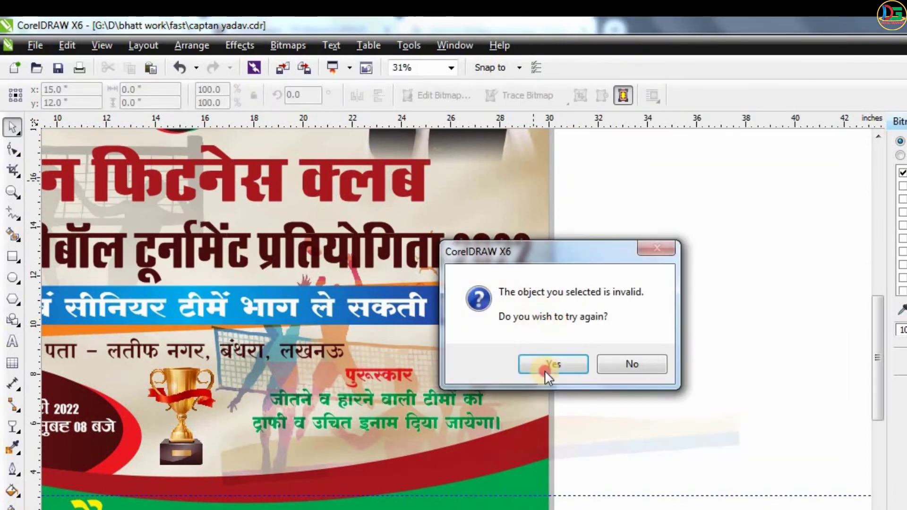
pyautogui.click(552, 364)
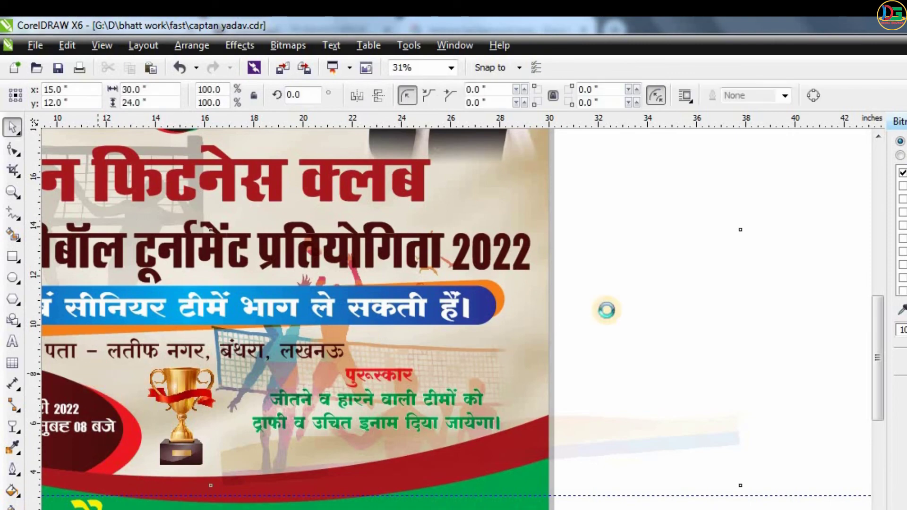
pyautogui.click(689, 263)
# - Extend the grey silhouette's transparency start to the banner's top edge and shorten its end to between the two titles
pyautogui.scroll(-1, 468, 233)
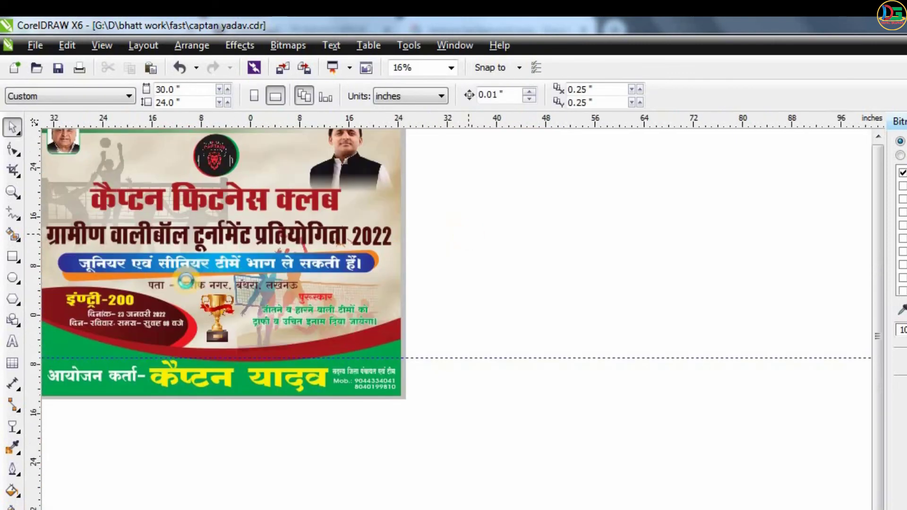
pyautogui.scroll(-1, 472, 226)
pyautogui.scroll(2, 446, 224)
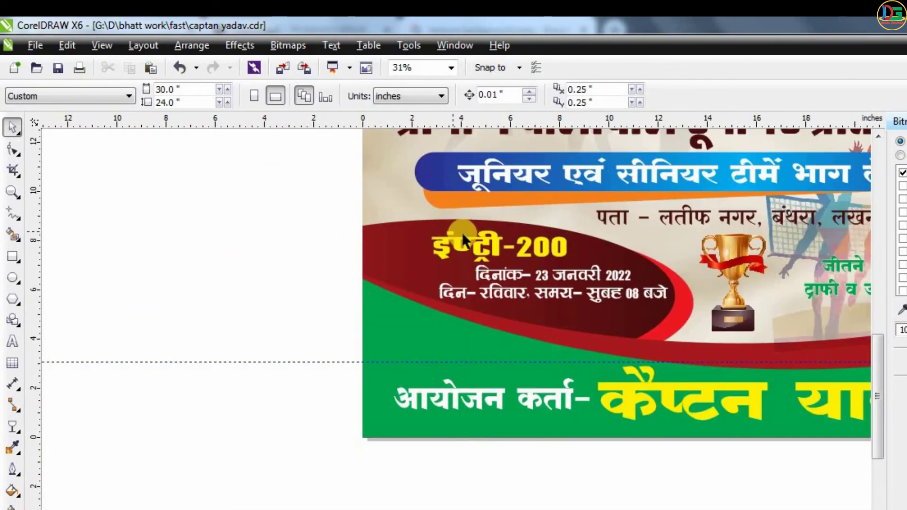
pyautogui.scroll(-1, 464, 259)
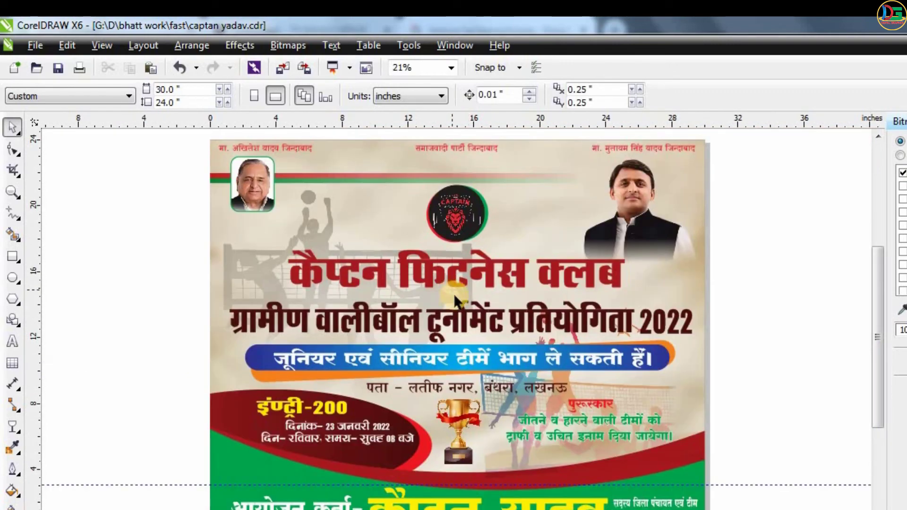
pyautogui.click(312, 242)
pyautogui.click(13, 426)
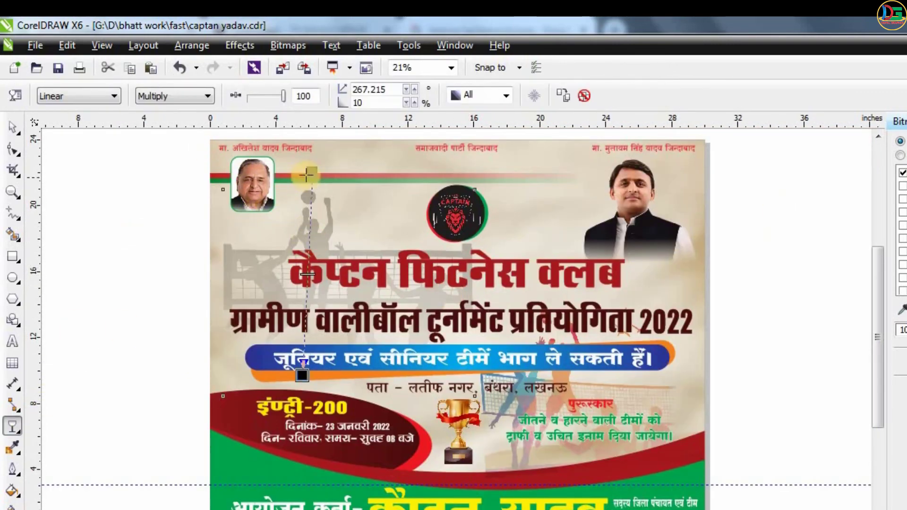
pyautogui.moveTo(307, 175); pyautogui.dragTo(306, 141)
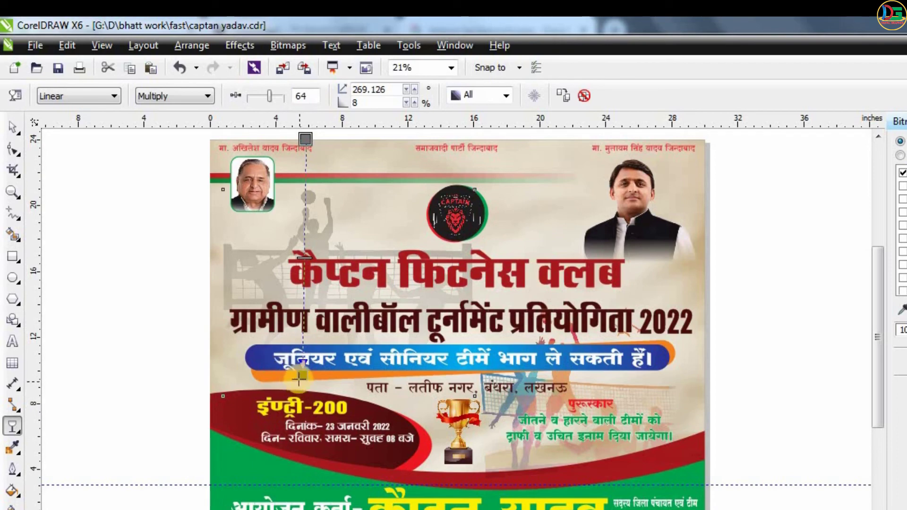
pyautogui.moveTo(299, 378); pyautogui.dragTo(306, 310)
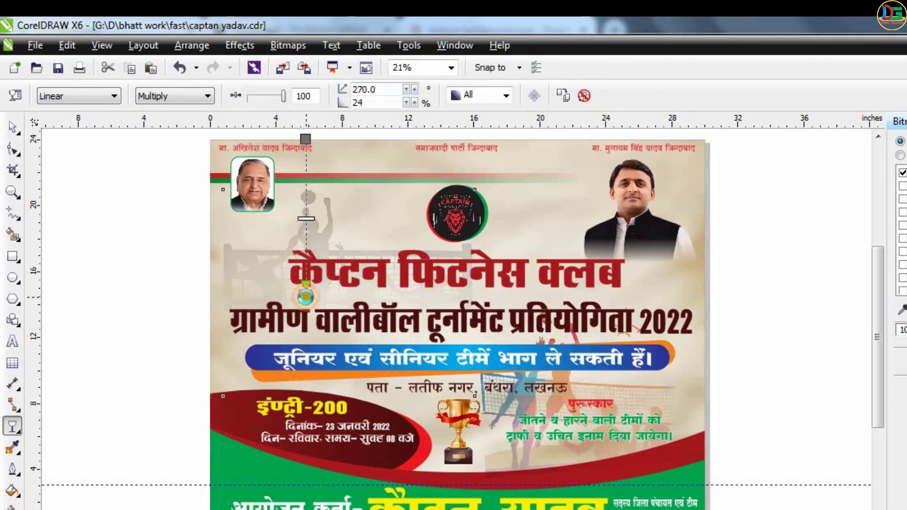
pyautogui.press('space')
pyautogui.press('Escape')
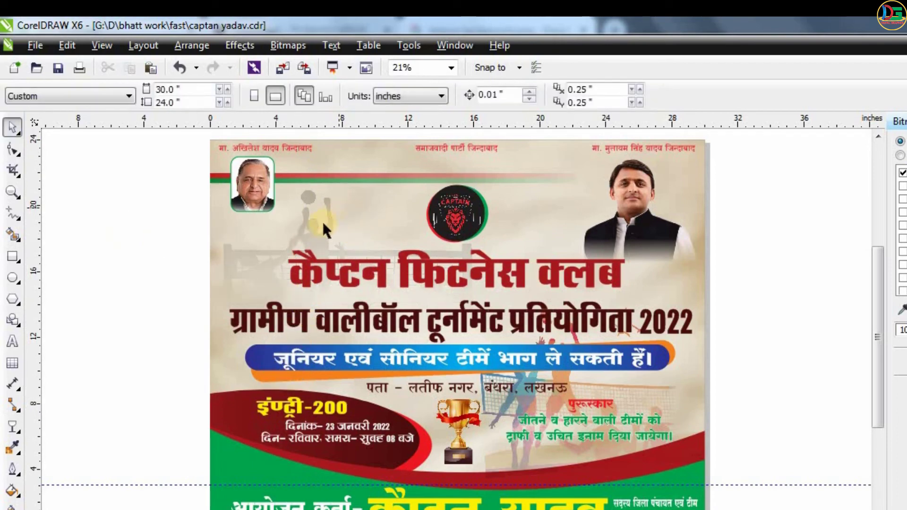
# - Nudge the faded grey silhouette slightly up and right to about x 8.59, y 15.31 inches
pyautogui.moveTo(324, 220); pyautogui.dragTo(327, 215)
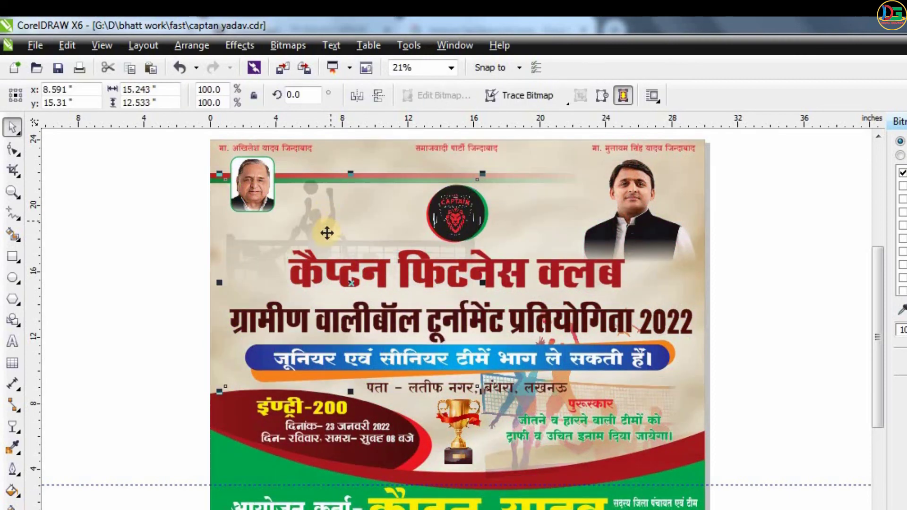
pyautogui.click(178, 258)
pyautogui.click(619, 415)
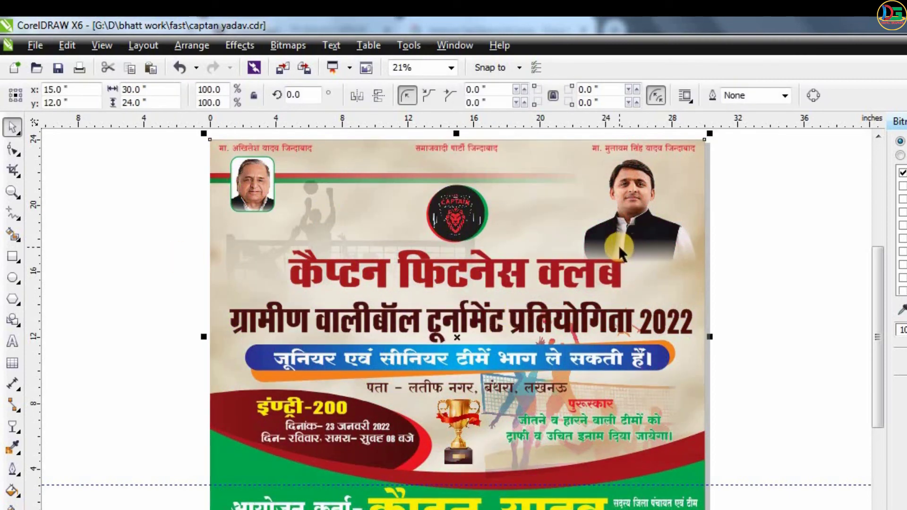
pyautogui.click(733, 351)
pyautogui.click(663, 285)
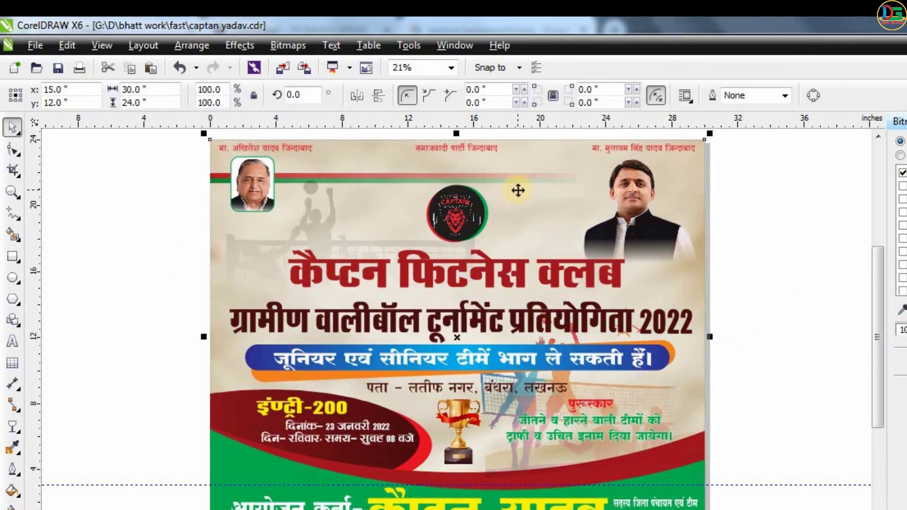
# - Open the banner's PowerClip contents for editing and move the colourful players bitmap up to about y 15.78 inches
pyautogui.scroll(-2, 459, 258)
pyautogui.click(433, 407)
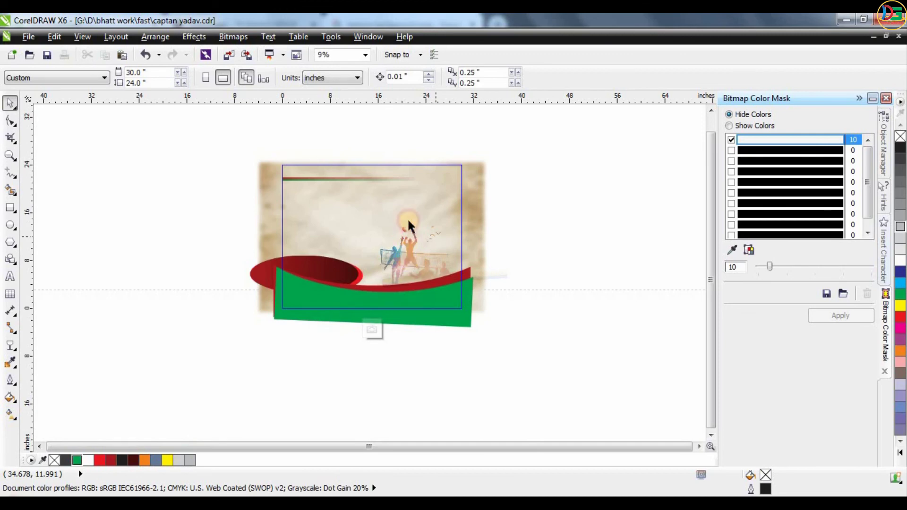
pyautogui.moveTo(413, 255); pyautogui.dragTo(404, 212)
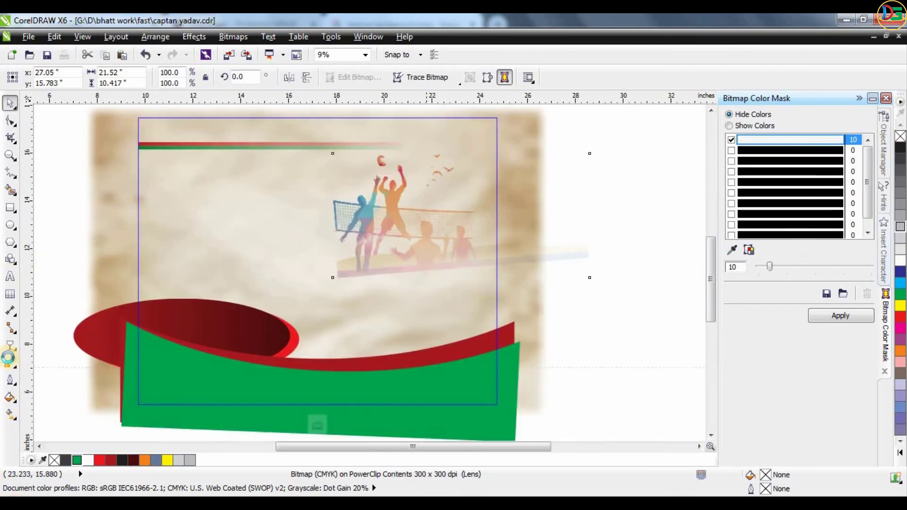
# - Shorten the colourful players bitmap's linear Multiply transparency to about 281° with a 25% edge pad, and finish editing the PowerClip contents
pyautogui.click(10, 345)
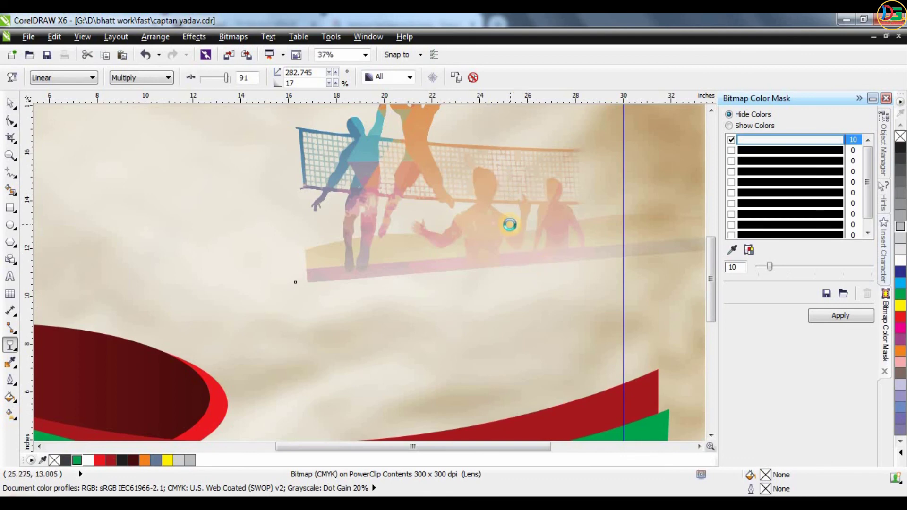
pyautogui.moveTo(509, 224); pyautogui.dragTo(463, 250)
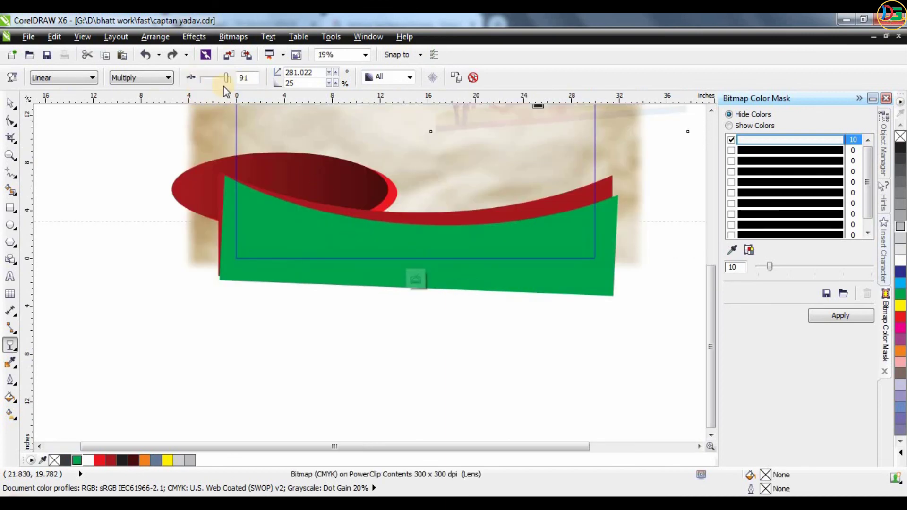
pyautogui.click(418, 279)
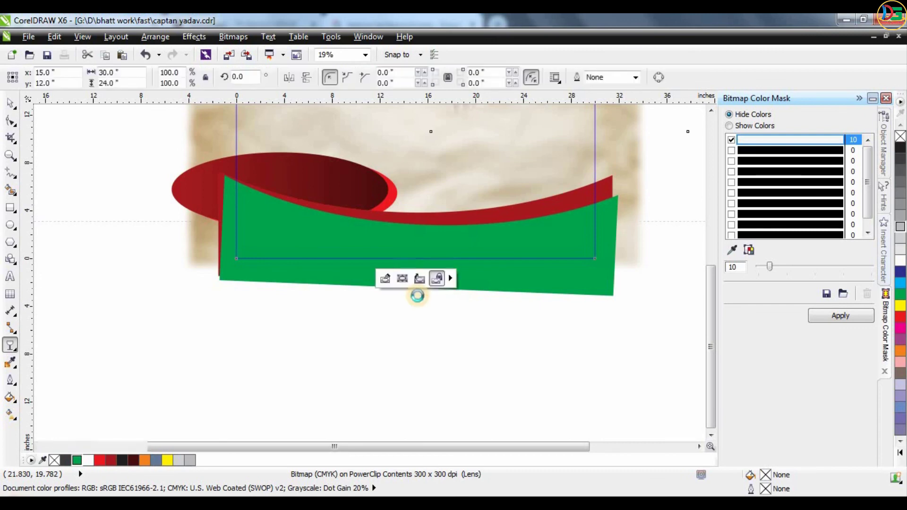
# - Undo the extraction of the contents from the banner's PowerClip rectangle
pyautogui.click(534, 365)
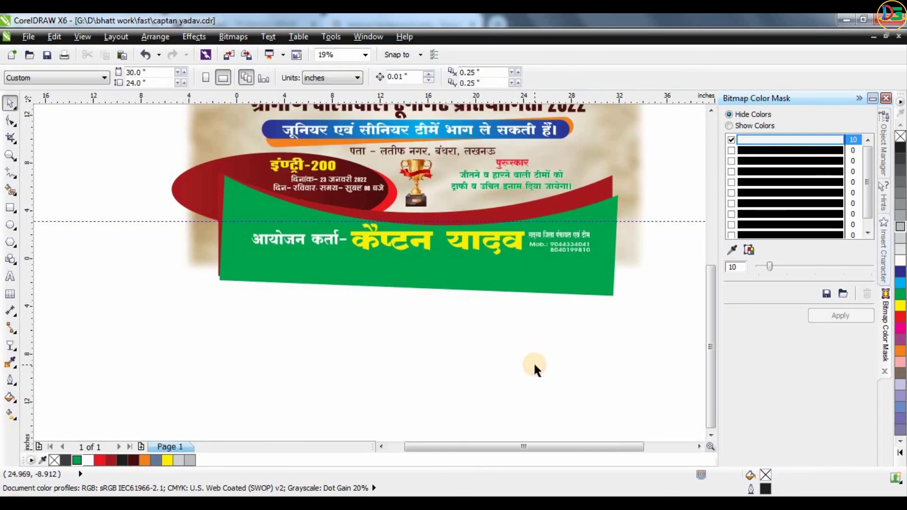
pyautogui.scroll(-1, 535, 365)
pyautogui.hotkey('ctrl', 'z')
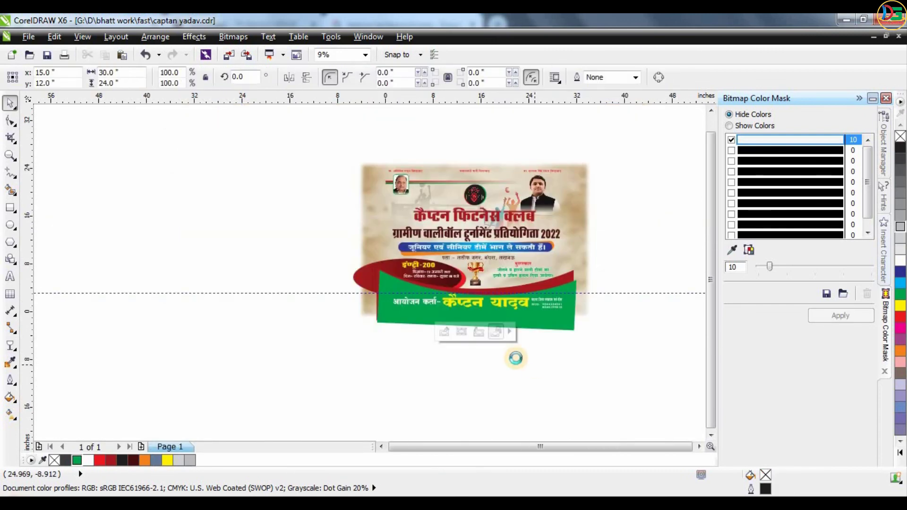
pyautogui.click(464, 365)
pyautogui.scroll(1, 526, 195)
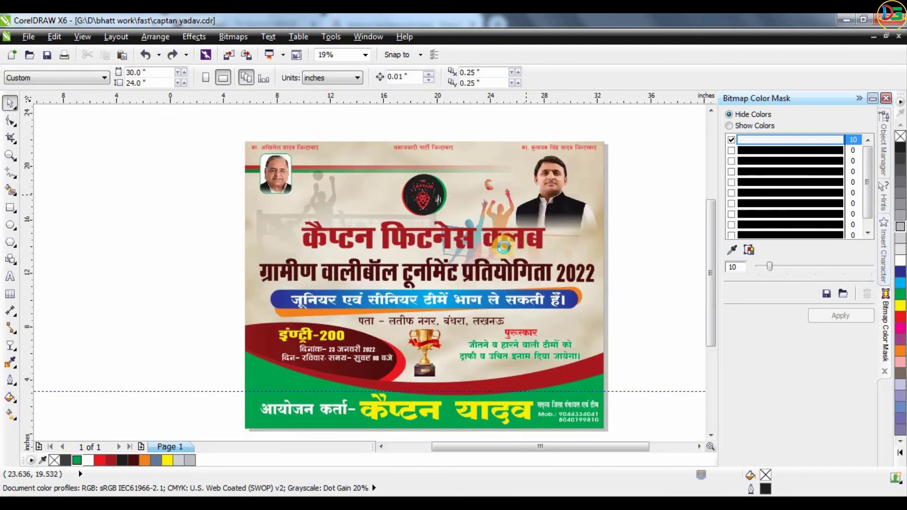
# - Give the red club title above the tournament title a 4 pt white outline in the outline settings
pyautogui.scroll(1, 483, 223)
pyautogui.click(483, 223)
pyautogui.click(368, 212)
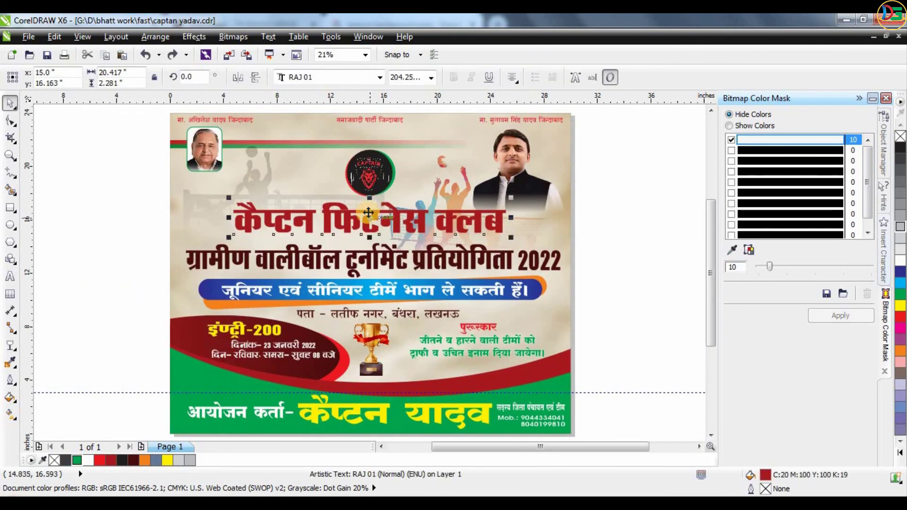
pyautogui.press('F12')
pyautogui.click(380, 186)
pyautogui.click(357, 267)
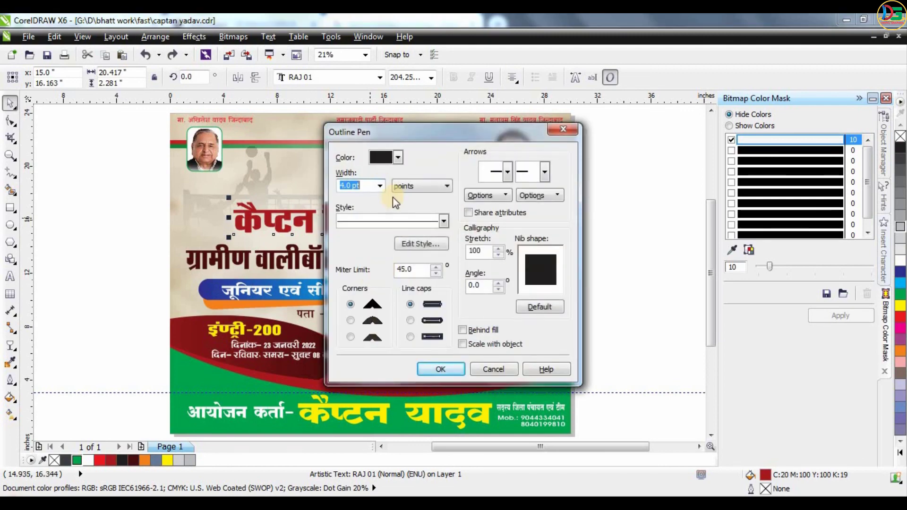
pyautogui.click(398, 157)
pyautogui.click(419, 182)
# - Set the club title's outline to 12 pt with rounded corners, placed behind the fill and scaling with the object, and apply it
pyautogui.click(380, 185)
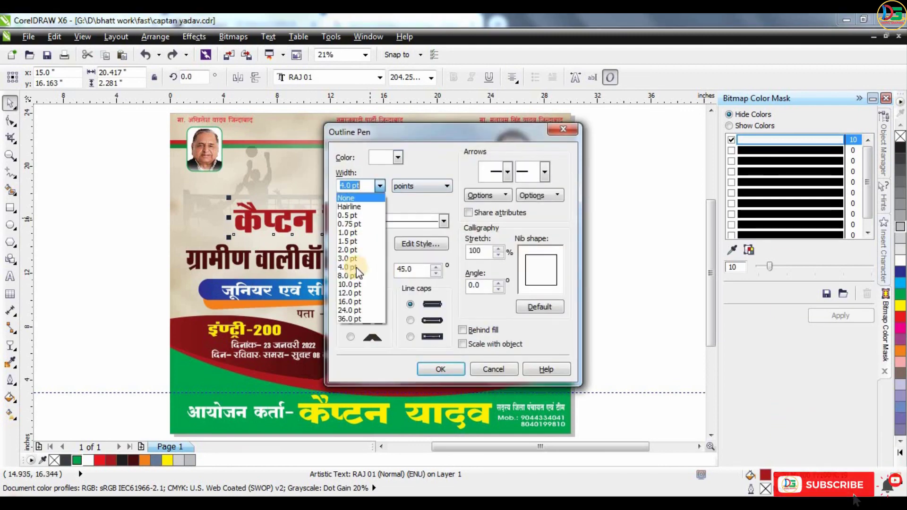
pyautogui.click(353, 293)
pyautogui.click(463, 330)
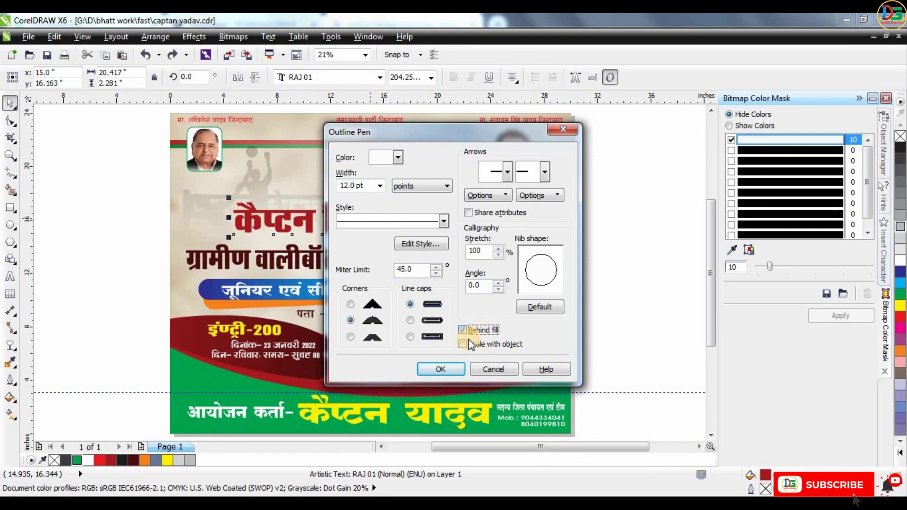
pyautogui.click(462, 344)
pyautogui.click(433, 368)
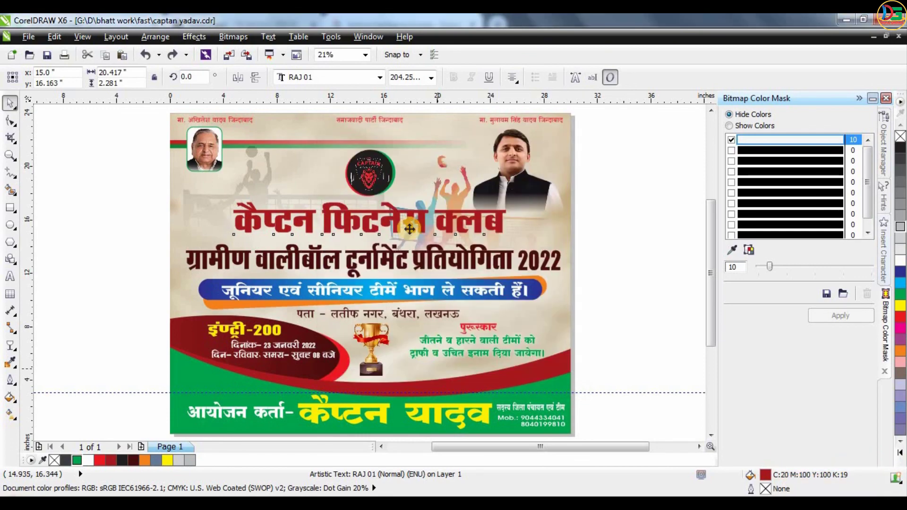
pyautogui.click(599, 219)
pyautogui.click(782, 504)
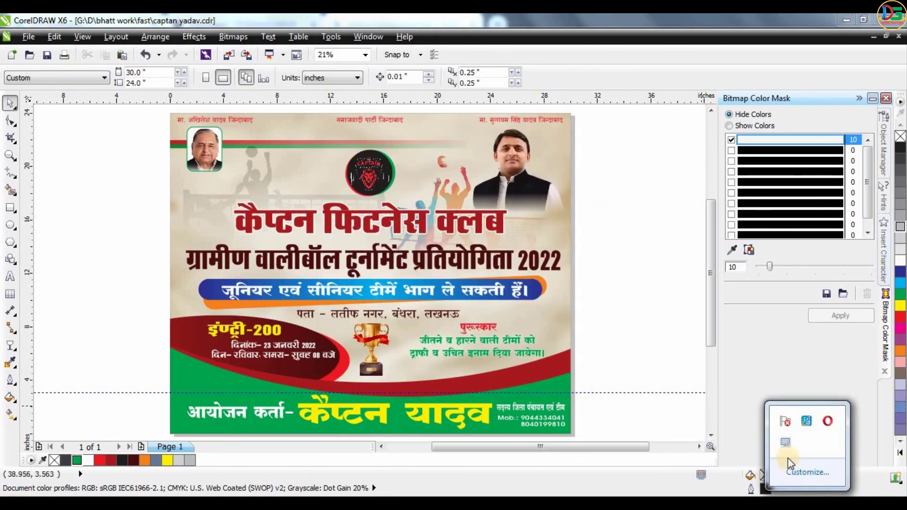